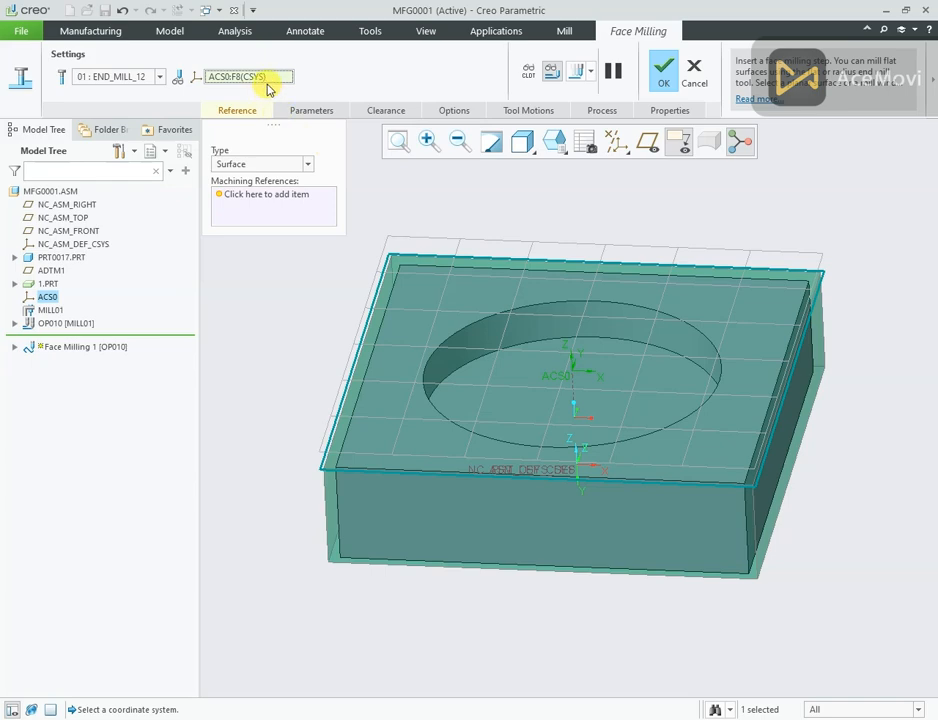
Hide the workpiece 1.PRT and pick the reference part's top face as the Surface-type machining reference.
{"action": "left_click", "coordinate": [251, 164]}
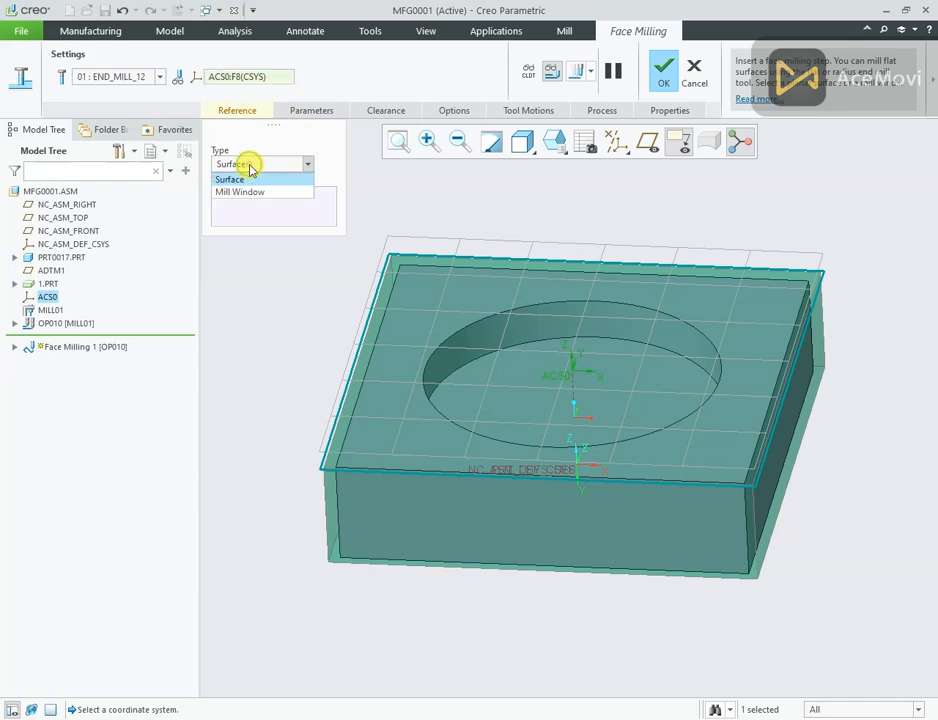
{"action": "left_click", "coordinate": [288, 167]}
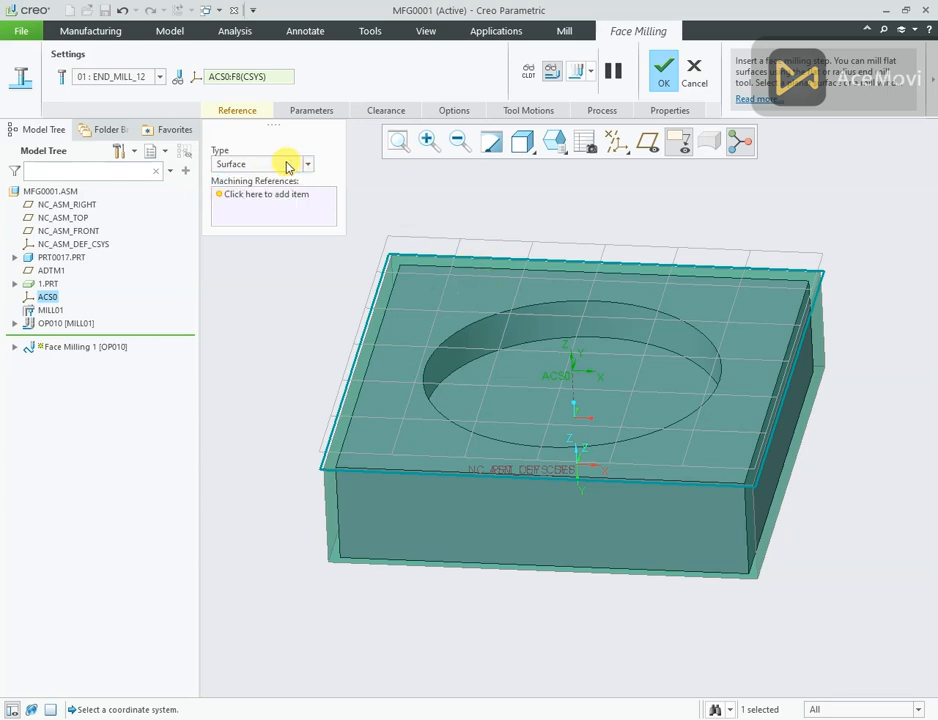
{"action": "left_click", "coordinate": [277, 164]}
{"action": "left_click", "coordinate": [270, 178]}
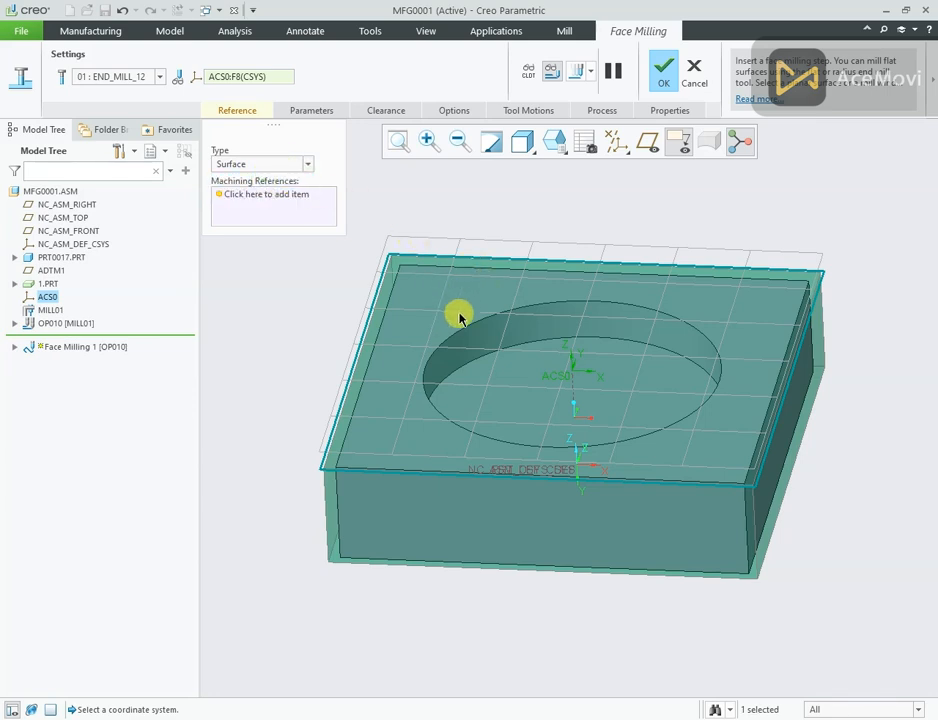
{"action": "left_click", "coordinate": [45, 286]}
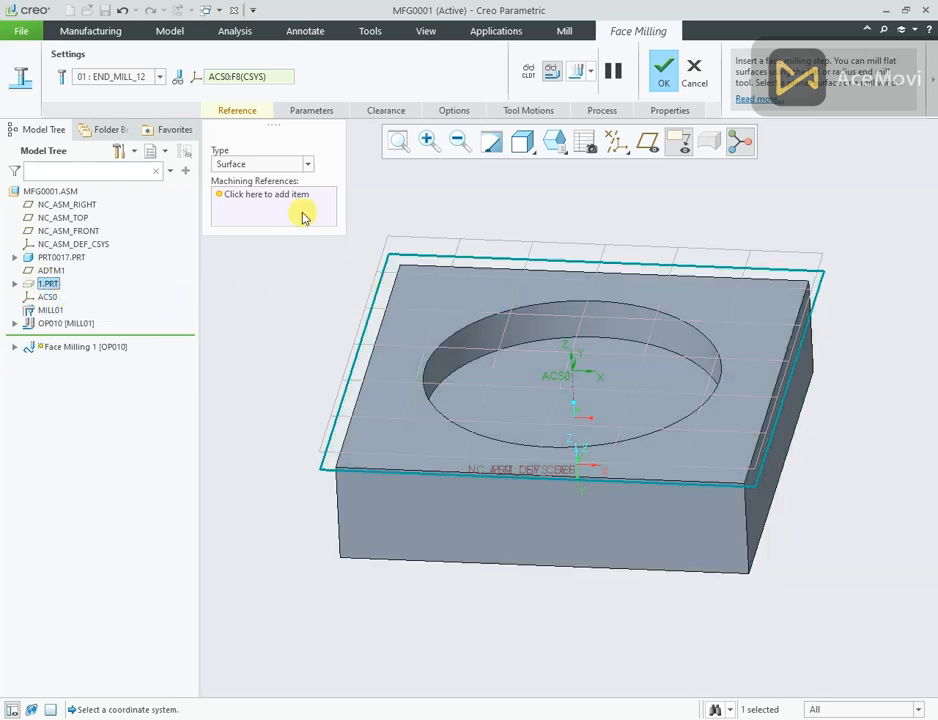
{"action": "left_click", "coordinate": [299, 201]}
{"action": "left_click", "coordinate": [457, 308]}
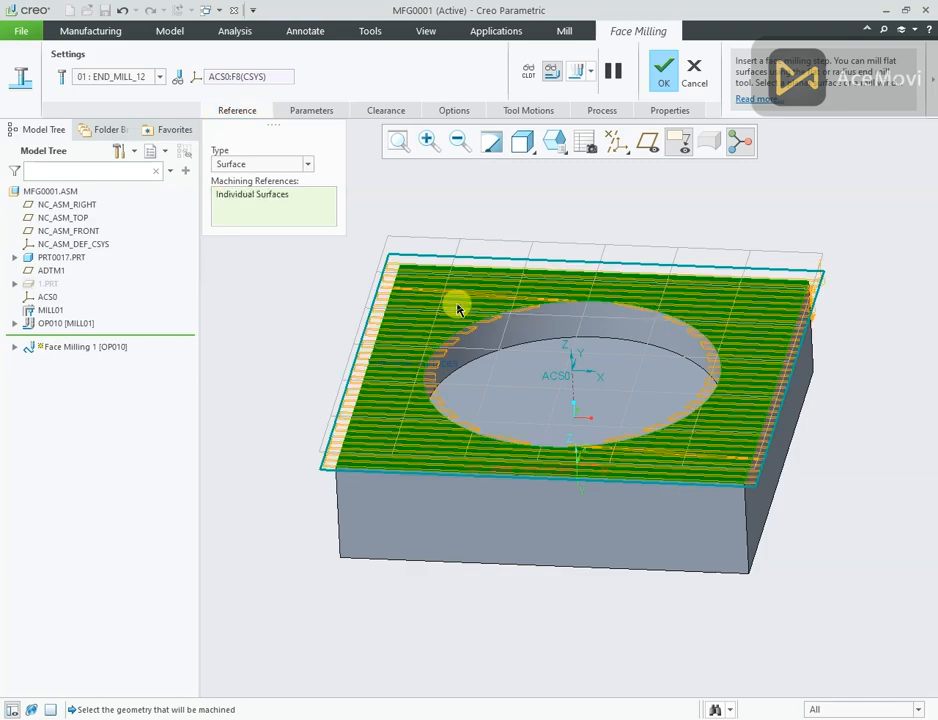
{"action": "mouse_move", "coordinate": [461, 310]}
{"action": "middle_mouse_down"}
{"action": "mouse_move", "coordinate": [457, 346]}
{"action": "mouse_move", "coordinate": [463, 309]}
{"action": "middle_mouse_up"}
{"action": "scroll", "coordinate": [464, 310], "scroll_direction": "down", "scroll_amount": 1}
{"action": "scroll", "coordinate": [464, 310], "scroll_direction": "up", "scroll_amount": 1}
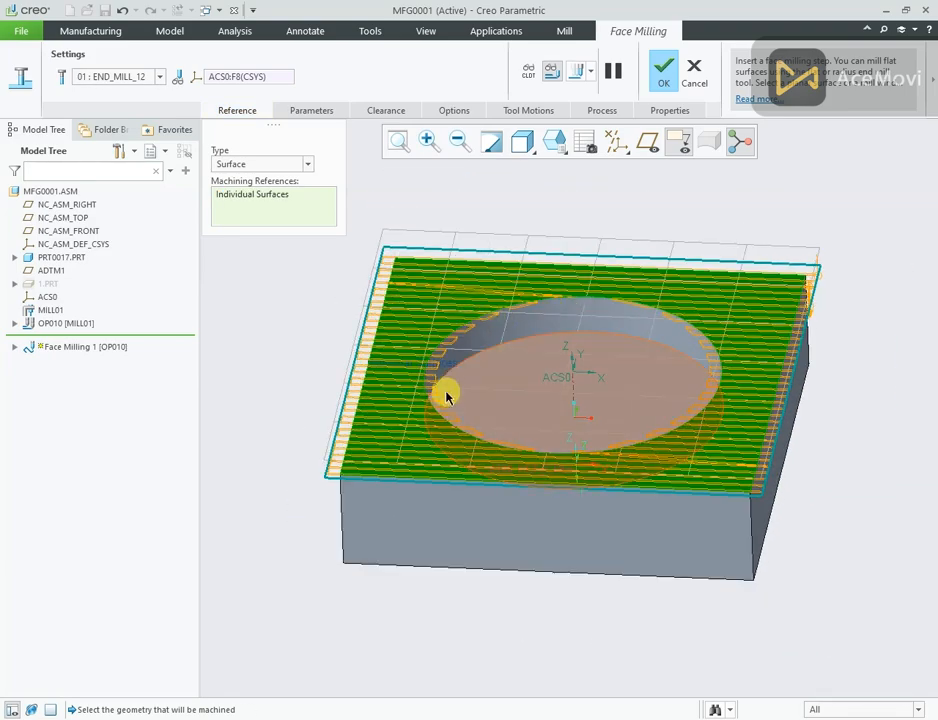
Change the machining reference type to Mill Window and start creating a new mill window.
{"action": "left_click", "coordinate": [257, 164]}
{"action": "left_click", "coordinate": [256, 194]}
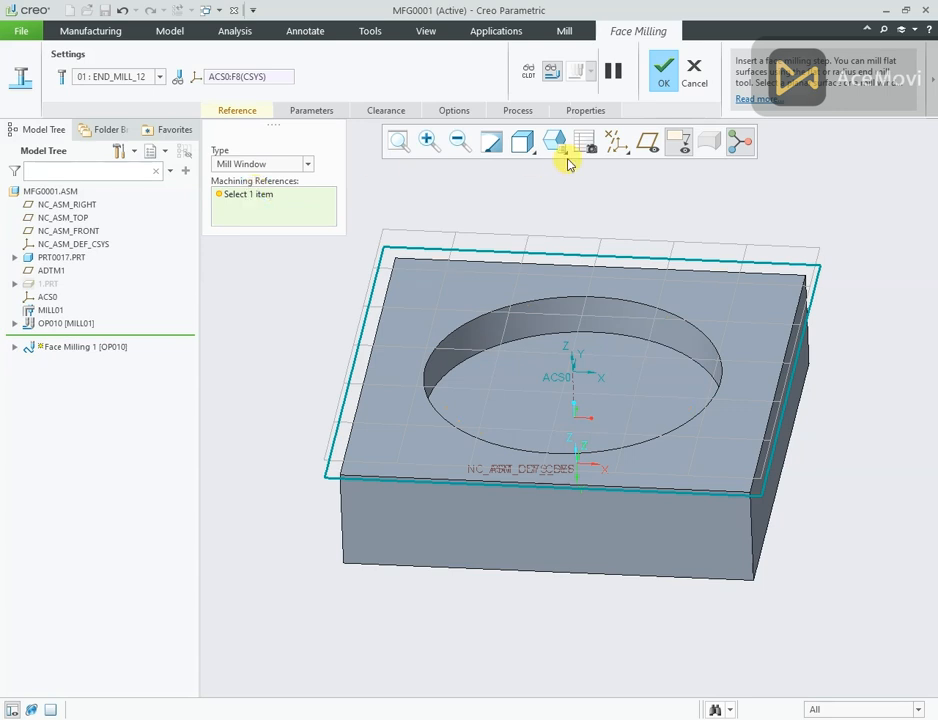
{"action": "left_click", "coordinate": [932, 88]}
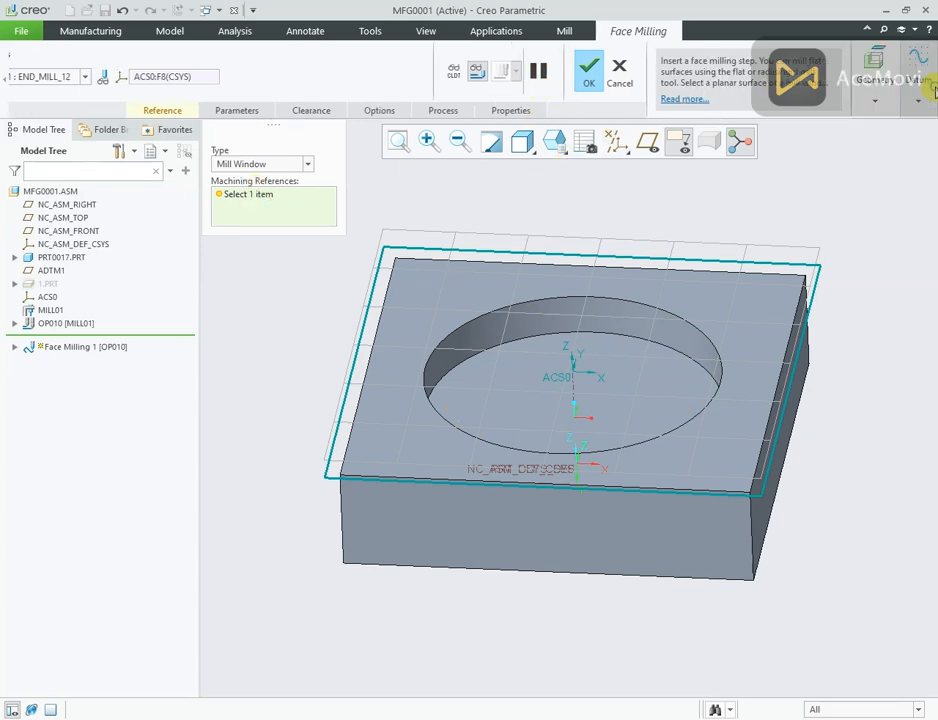
{"action": "left_click", "coordinate": [880, 104]}
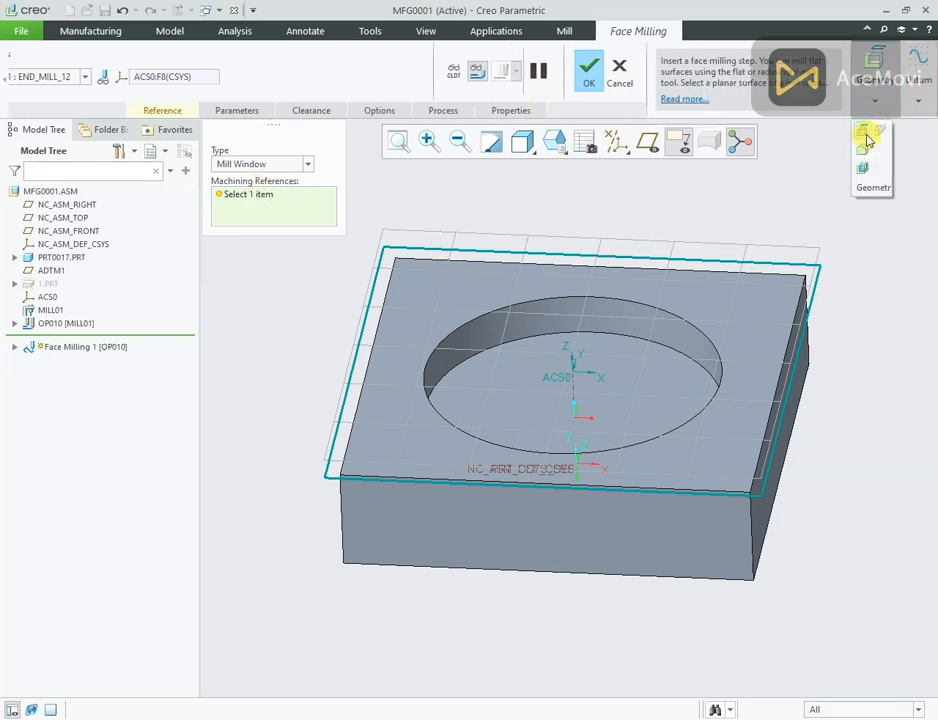
{"action": "left_click", "coordinate": [864, 134]}
{"action": "mouse_move", "coordinate": [513, 190]}
{"action": "middle_mouse_down"}
{"action": "mouse_move", "coordinate": [534, 226]}
{"action": "mouse_move", "coordinate": [513, 182]}
{"action": "middle_mouse_up"}
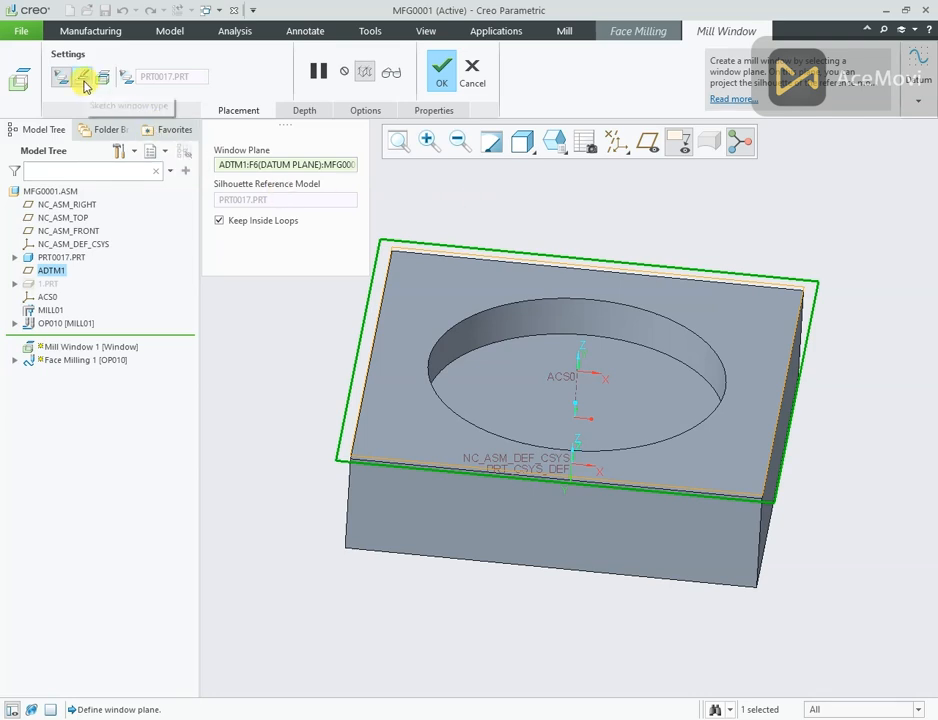
Show the workpiece 1.PRT again and set its top face as the mill window's plane.
{"action": "right_click", "coordinate": [48, 285]}
{"action": "left_click", "coordinate": [75, 294]}
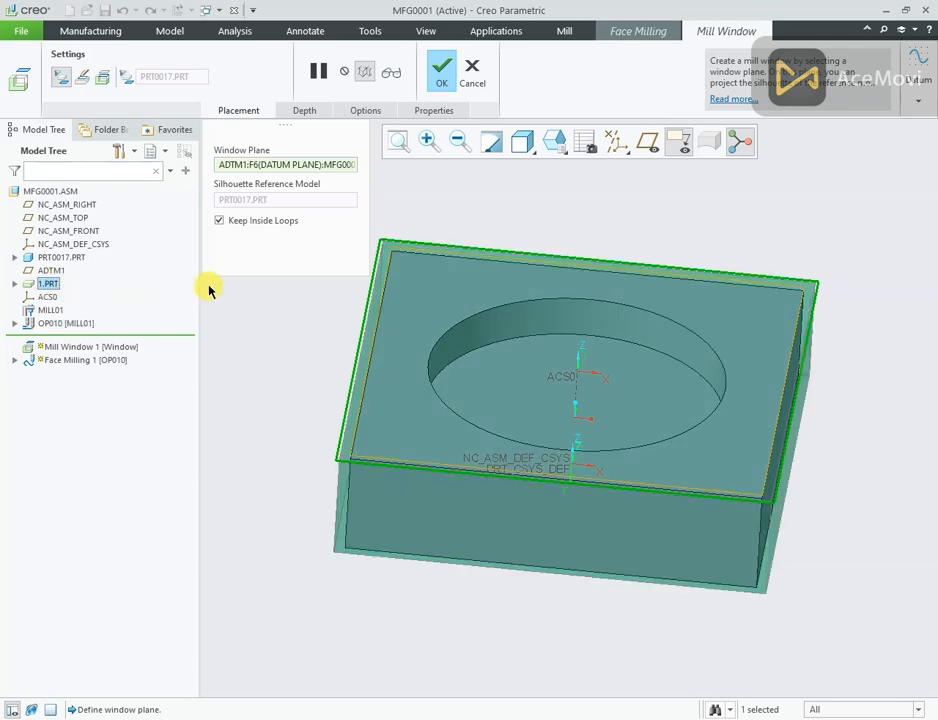
{"action": "left_click", "coordinate": [462, 303]}
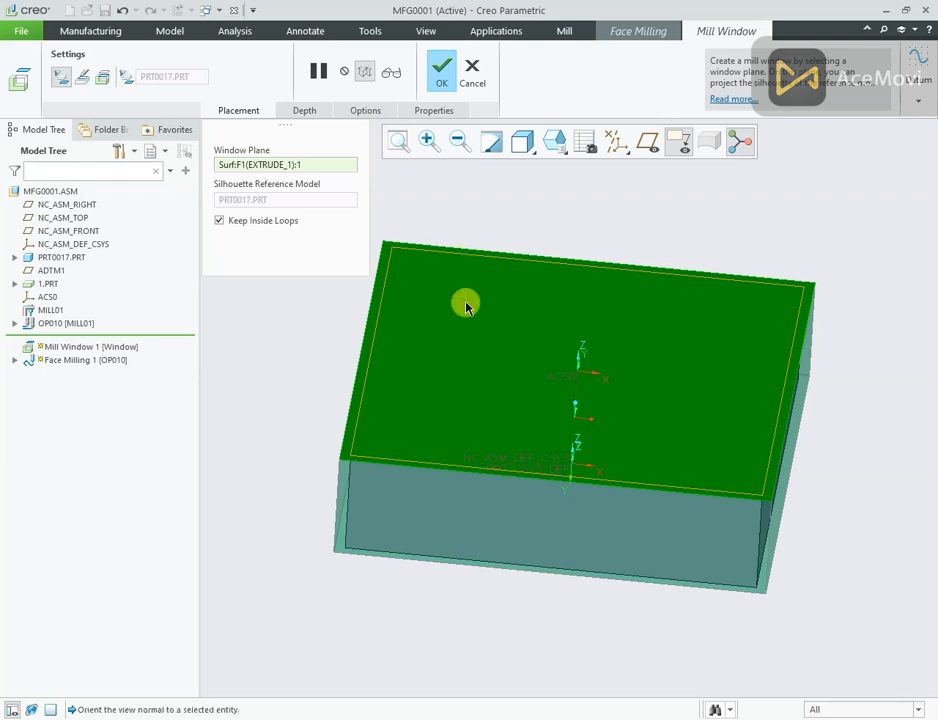
{"action": "left_click", "coordinate": [528, 144]}
{"action": "left_click", "coordinate": [557, 146]}
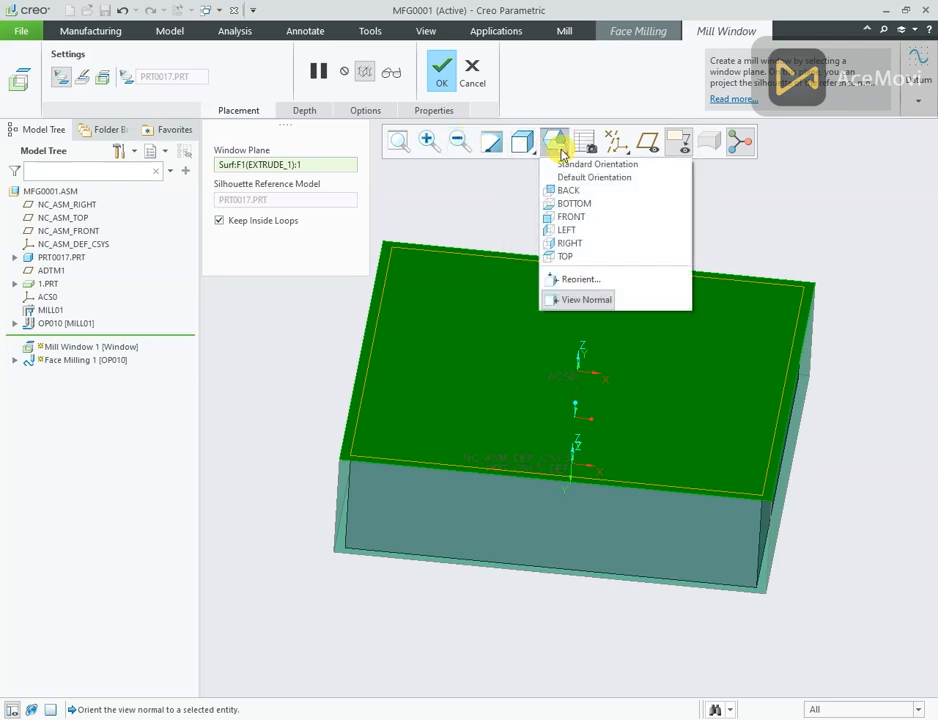
{"action": "left_click", "coordinate": [570, 297]}
{"action": "mouse_move", "coordinate": [504, 195]}
{"action": "middle_mouse_down"}
{"action": "mouse_move", "coordinate": [494, 271]}
{"action": "mouse_move", "coordinate": [484, 247]}
{"action": "middle_mouse_up"}
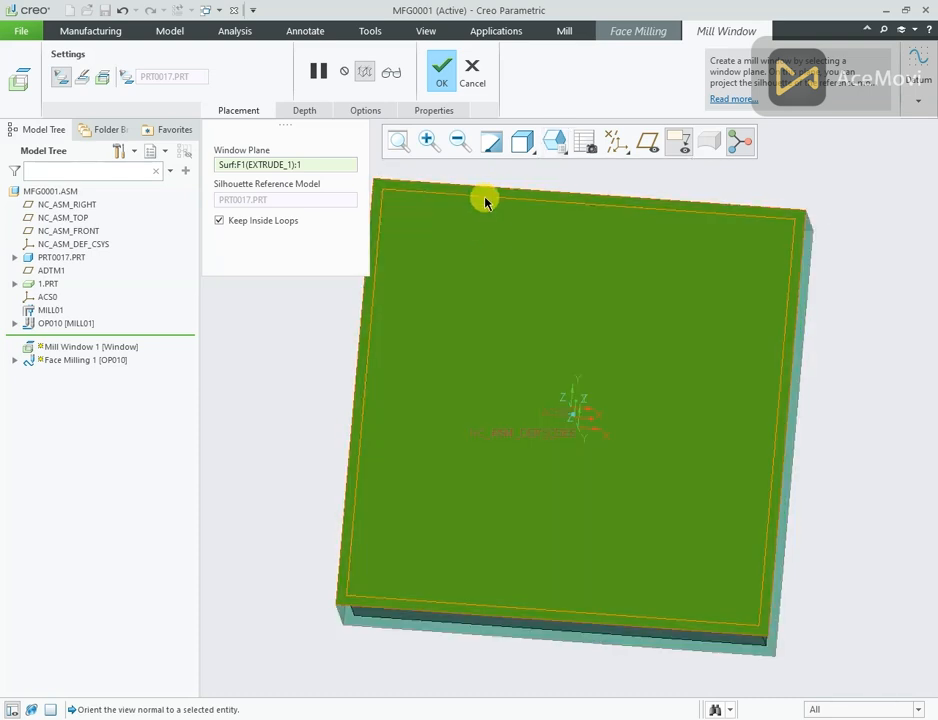
Set the mill window to the sketch type and open its sketch viewed parallel to the screen.
{"action": "left_click", "coordinate": [102, 77]}
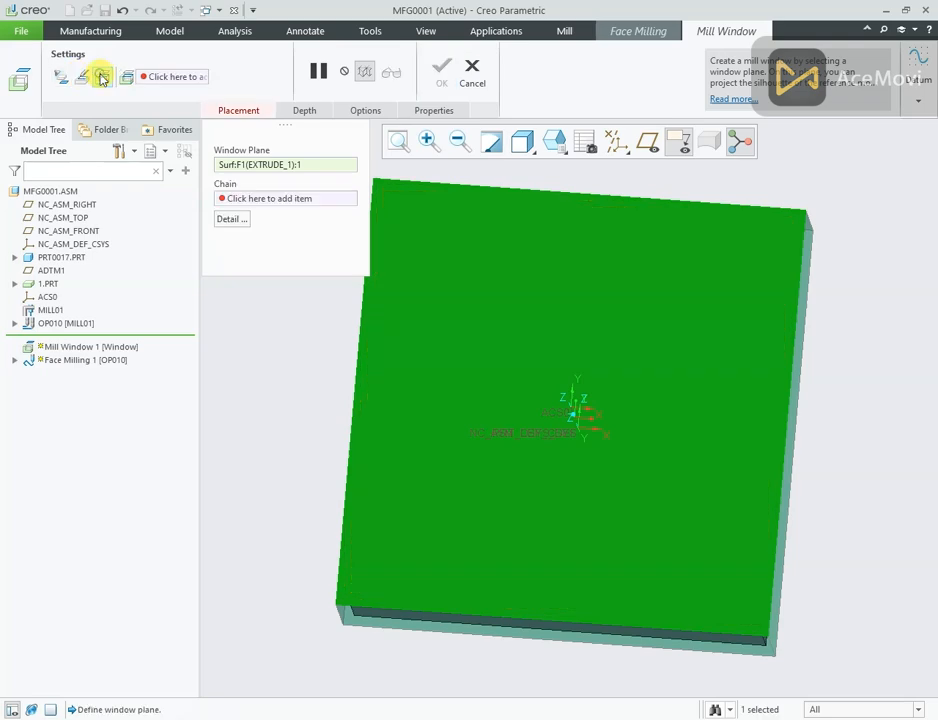
{"action": "left_click", "coordinate": [82, 77]}
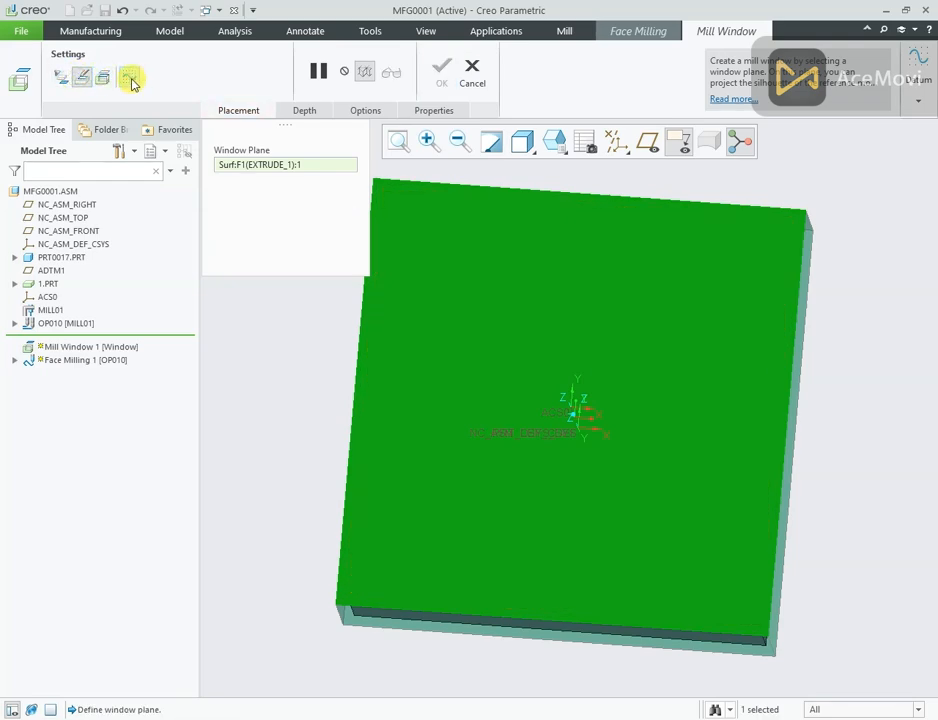
{"action": "left_click", "coordinate": [131, 82]}
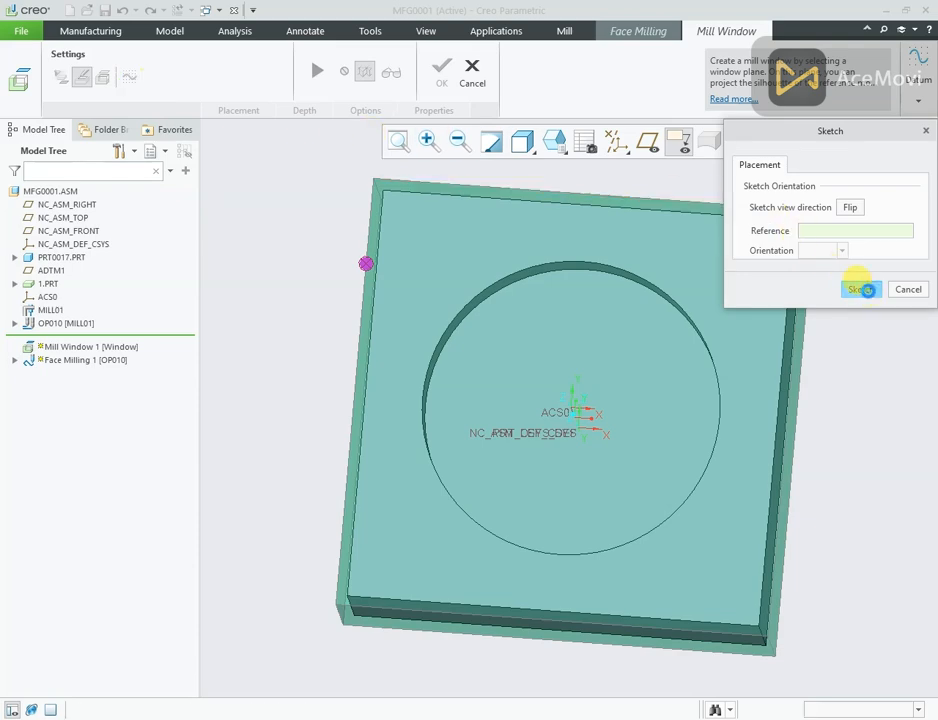
{"action": "left_click", "coordinate": [856, 288]}
{"action": "left_click", "coordinate": [628, 141]}
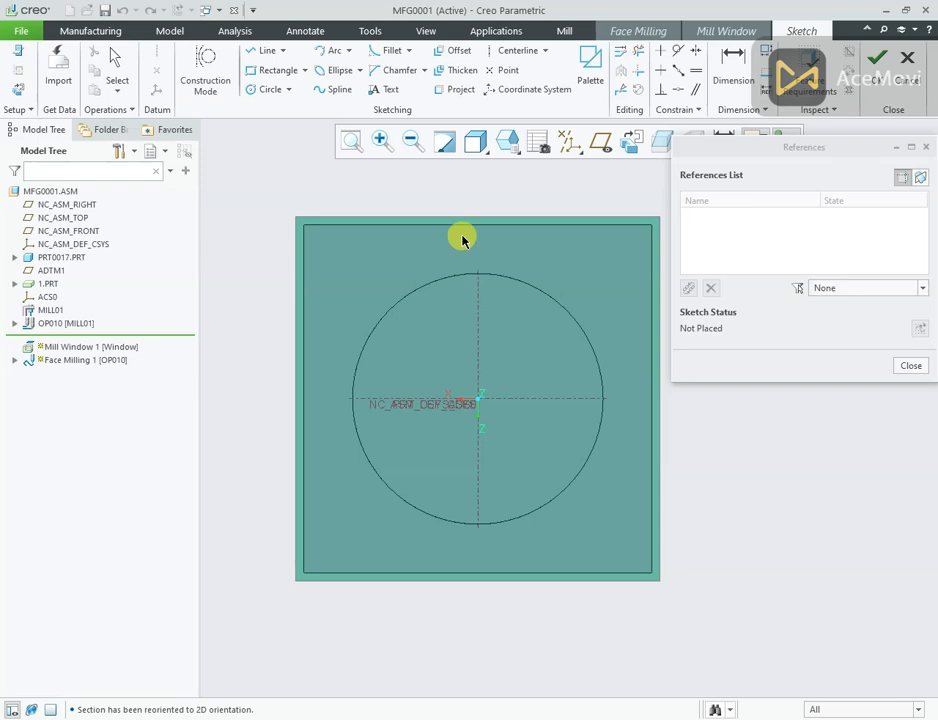
Add the workpiece's four outer edges as sketch references.
{"action": "left_click", "coordinate": [462, 219]}
{"action": "left_click", "coordinate": [298, 308]}
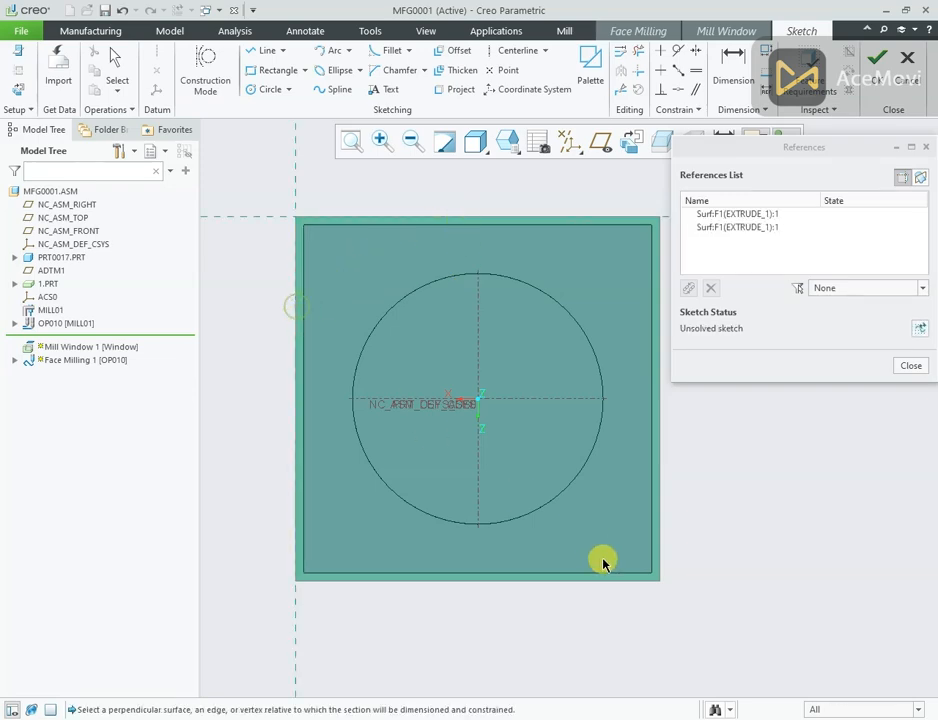
{"action": "left_click", "coordinate": [634, 583]}
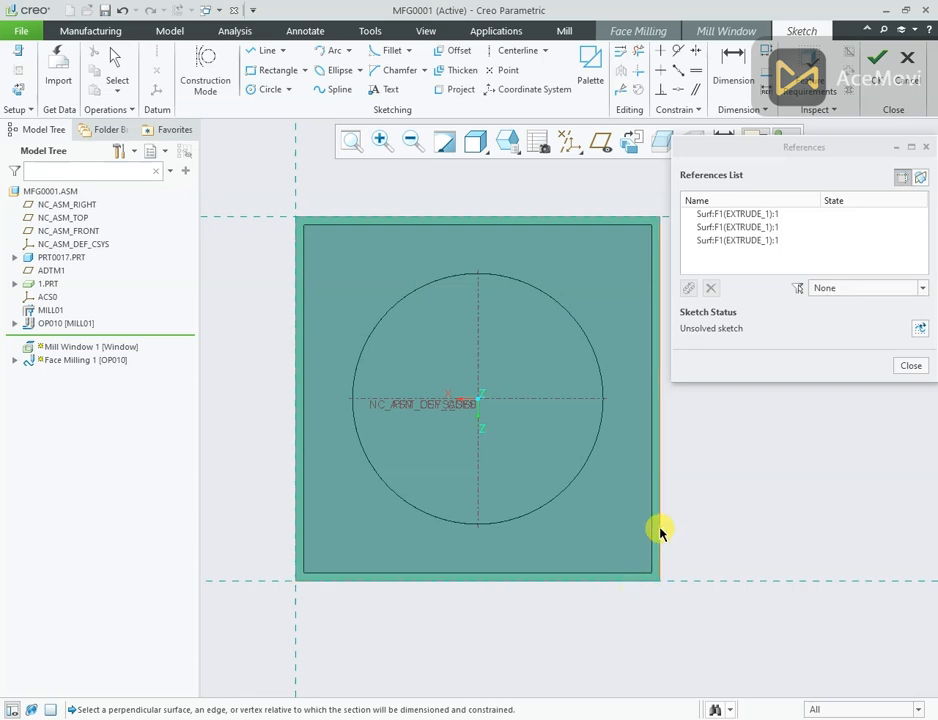
{"action": "left_click", "coordinate": [659, 532]}
{"action": "left_click", "coordinate": [906, 368]}
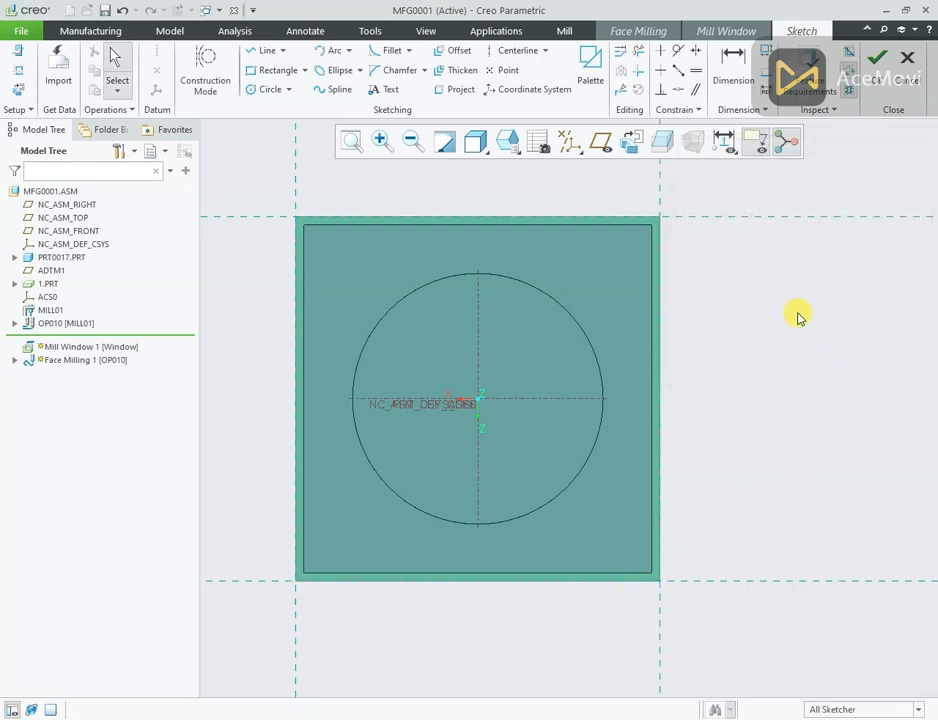
{"action": "right_click", "coordinate": [798, 317]}
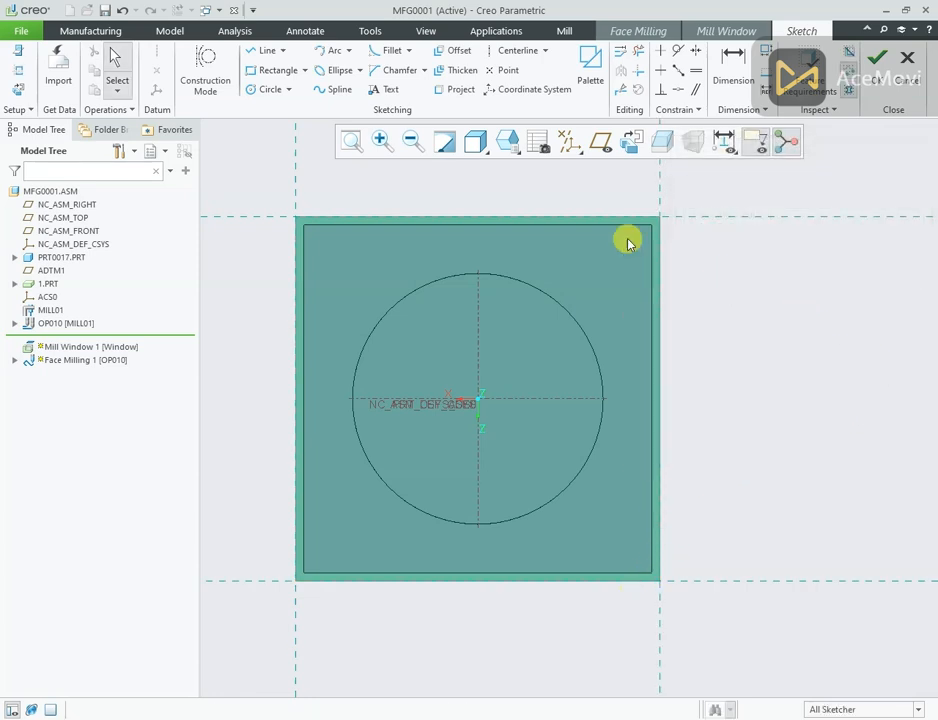
Sketch a center rectangle from the part's center to the workpiece's outer corner and finish the sketch.
{"action": "left_click", "coordinate": [302, 70]}
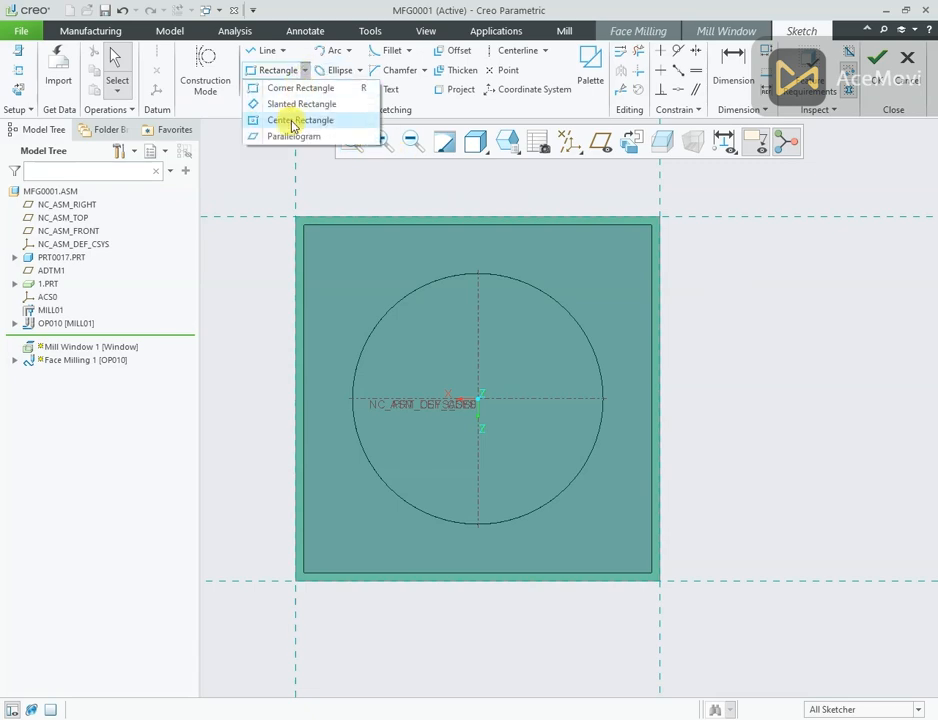
{"action": "left_click", "coordinate": [293, 120]}
{"action": "left_click", "coordinate": [478, 399]}
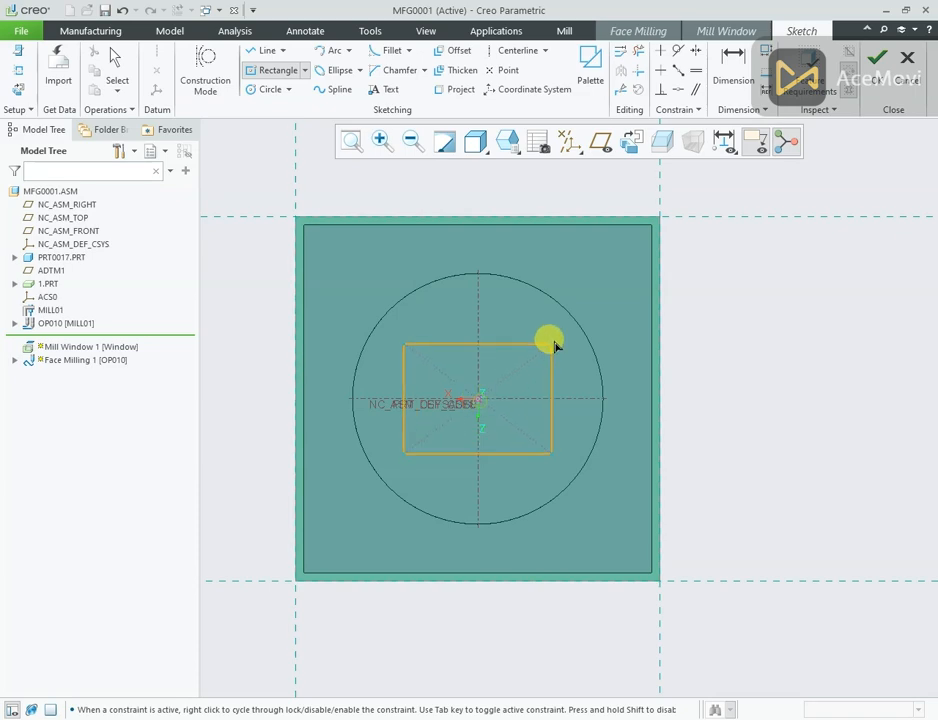
{"action": "left_click", "coordinate": [657, 221]}
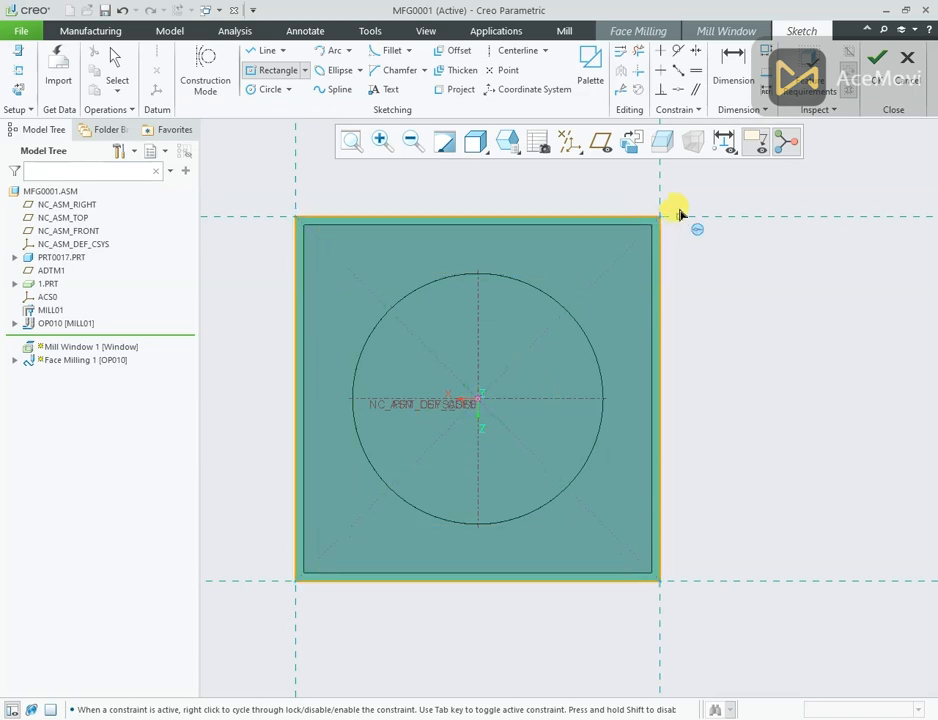
{"action": "middle_click", "coordinate": [680, 213]}
{"action": "scroll", "coordinate": [680, 213], "scroll_direction": "down", "scroll_amount": 1}
{"action": "middle_click_drag", "start_coordinate": [699, 250], "coordinate": [703, 230]}
{"action": "scroll", "coordinate": [788, 290], "scroll_direction": "up", "scroll_amount": 2}
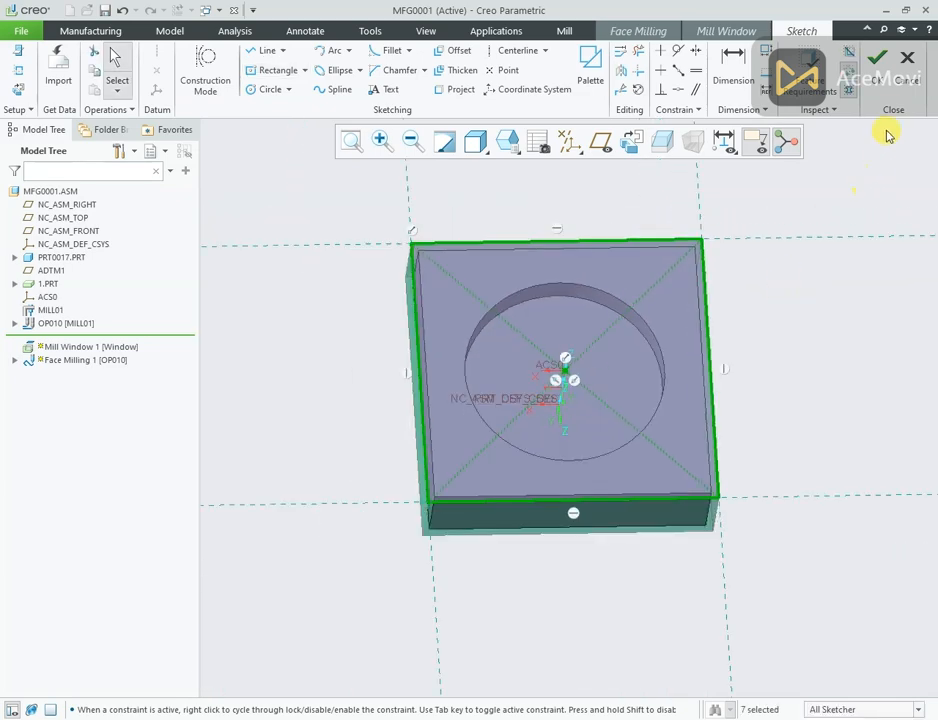
{"action": "left_click", "coordinate": [876, 57]}
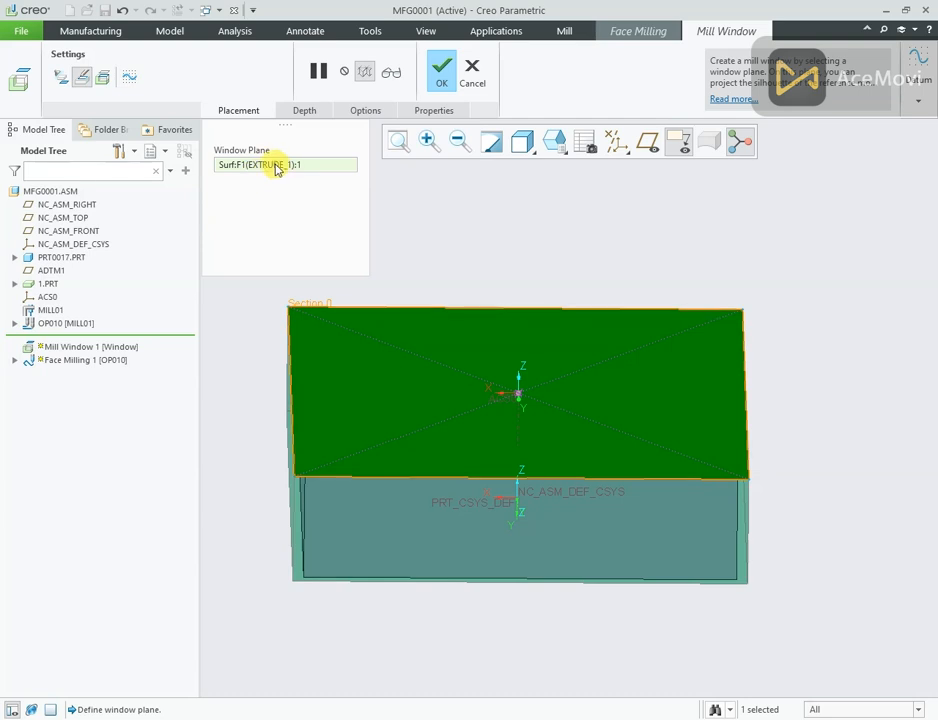
Review the mill window's depth and contour options, then complete it with the tool kept inside the window contour.
{"action": "left_click", "coordinate": [307, 110]}
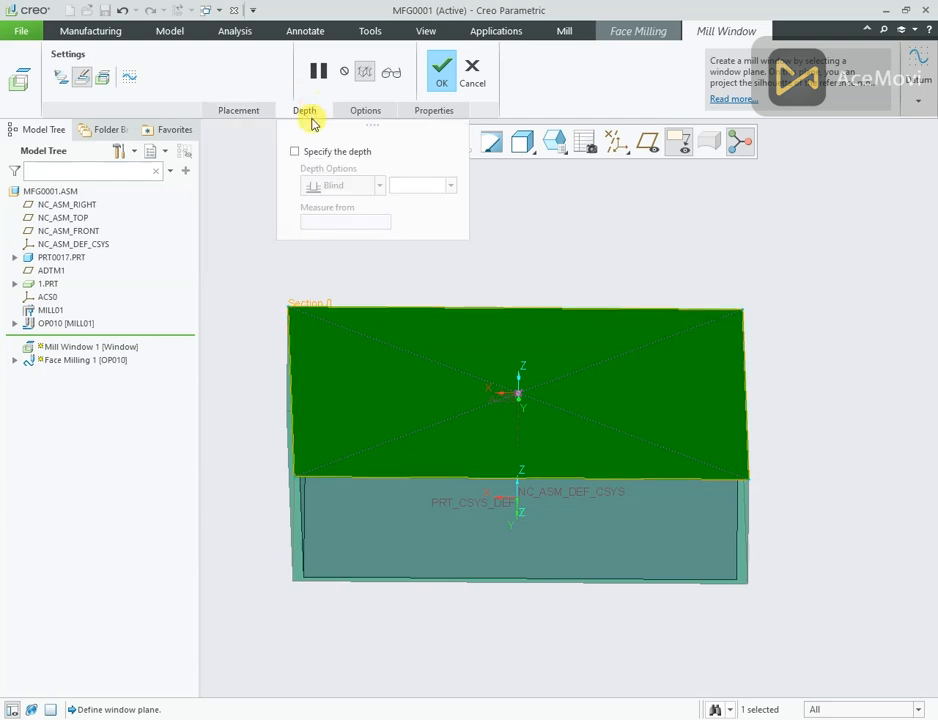
{"action": "left_click", "coordinate": [352, 112]}
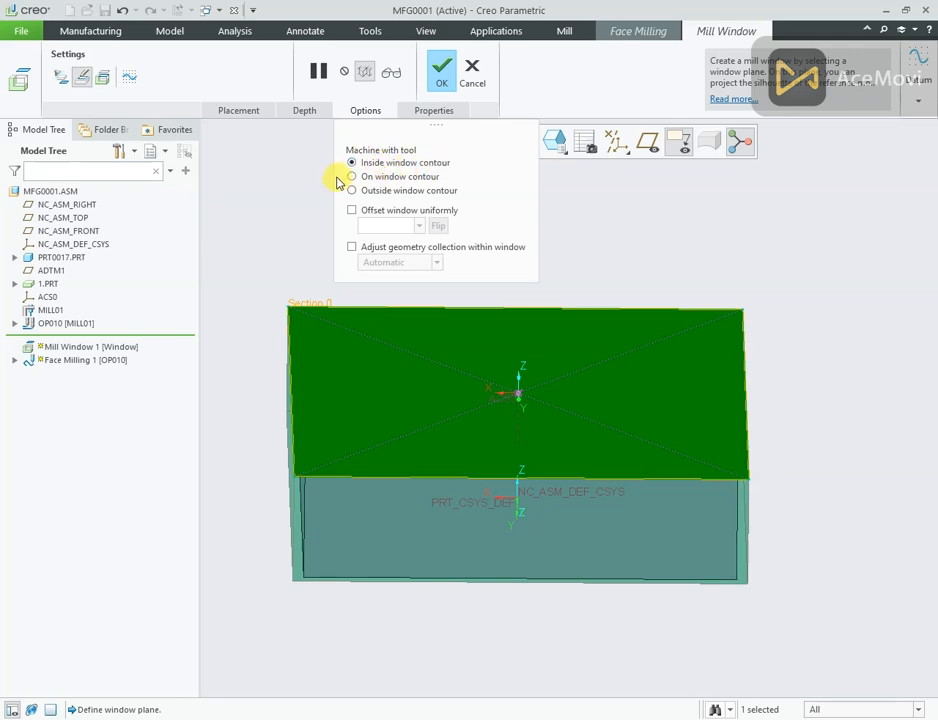
{"action": "left_click", "coordinate": [437, 72]}
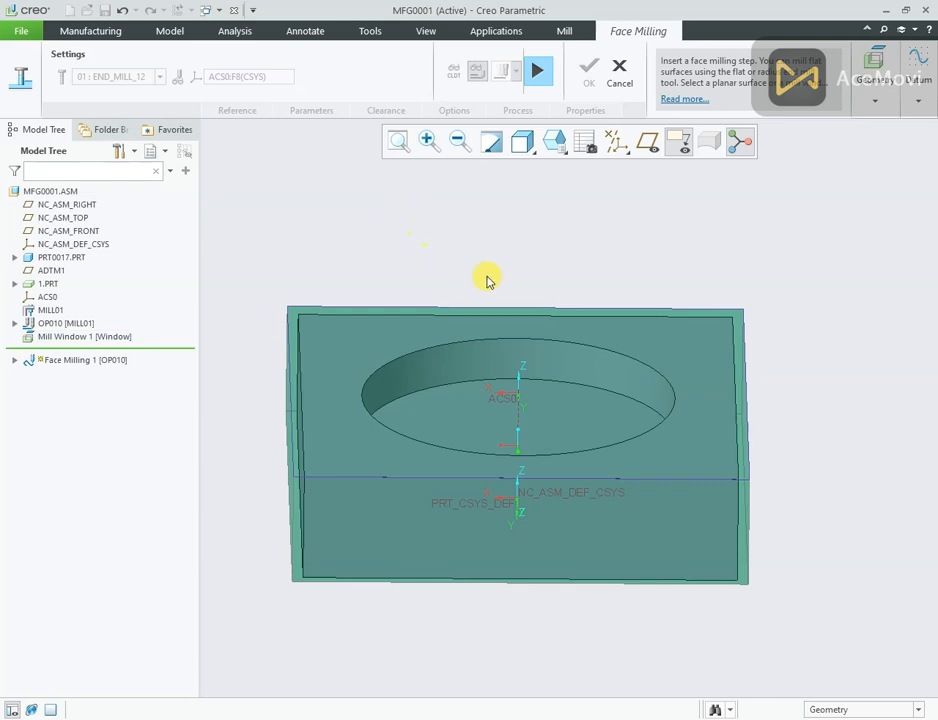
Resume the face milling step and select the new mill window as its machining reference.
{"action": "left_click", "coordinate": [535, 73]}
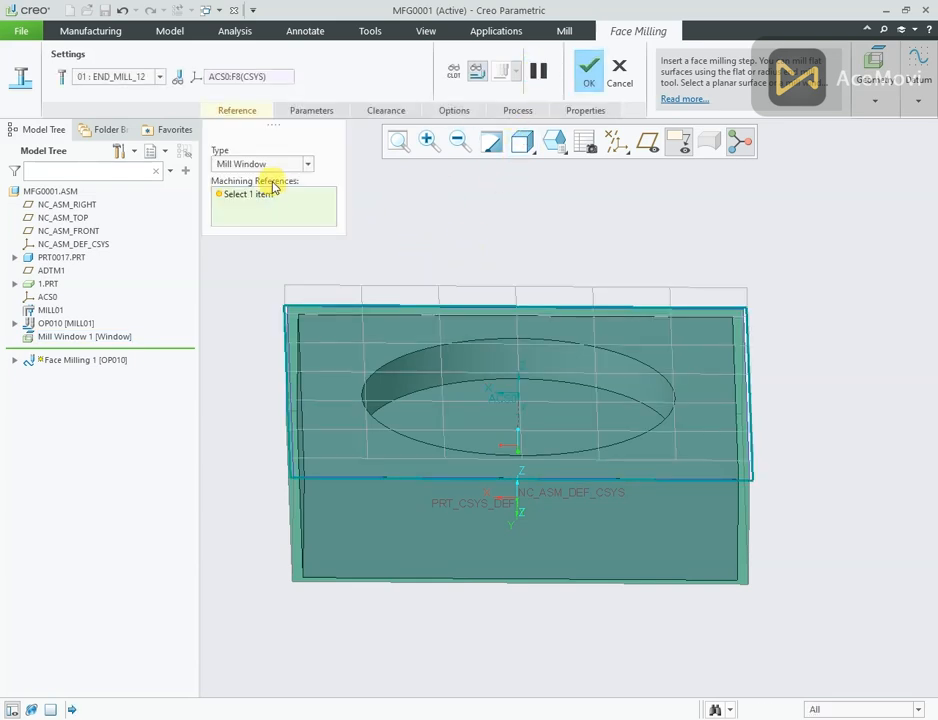
{"action": "left_click", "coordinate": [328, 305]}
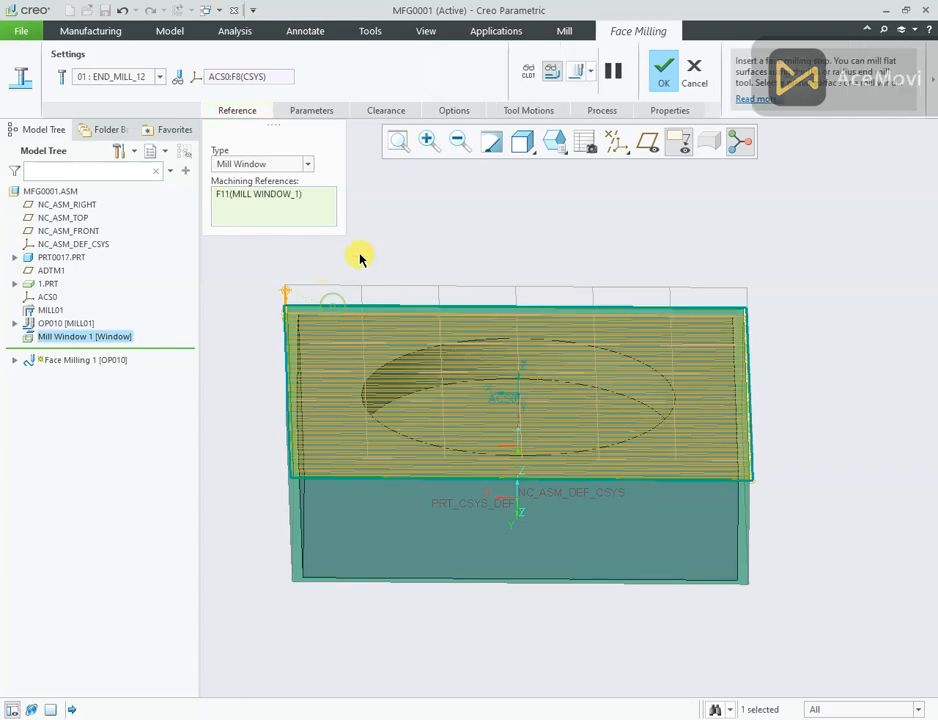
{"action": "middle_click_drag", "start_coordinate": [368, 259], "coordinate": [562, 262]}
{"action": "scroll", "coordinate": [585, 276], "scroll_direction": "down", "scroll_amount": 3}
{"action": "scroll", "coordinate": [534, 302], "scroll_direction": "down", "scroll_amount": 2}
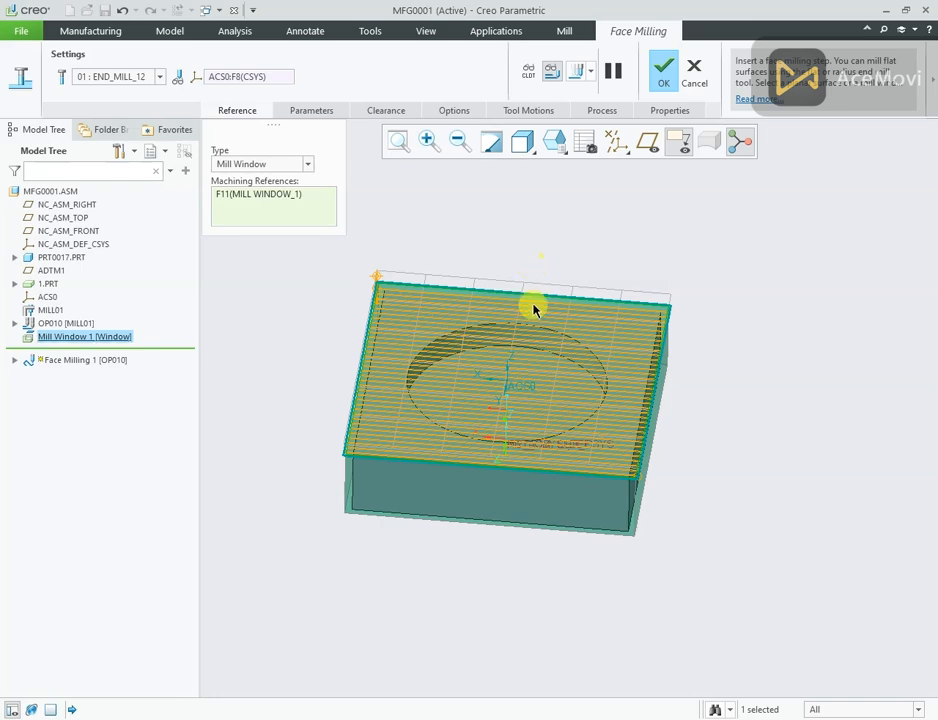
Orient the view normal to the workpiece's top face and examine how the face milling toolpath reaches the mill window's edges.
{"action": "left_click", "coordinate": [522, 145]}
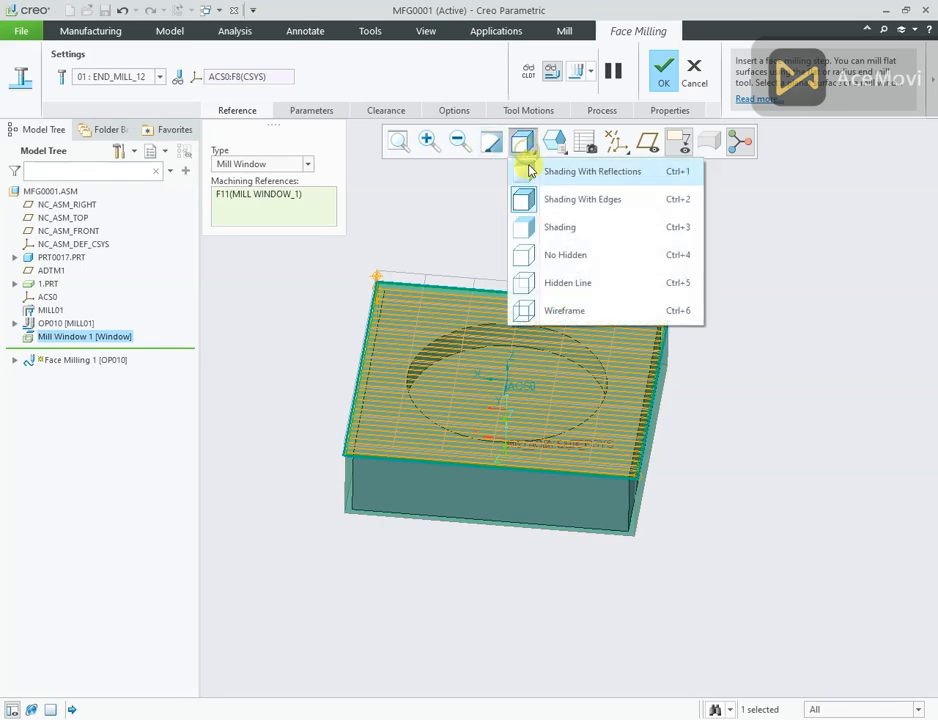
{"action": "left_click", "coordinate": [558, 142]}
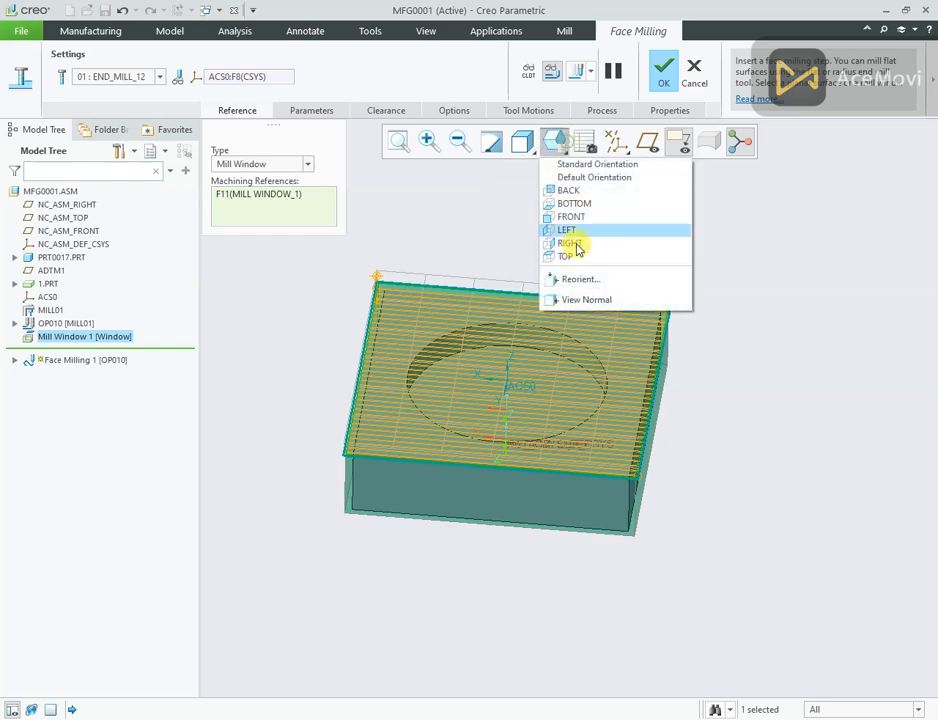
{"action": "left_click", "coordinate": [570, 299]}
{"action": "left_click", "coordinate": [578, 315]}
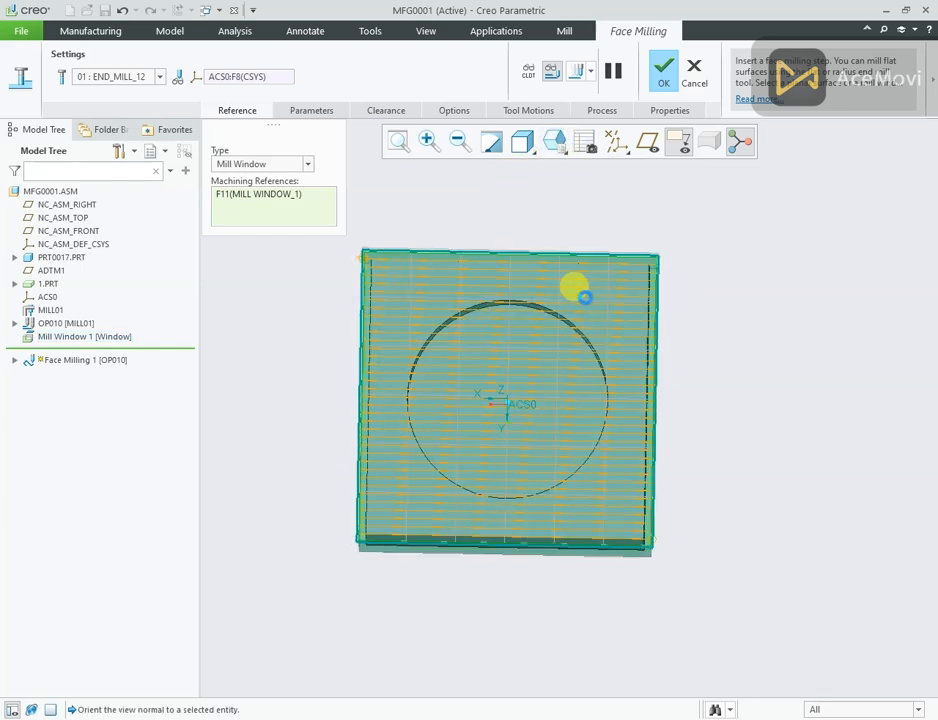
{"action": "scroll", "coordinate": [398, 265], "scroll_direction": "down", "scroll_amount": 6}
{"action": "scroll", "coordinate": [370, 264], "scroll_direction": "down", "scroll_amount": 4}
{"action": "scroll", "coordinate": [340, 285], "scroll_direction": "up", "scroll_amount": 2}
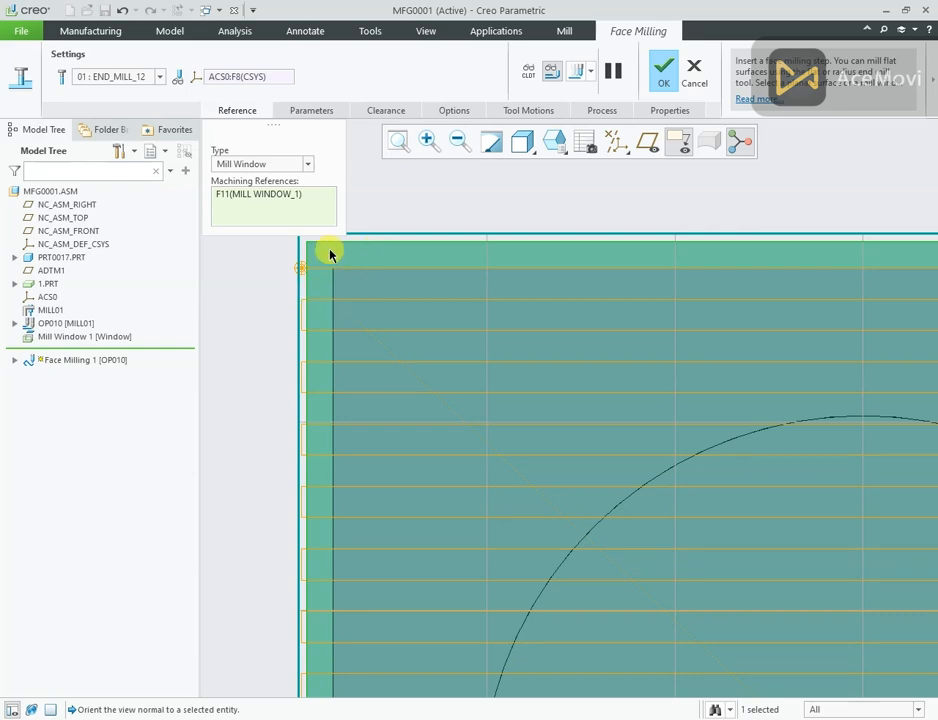
{"action": "scroll", "coordinate": [330, 254], "scroll_direction": "up", "scroll_amount": 5}
{"action": "scroll", "coordinate": [329, 268], "scroll_direction": "down", "scroll_amount": 6}
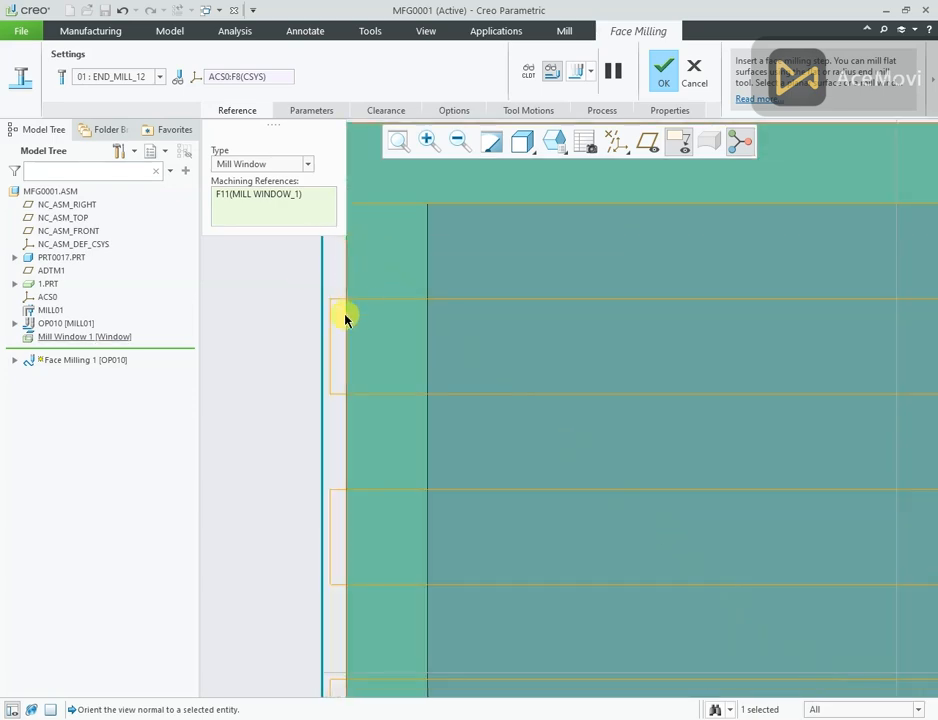
{"action": "scroll", "coordinate": [312, 328], "scroll_direction": "up", "scroll_amount": 5}
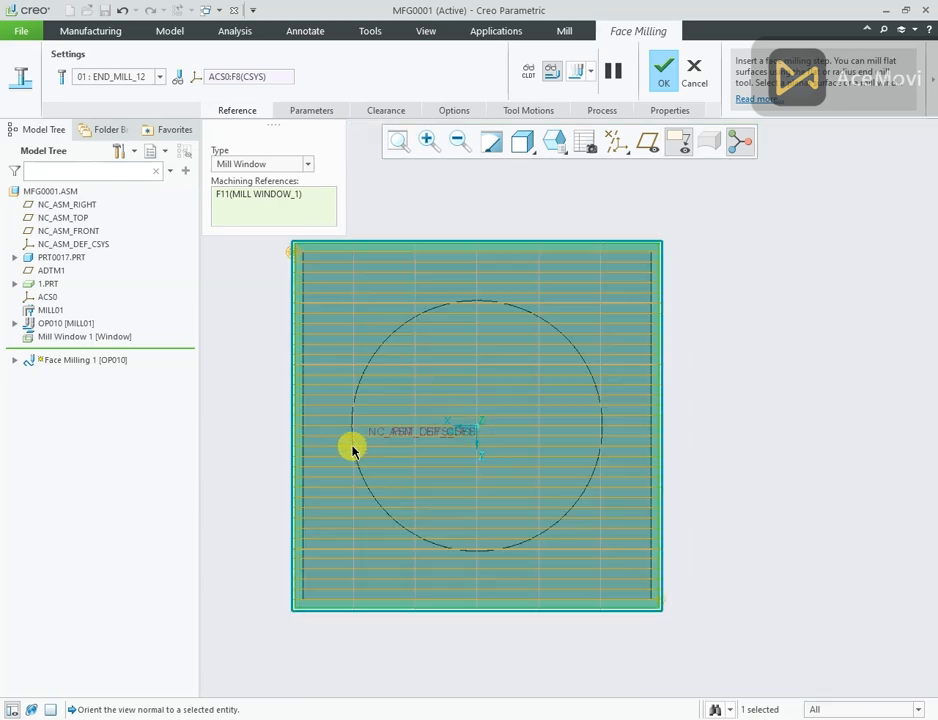
{"action": "scroll", "coordinate": [352, 448], "scroll_direction": "down", "scroll_amount": 2}
{"action": "scroll", "coordinate": [522, 392], "scroll_direction": "up", "scroll_amount": 2}
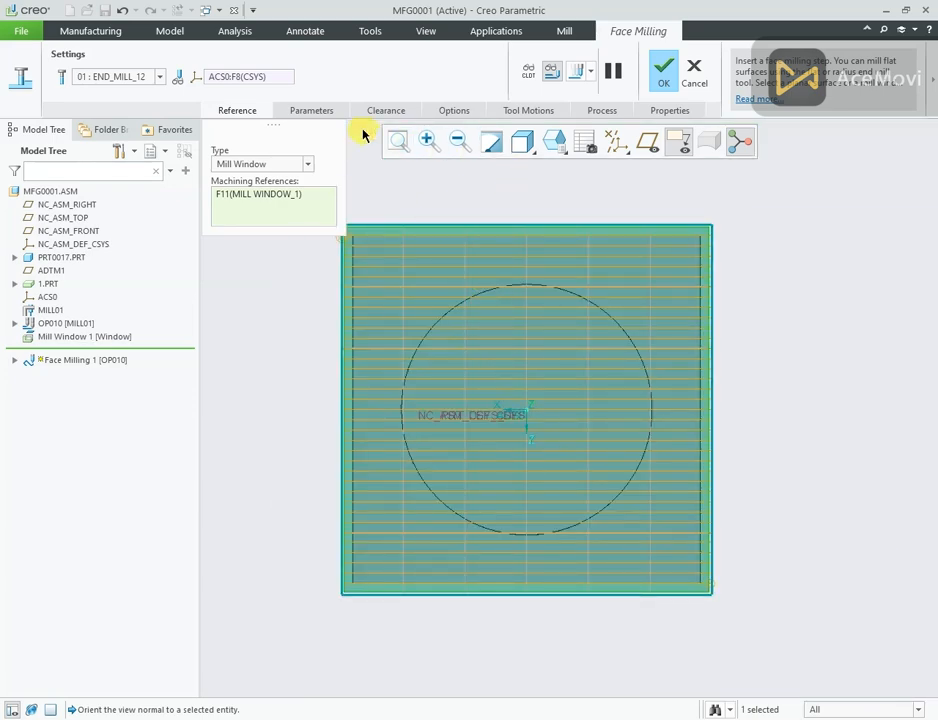
Open the face milling parameters and set the cut feed to 800 and the free feed to 1200.
{"action": "left_click", "coordinate": [314, 110]}
{"action": "left_click_drag", "start_coordinate": [345, 128], "coordinate": [90, 70]}
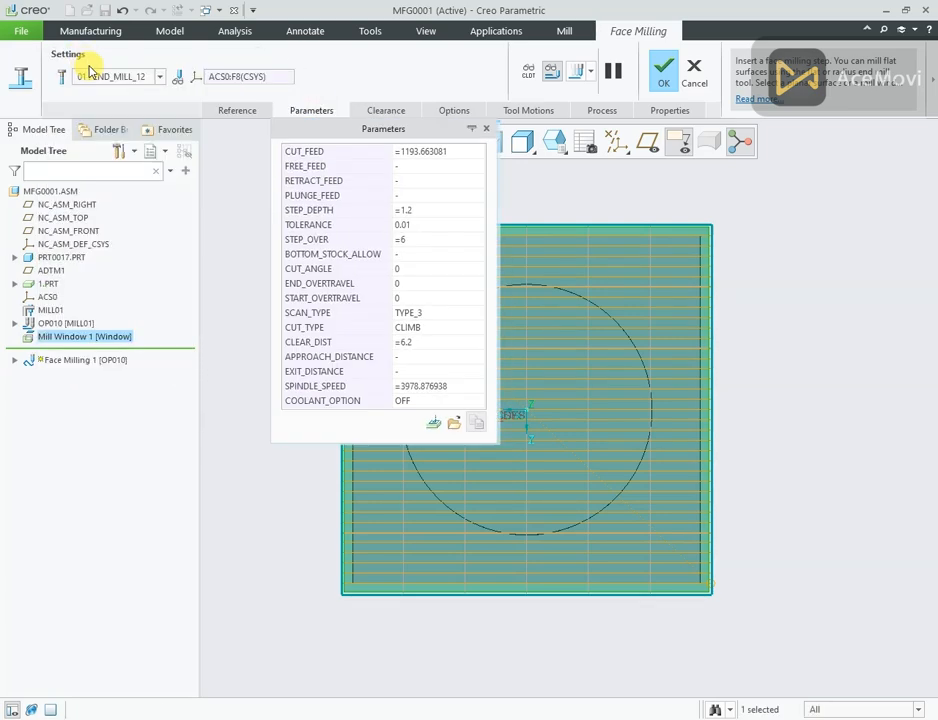
{"action": "left_click_drag", "start_coordinate": [329, 130], "coordinate": [140, 130]}
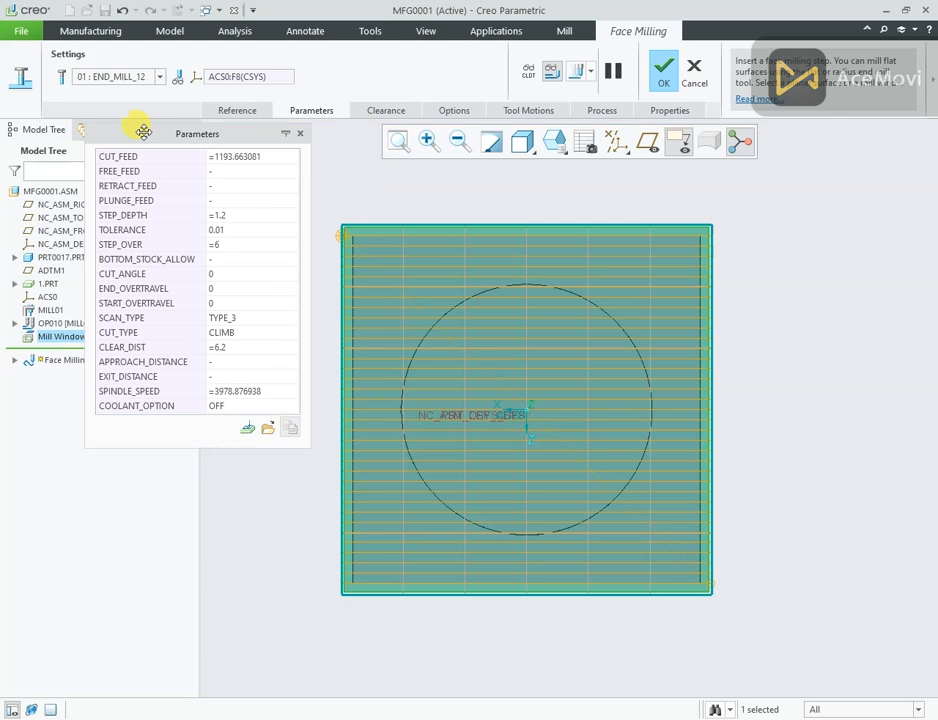
{"action": "left_click", "coordinate": [269, 157]}
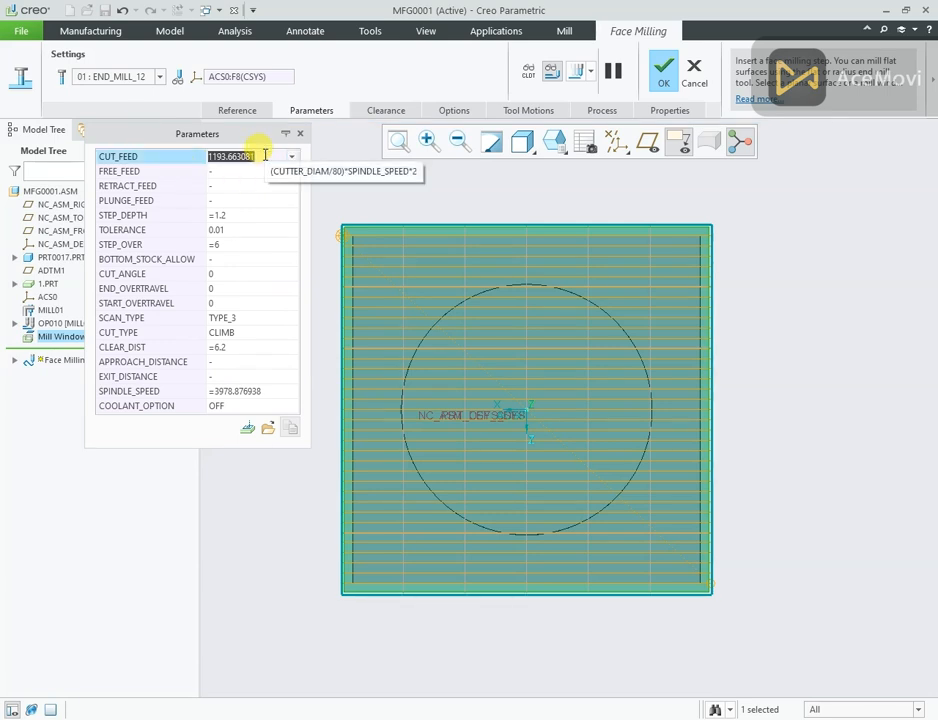
{"action": "type", "text": "1"}
{"action": "type", "text": "00"}
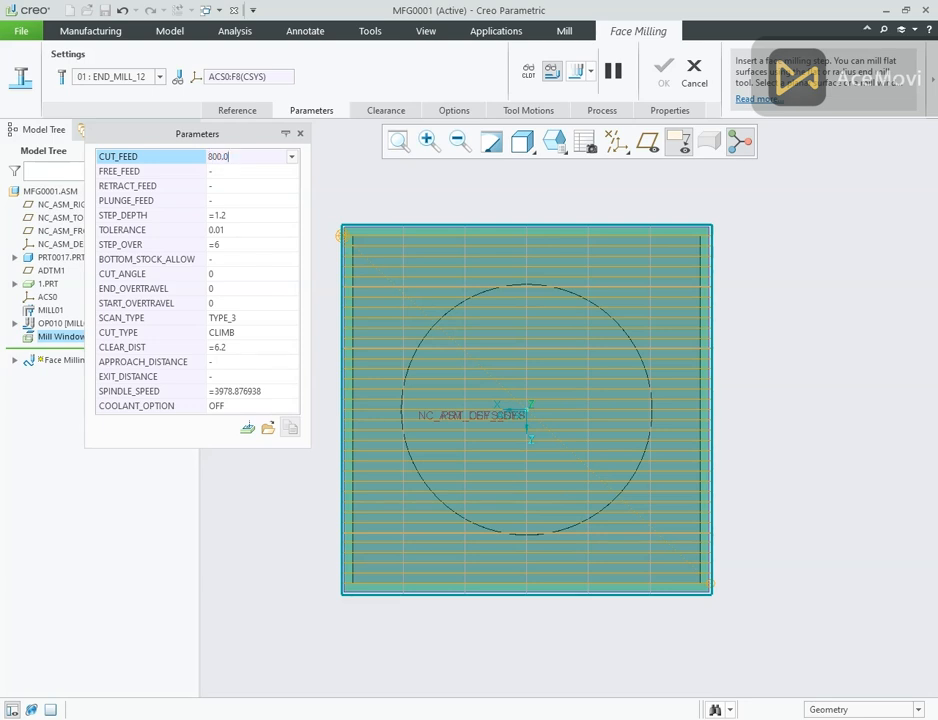
{"action": "key", "text": "Return"}
{"action": "type", "text": "1200"}
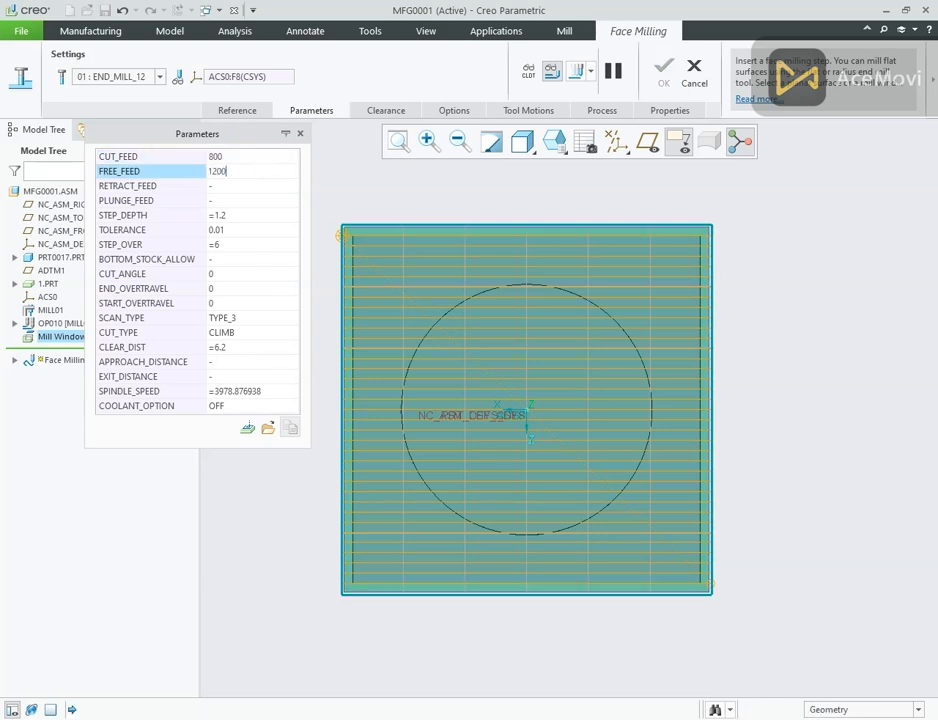
{"action": "key", "text": "Return"}
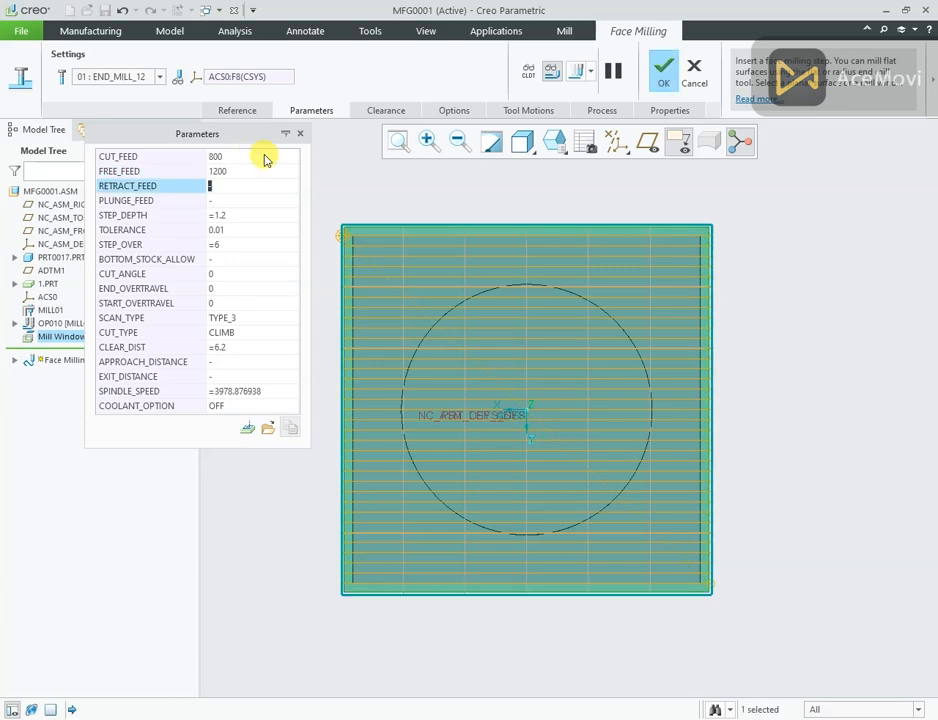
Set the face milling retract feed to 1200 and the plunge feed to 300.
{"action": "type", "text": "1200"}
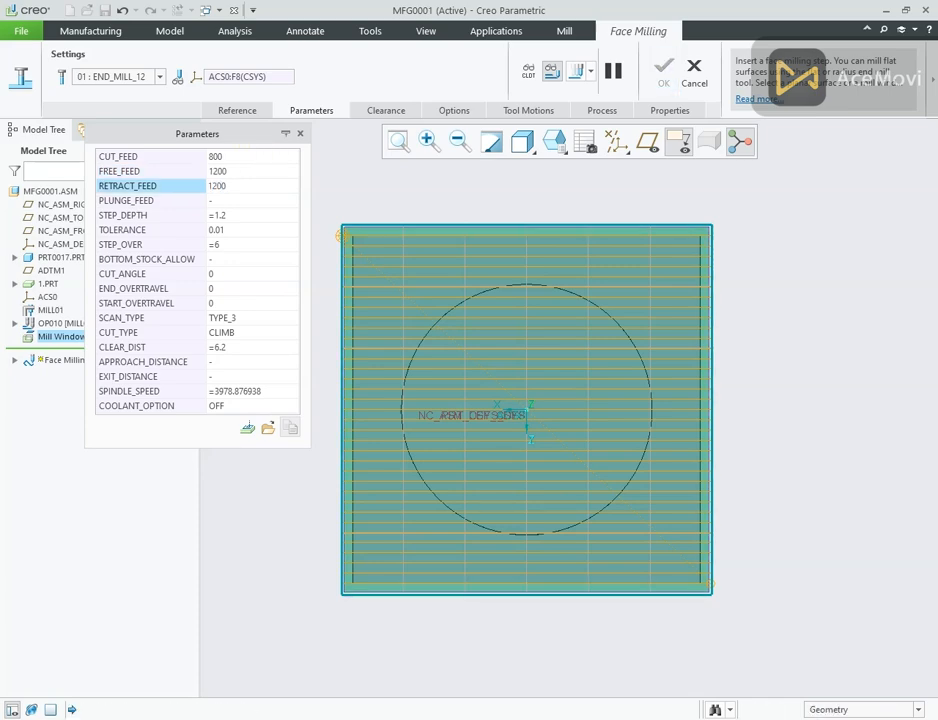
{"action": "key", "text": "Return"}
{"action": "type", "text": "50"}
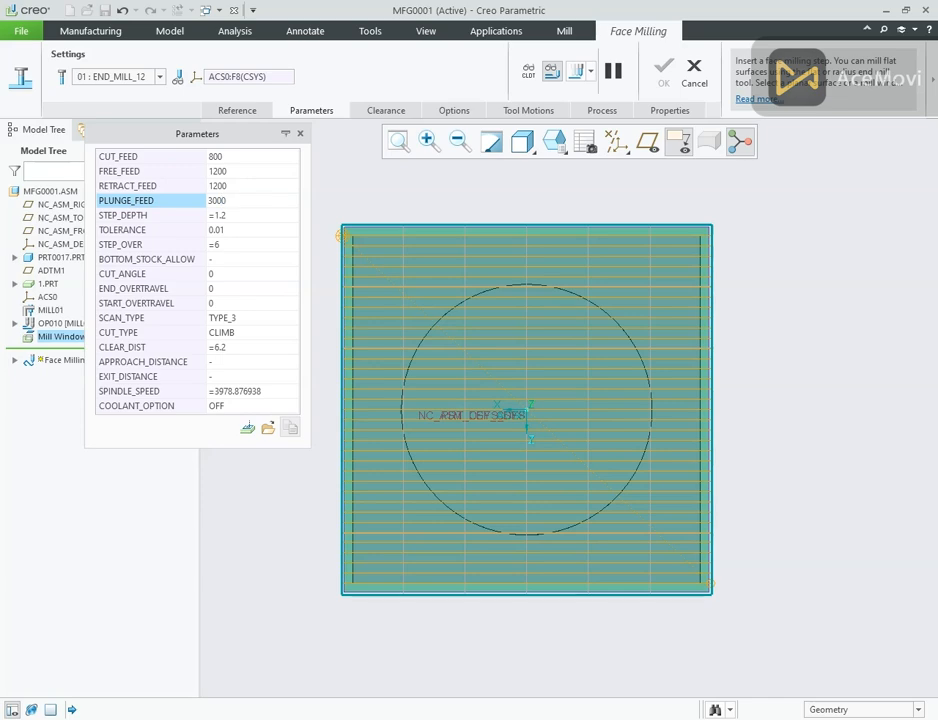
{"action": "key", "text": "Return"}
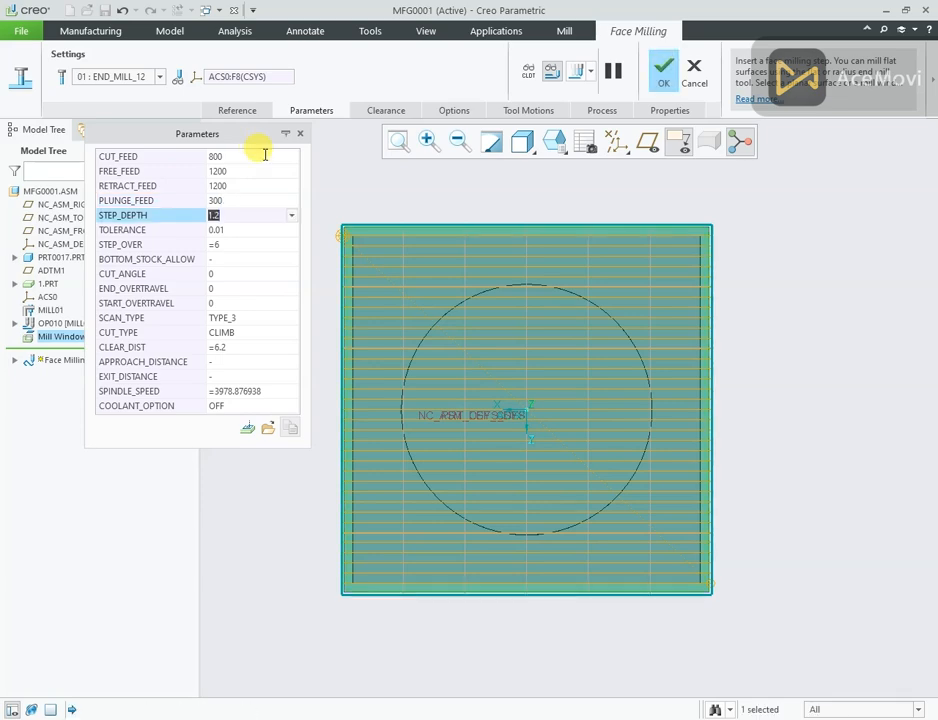
Set the face milling step depth to 0.3 and the step-over to 5.
{"action": "type", "text": "0.3"}
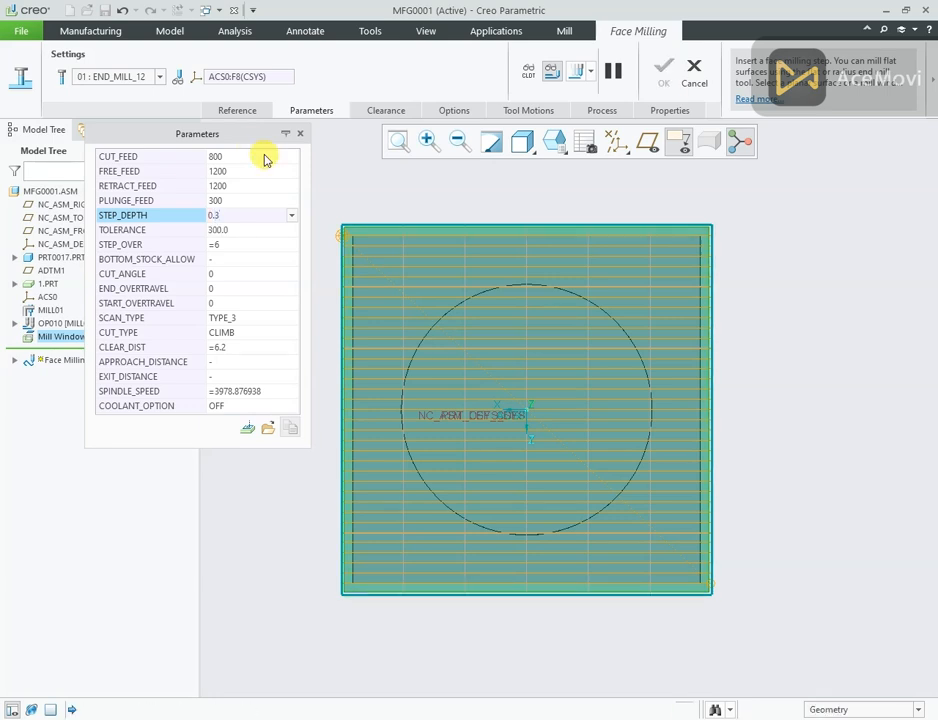
{"action": "key", "text": "Return"}
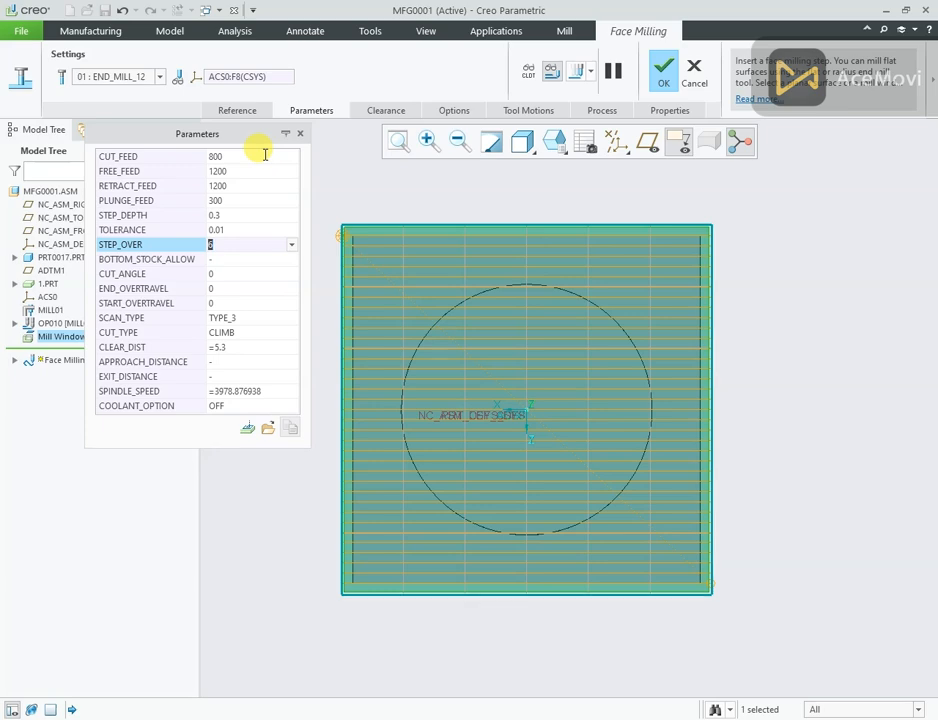
{"action": "type", "text": "5"}
{"action": "key", "text": "Return"}
Set the cut angle to 90, skipping the bottom stock allowance, and keep CLIMB as the cut type.
{"action": "key", "text": "Return"}
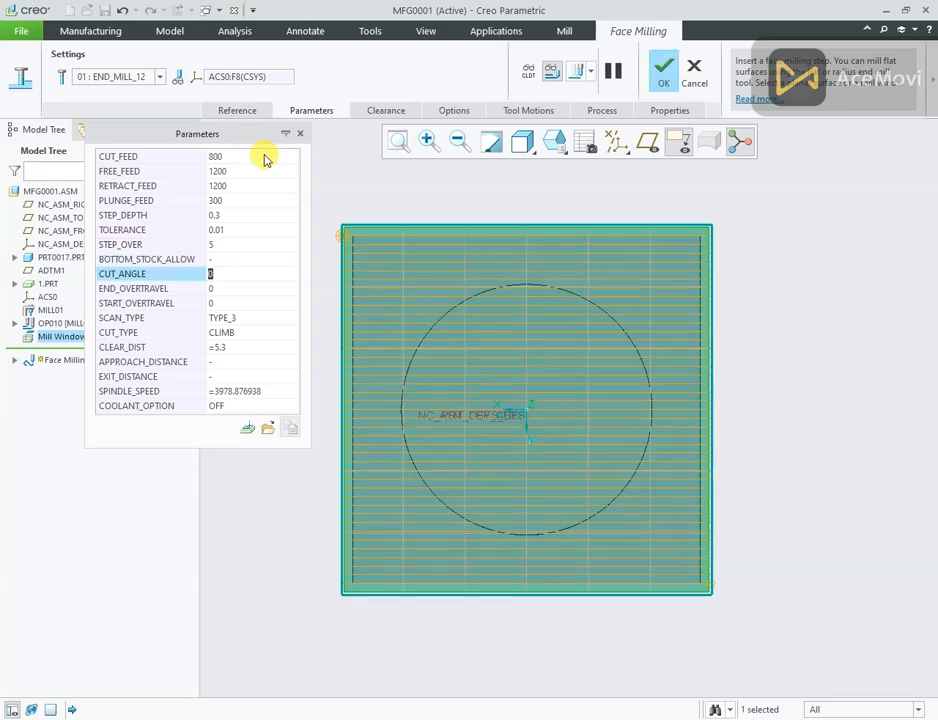
{"action": "type", "text": "90"}
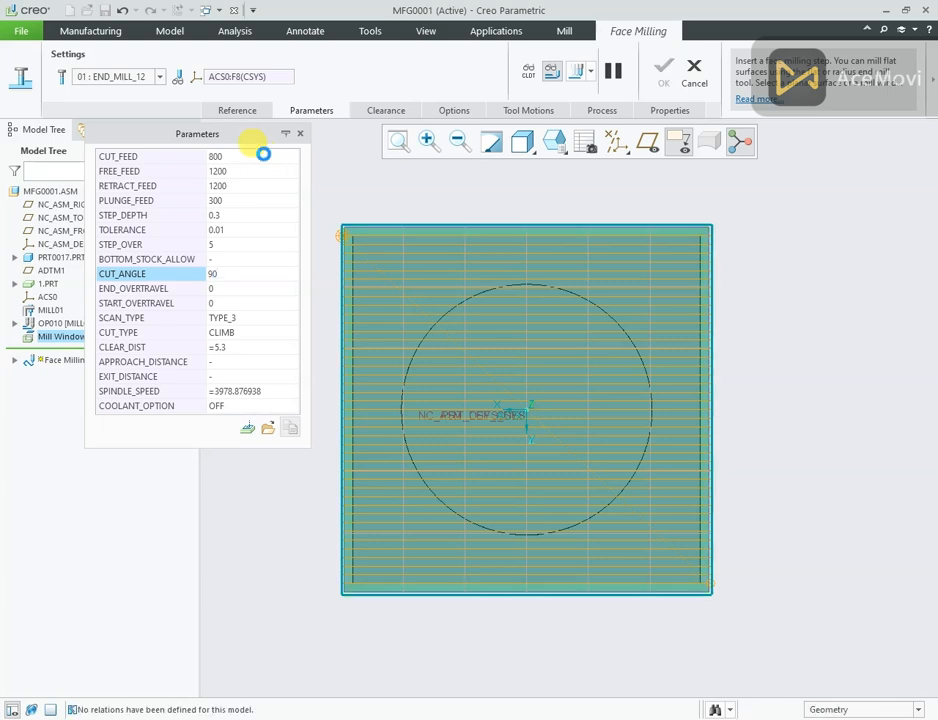
{"action": "key", "text": "Return"}
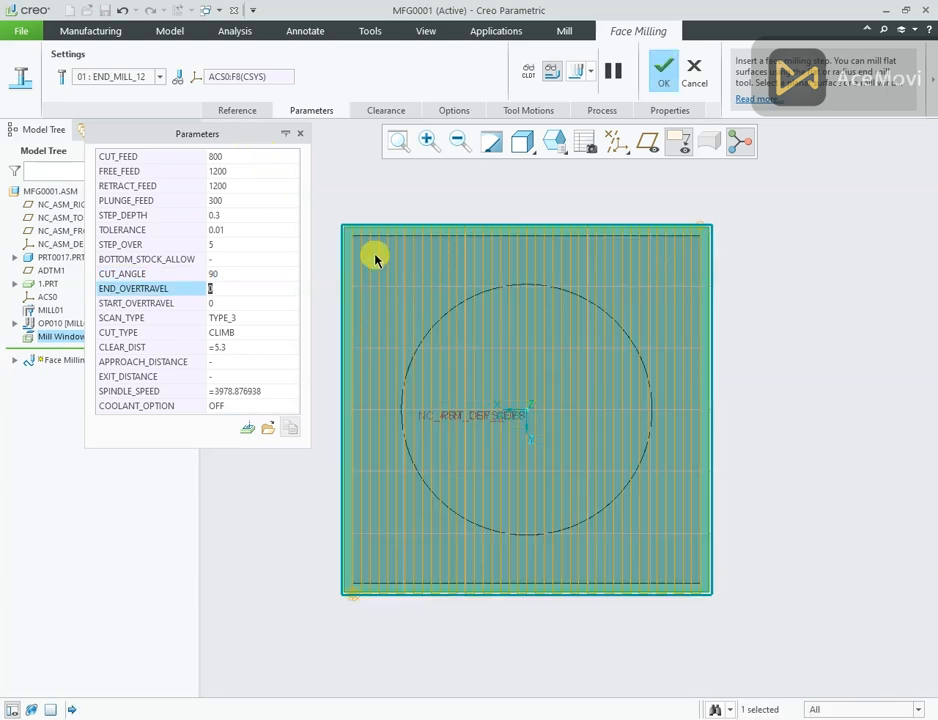
{"action": "left_click", "coordinate": [240, 335]}
{"action": "left_click", "coordinate": [292, 335]}
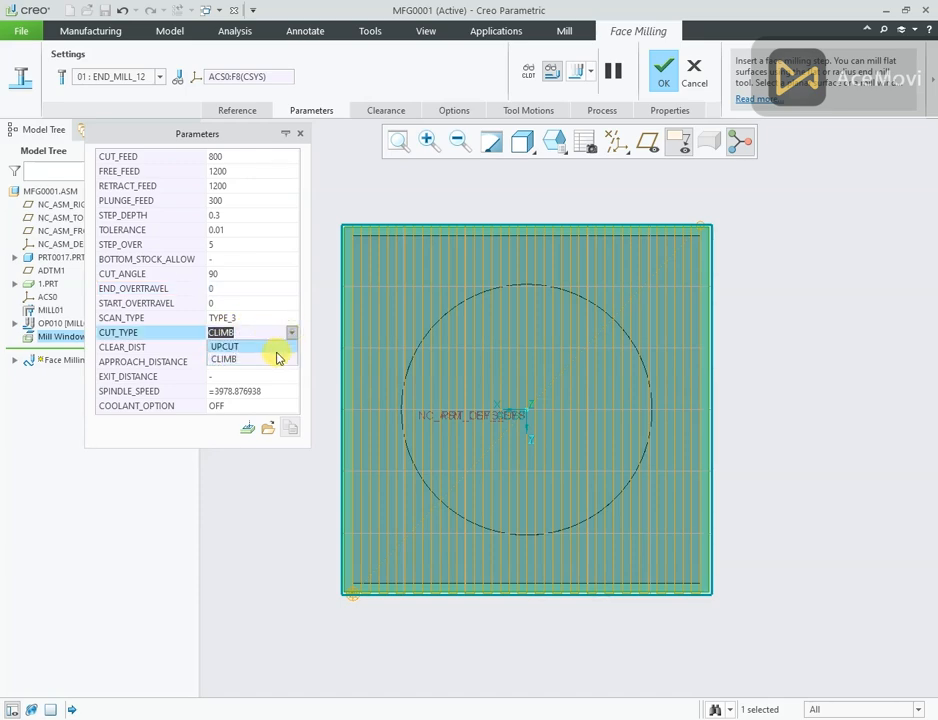
{"action": "left_click", "coordinate": [270, 360]}
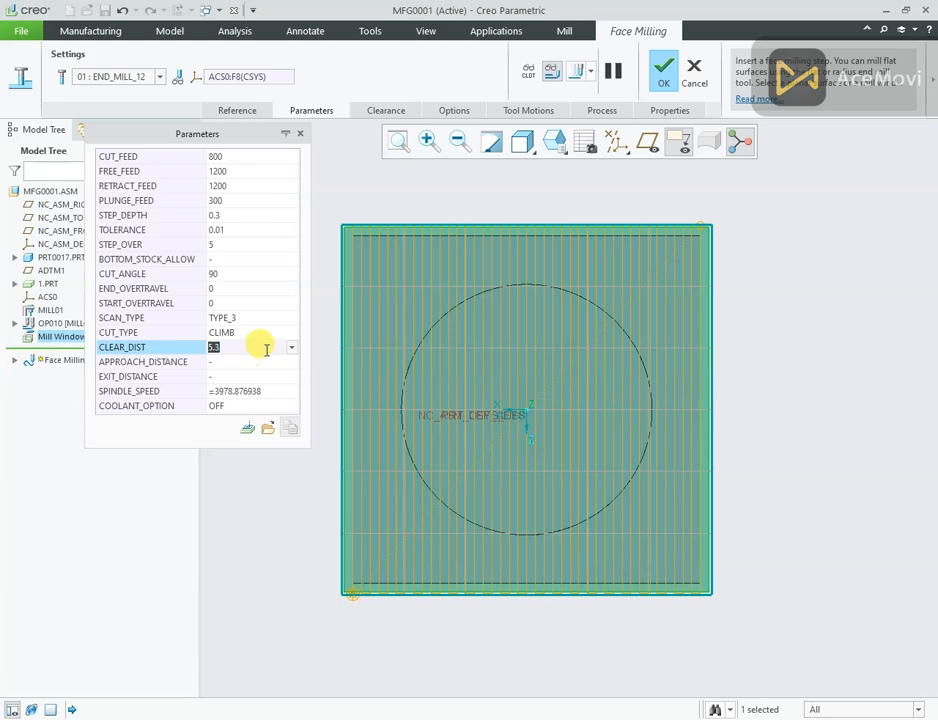
Set the clear distance, approach distance and exit distance to 10 each.
{"action": "type", "text": "10"}
{"action": "left_click", "coordinate": [268, 357]}
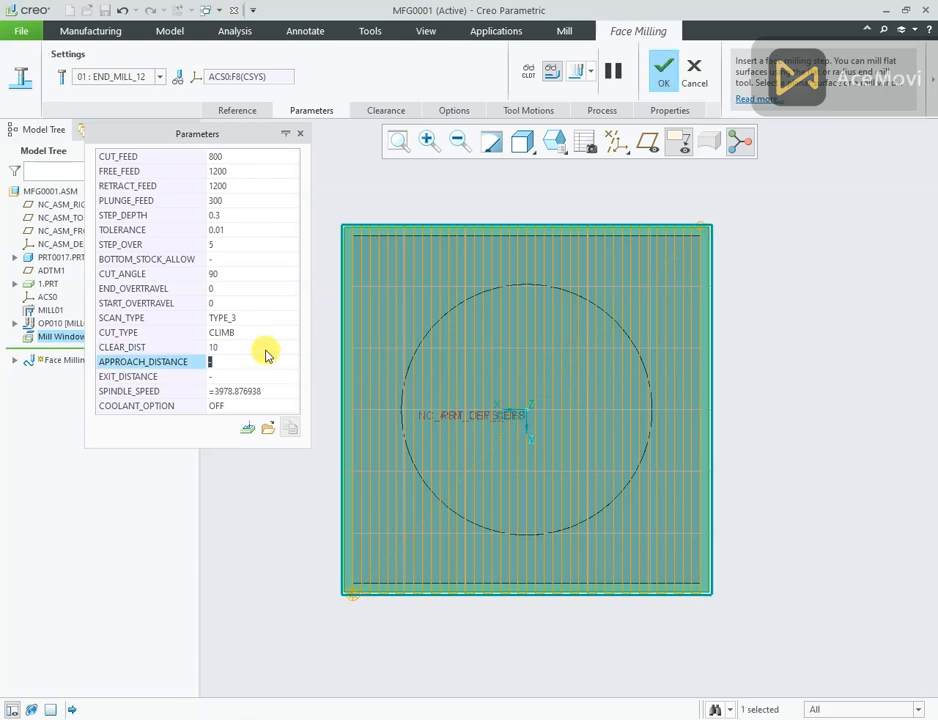
{"action": "type", "text": "10"}
{"action": "key", "text": "Return"}
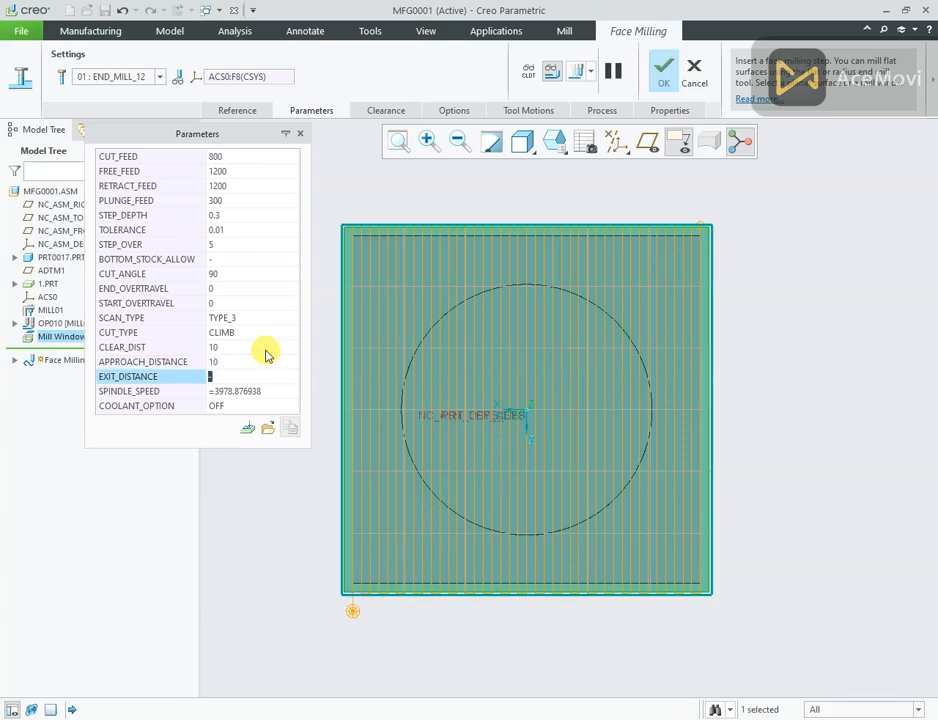
{"action": "type", "text": "10"}
{"action": "key", "text": "Return"}
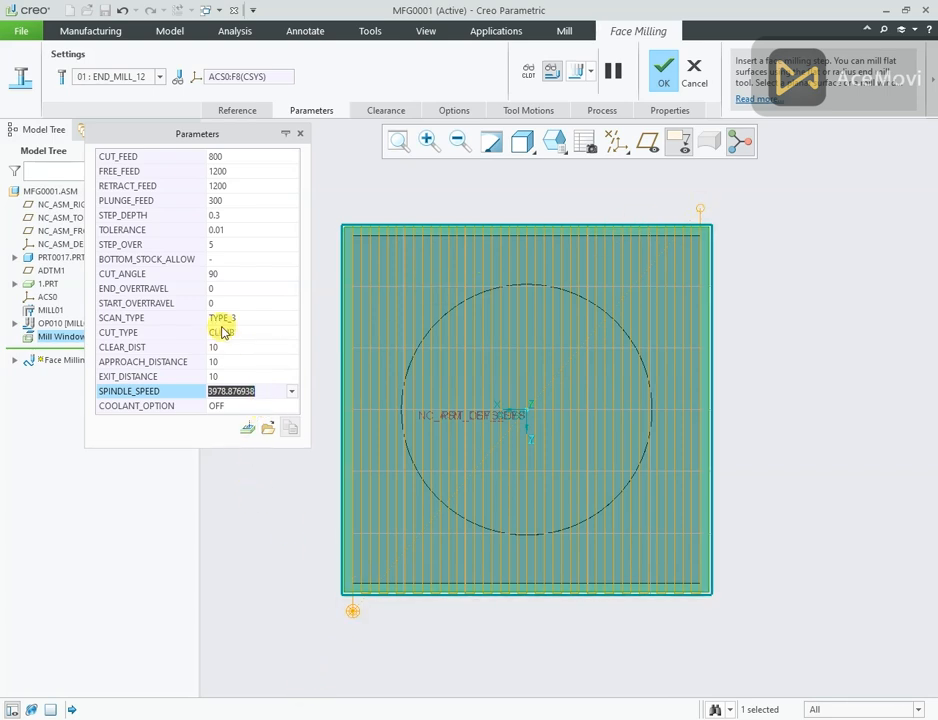
Open the detailed parameter editor for Face Milling 1, show all parameters and examine the Cutting Motions category.
{"action": "left_click", "coordinate": [247, 428]}
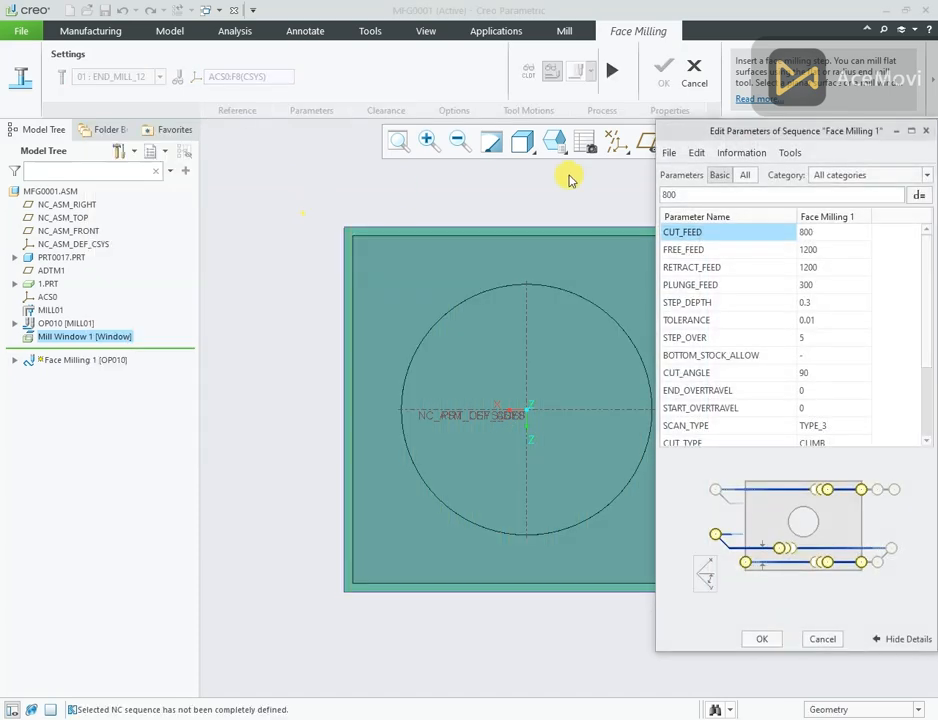
{"action": "left_click_drag", "start_coordinate": [674, 124], "coordinate": [83, 78]}
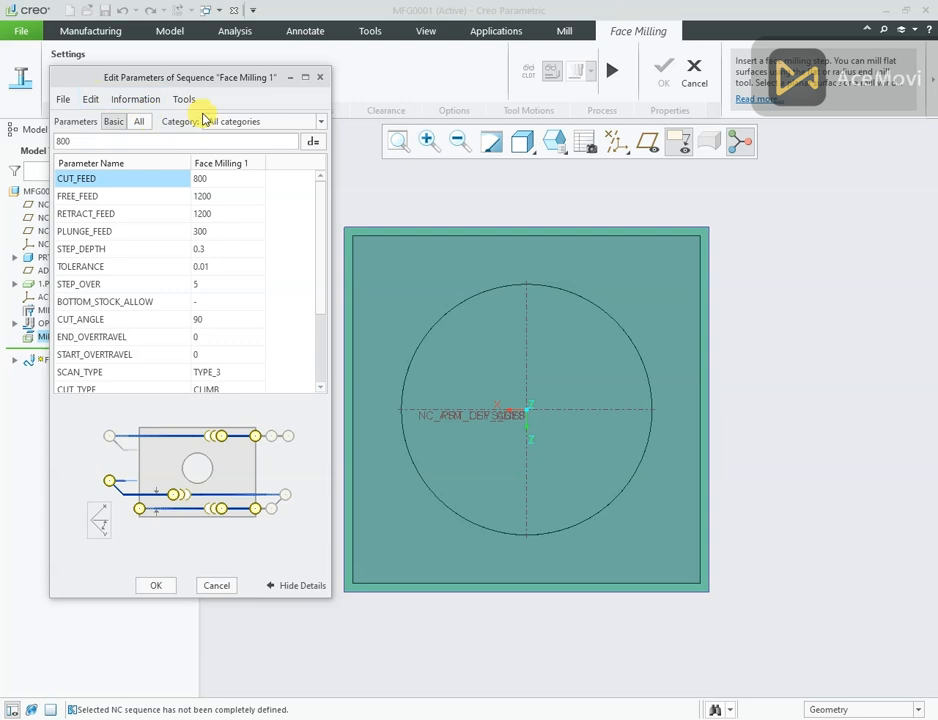
{"action": "left_click", "coordinate": [240, 124]}
{"action": "left_click", "coordinate": [139, 123]}
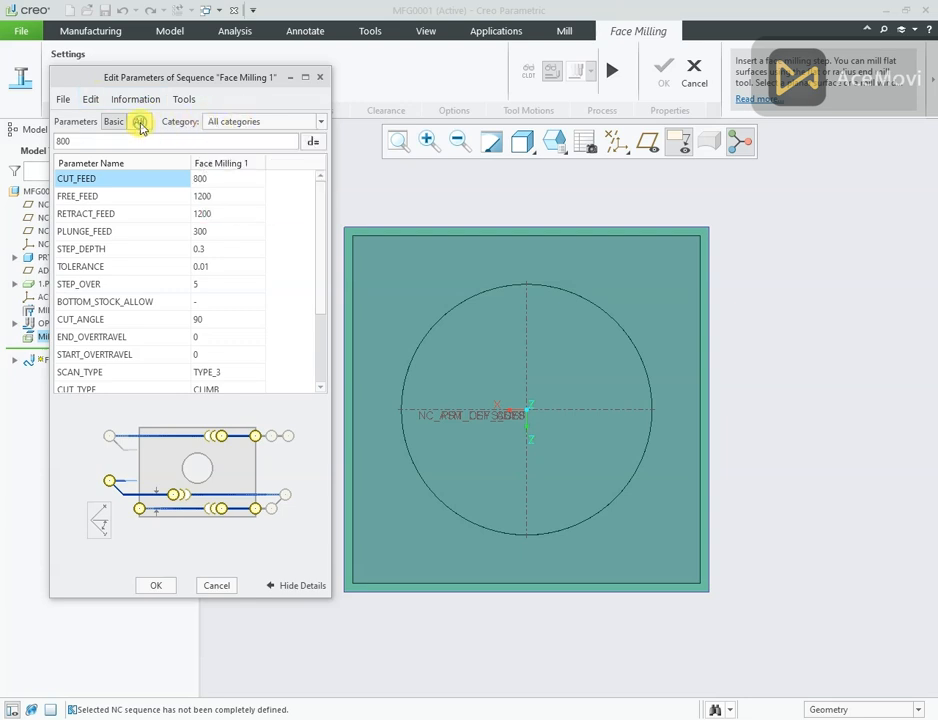
{"action": "left_click", "coordinate": [139, 122]}
{"action": "left_click", "coordinate": [240, 122]}
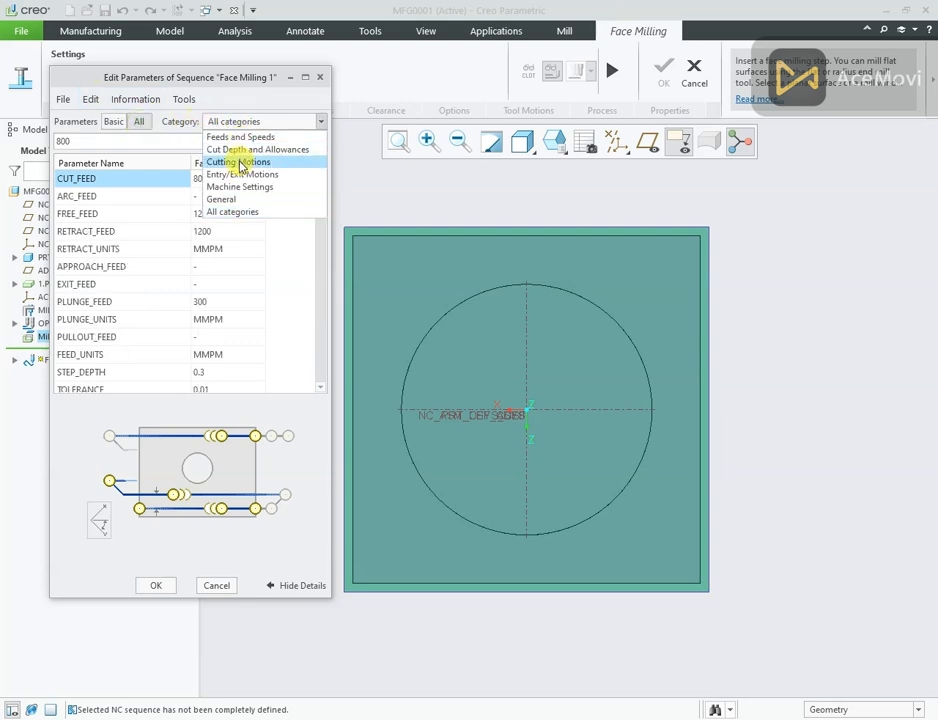
{"action": "left_click", "coordinate": [238, 162]}
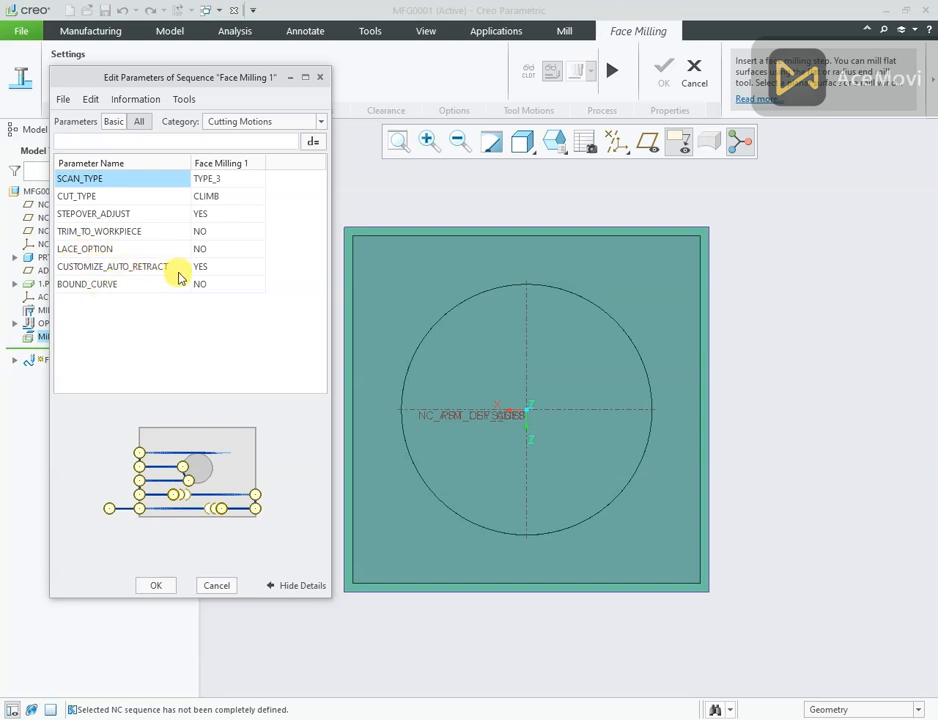
Examine the Entry/Exit Motions and Machine Settings categories of the face milling parameters.
{"action": "left_click", "coordinate": [238, 124]}
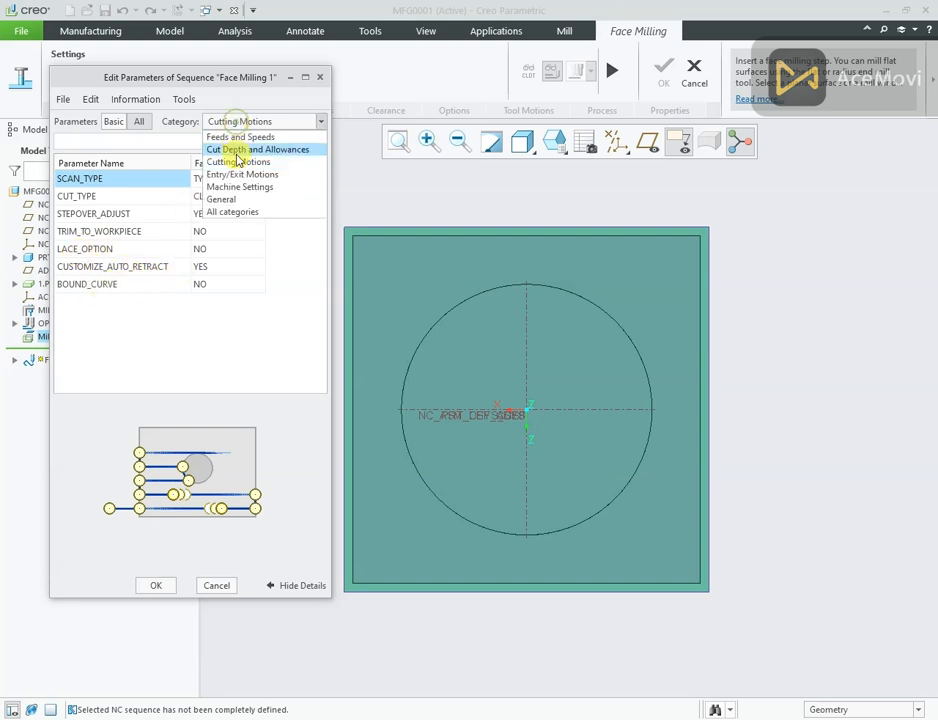
{"action": "left_click", "coordinate": [237, 174]}
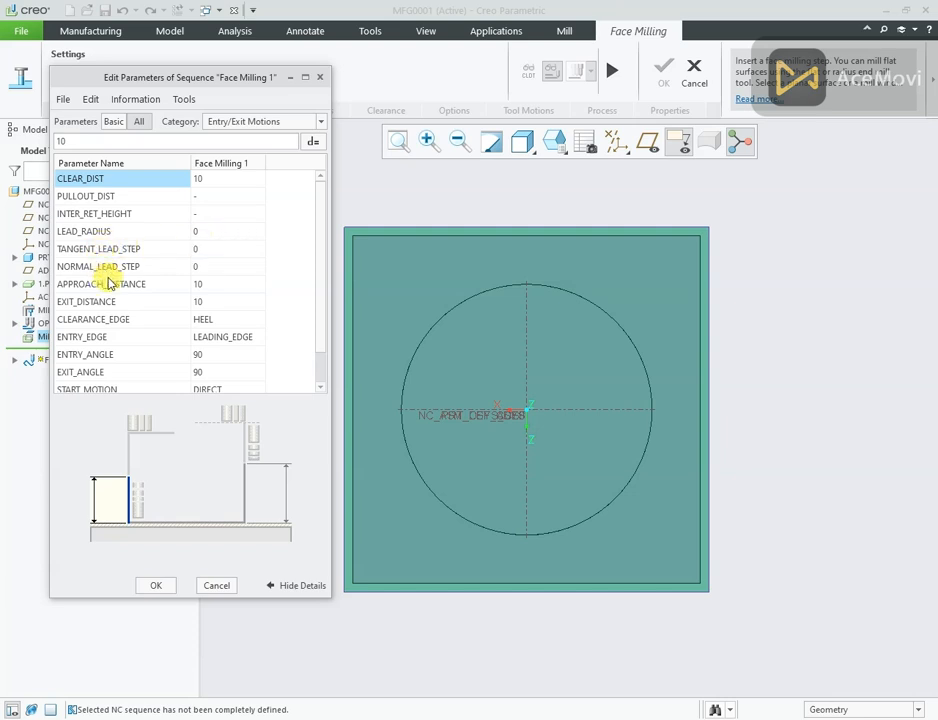
{"action": "scroll", "coordinate": [105, 300], "scroll_direction": "down", "scroll_amount": 1}
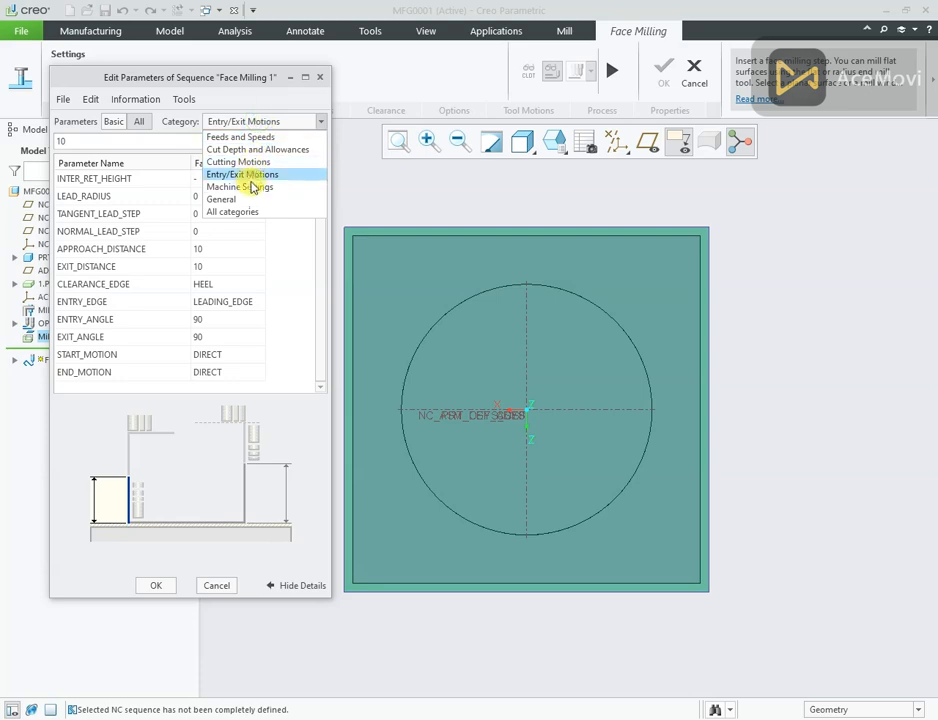
{"action": "left_click", "coordinate": [253, 188]}
{"action": "scroll", "coordinate": [251, 188], "scroll_direction": "down", "scroll_amount": 3}
{"action": "scroll", "coordinate": [251, 188], "scroll_direction": "up", "scroll_amount": 3}
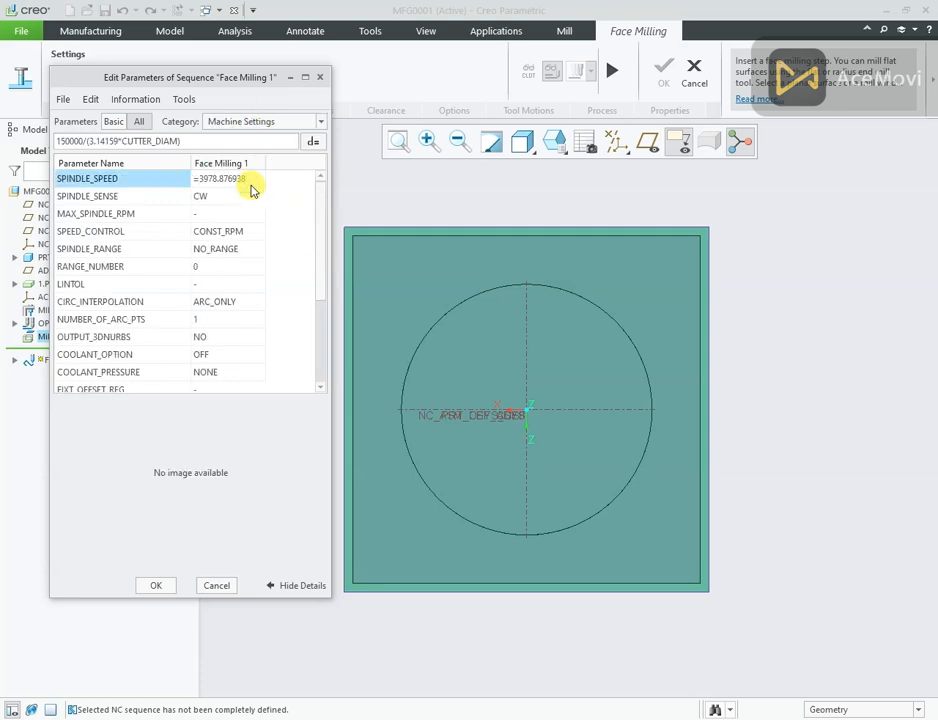
Set the spindle speed to 3000 and accept the detailed parameters of Face Milling 1.
{"action": "left_click", "coordinate": [245, 179]}
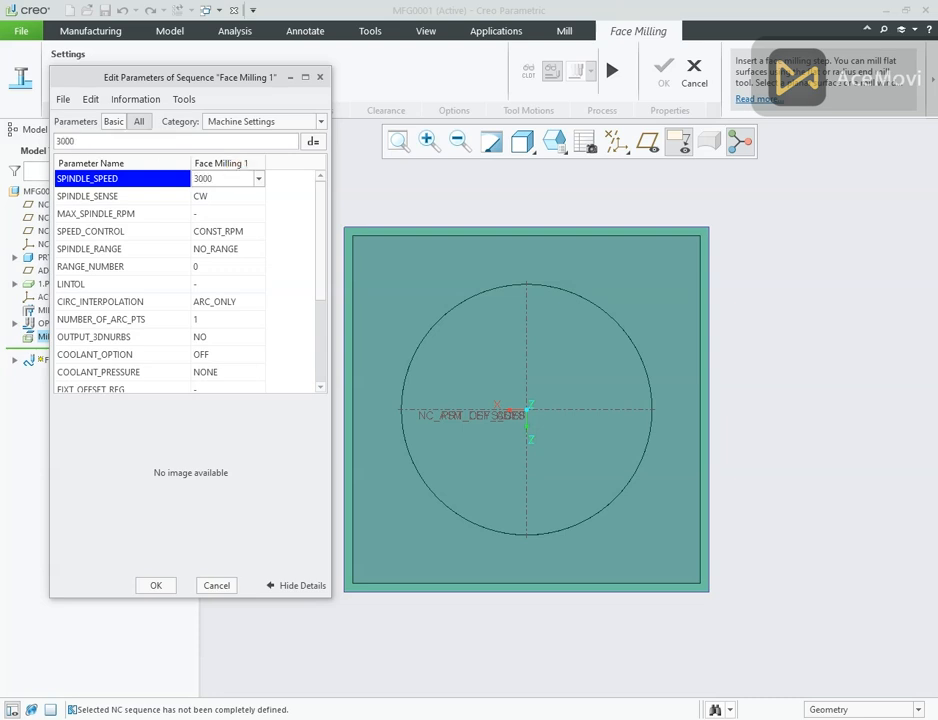
{"action": "scroll", "coordinate": [251, 250], "scroll_direction": "down", "scroll_amount": 3}
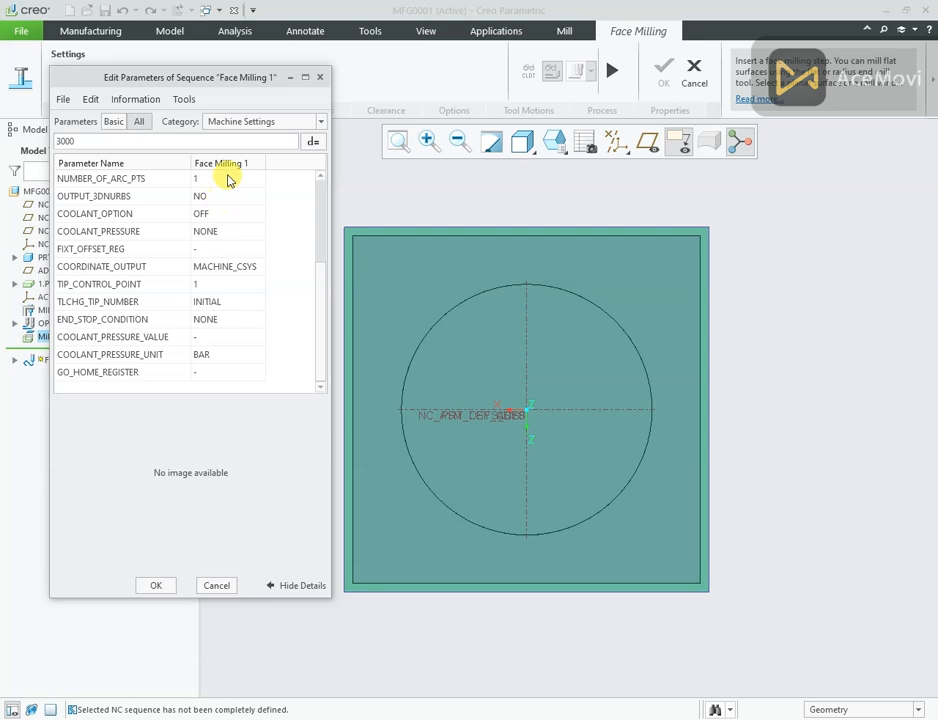
{"action": "left_click", "coordinate": [247, 199]}
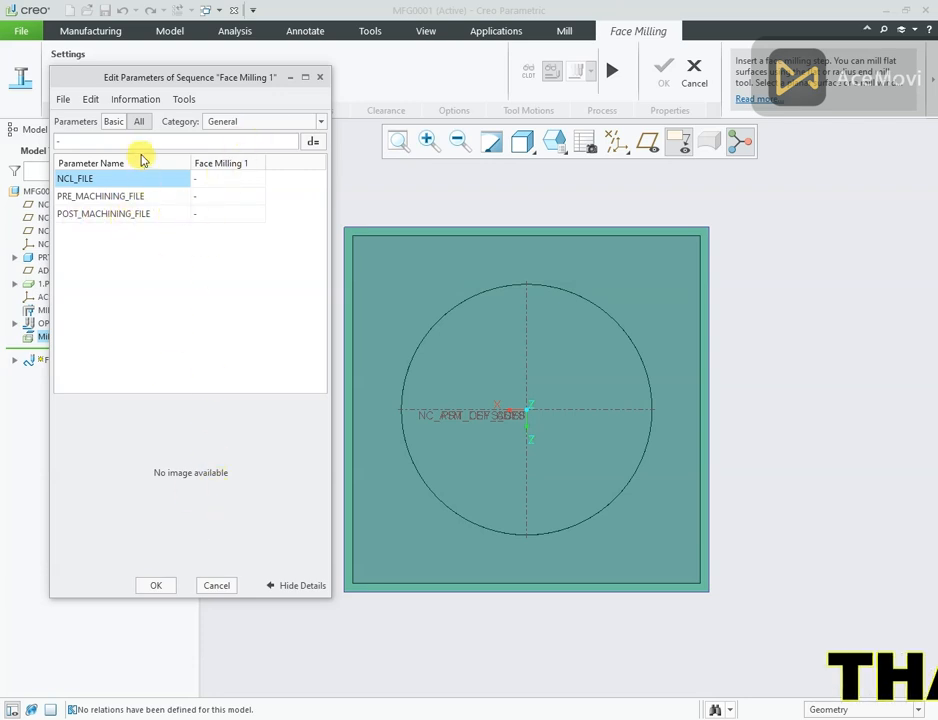
{"action": "left_click", "coordinate": [113, 121]}
{"action": "left_click", "coordinate": [156, 585]}
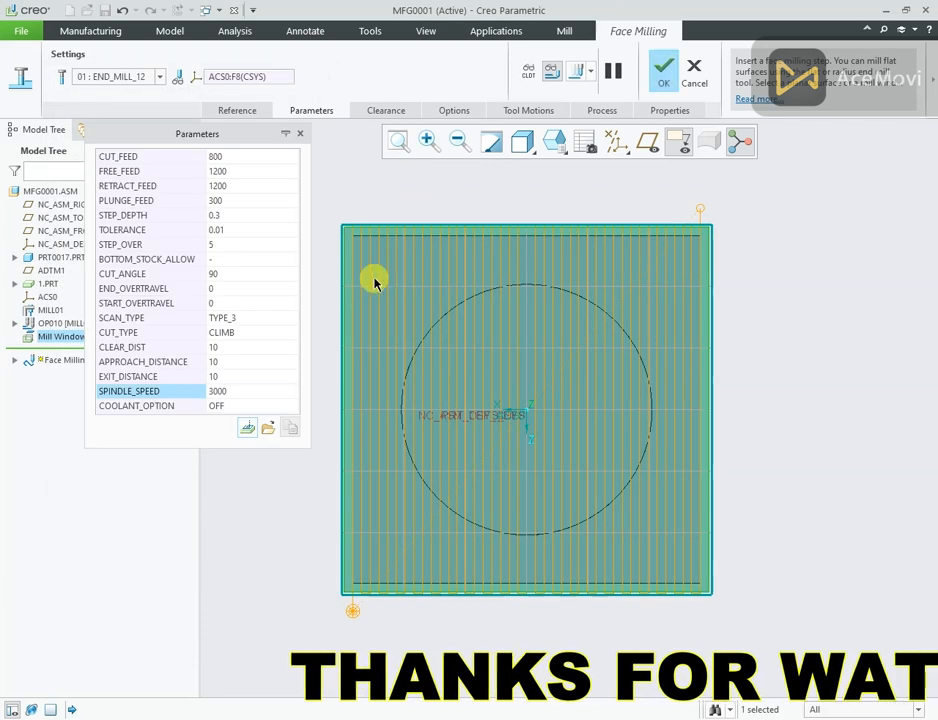
Play the face milling tool path with the cutter shown, at a reduced display speed.
{"action": "middle_click_drag", "start_coordinate": [473, 335], "coordinate": [480, 258]}
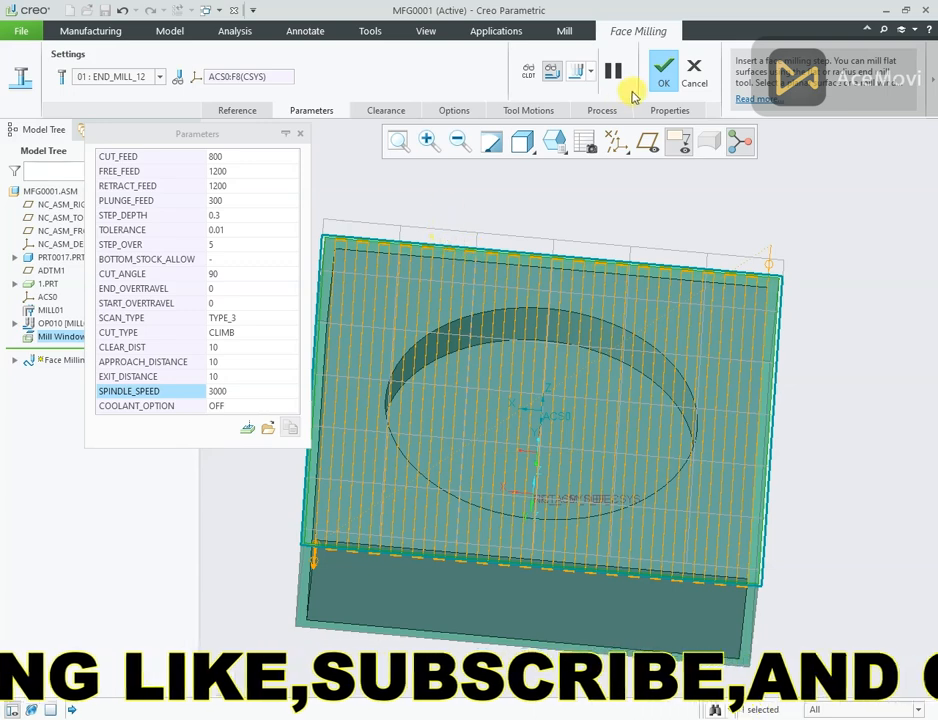
{"action": "left_click", "coordinate": [577, 75]}
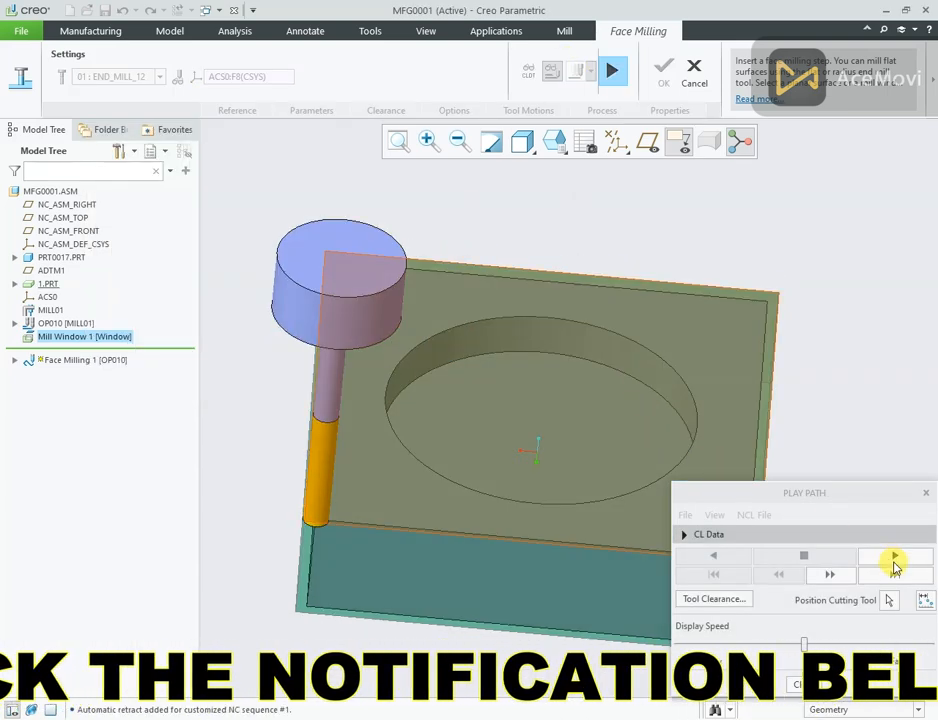
{"action": "left_click_drag", "start_coordinate": [804, 643], "coordinate": [726, 650]}
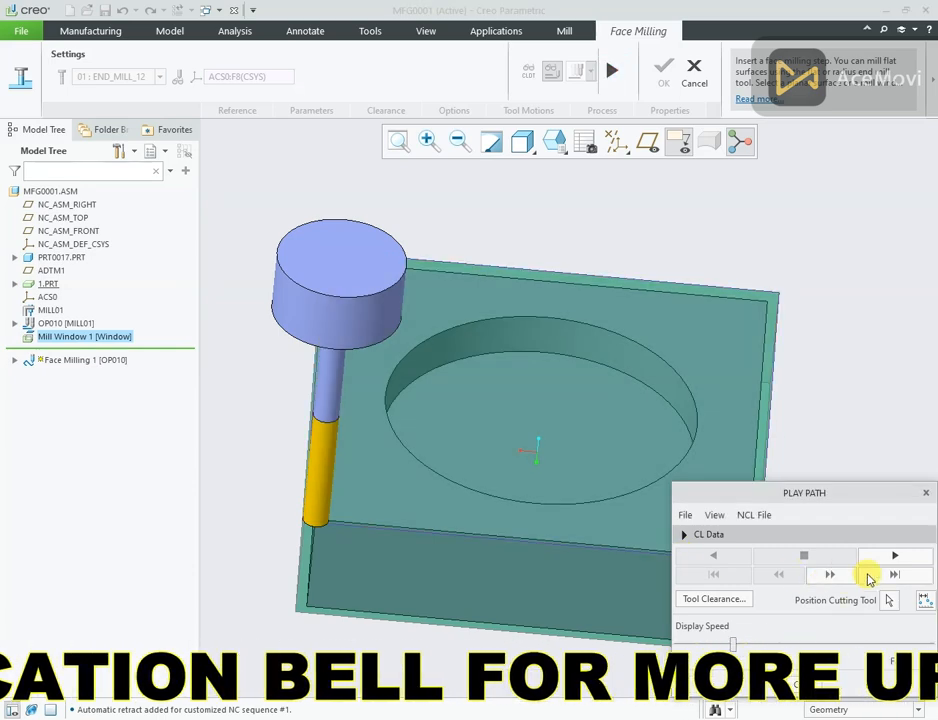
{"action": "left_click", "coordinate": [893, 557]}
{"action": "scroll", "coordinate": [262, 419], "scroll_direction": "up", "scroll_amount": 2}
{"action": "scroll", "coordinate": [358, 427], "scroll_direction": "down", "scroll_amount": 2}
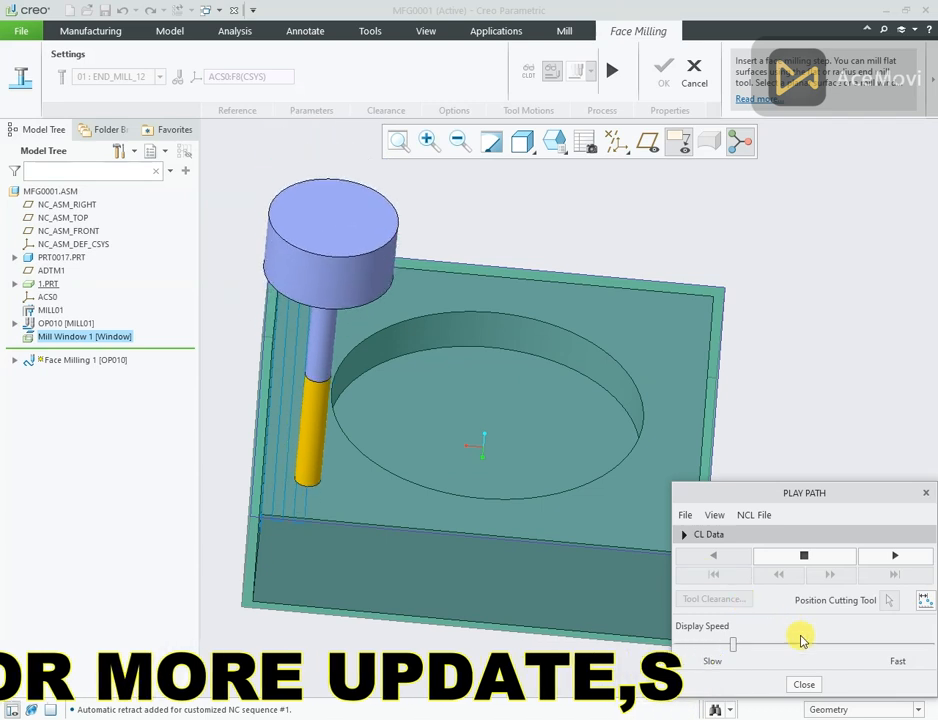
Speed up the tool path playback, watch the remaining passes and close the path player.
{"action": "left_click_drag", "start_coordinate": [748, 649], "coordinate": [780, 648]}
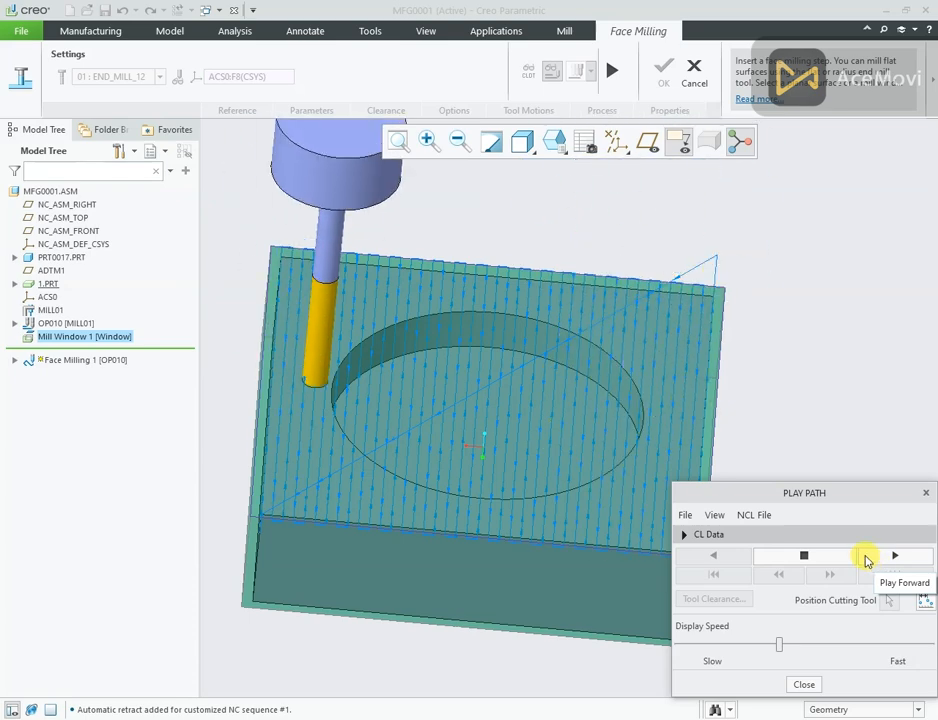
{"action": "left_click_drag", "start_coordinate": [812, 507], "coordinate": [791, 495]}
{"action": "left_click_drag", "start_coordinate": [758, 632], "coordinate": [775, 634]}
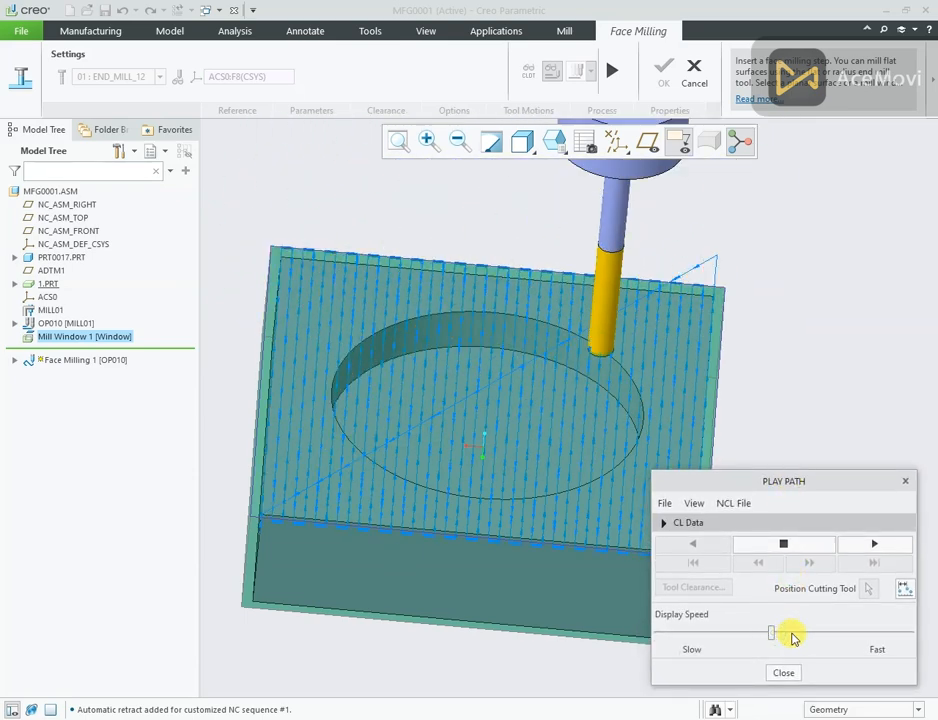
{"action": "left_click", "coordinate": [797, 634]}
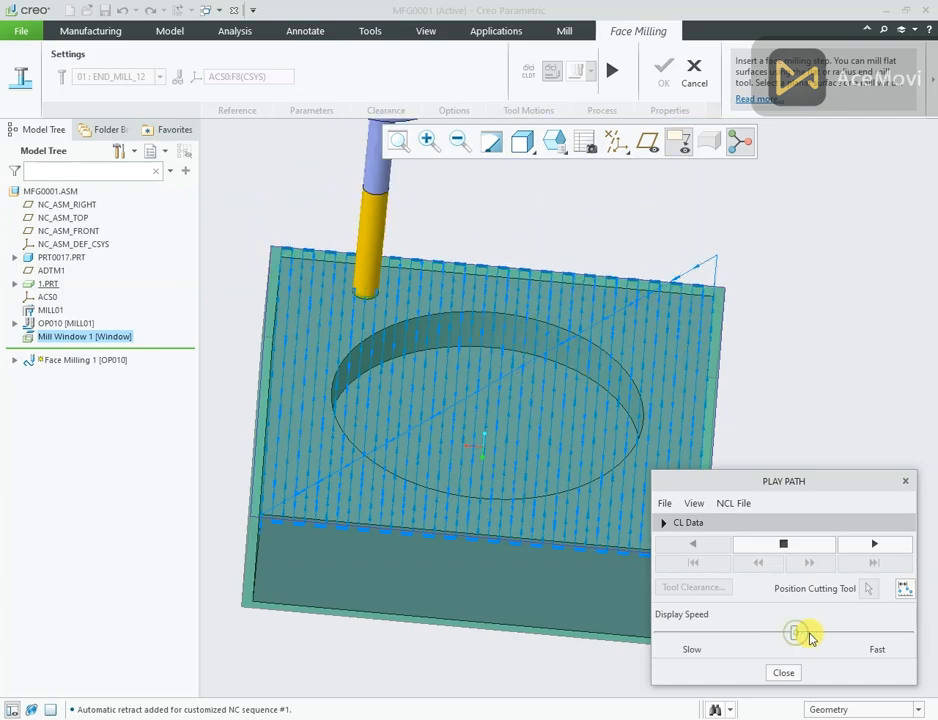
{"action": "left_click", "coordinate": [782, 673]}
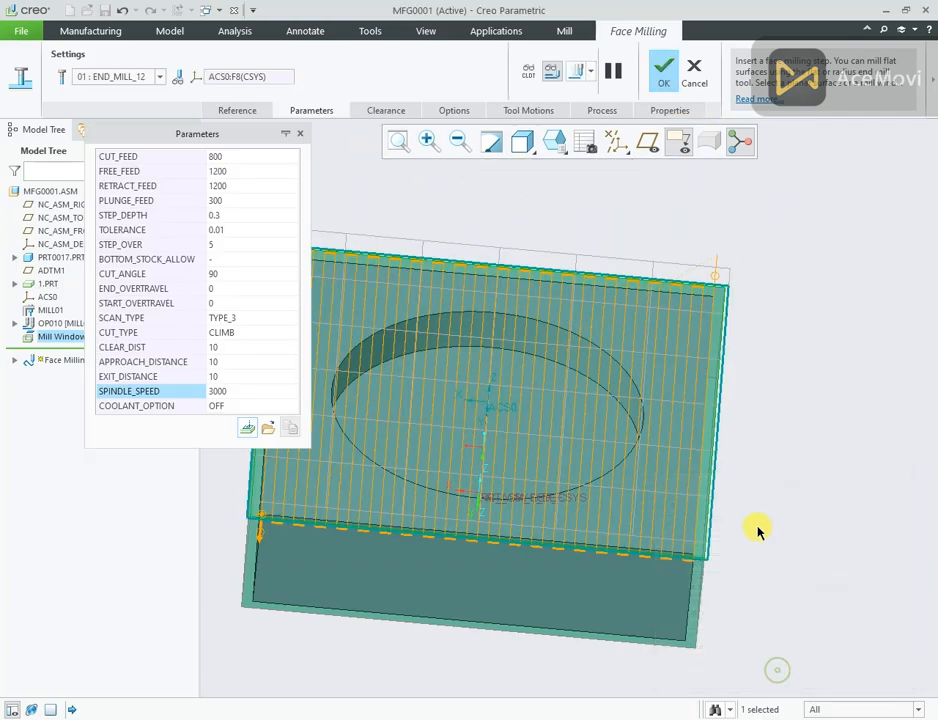
Calculate the machining time, keep the retract clearance settings and complete the face milling step.
{"action": "left_click", "coordinate": [602, 109]}
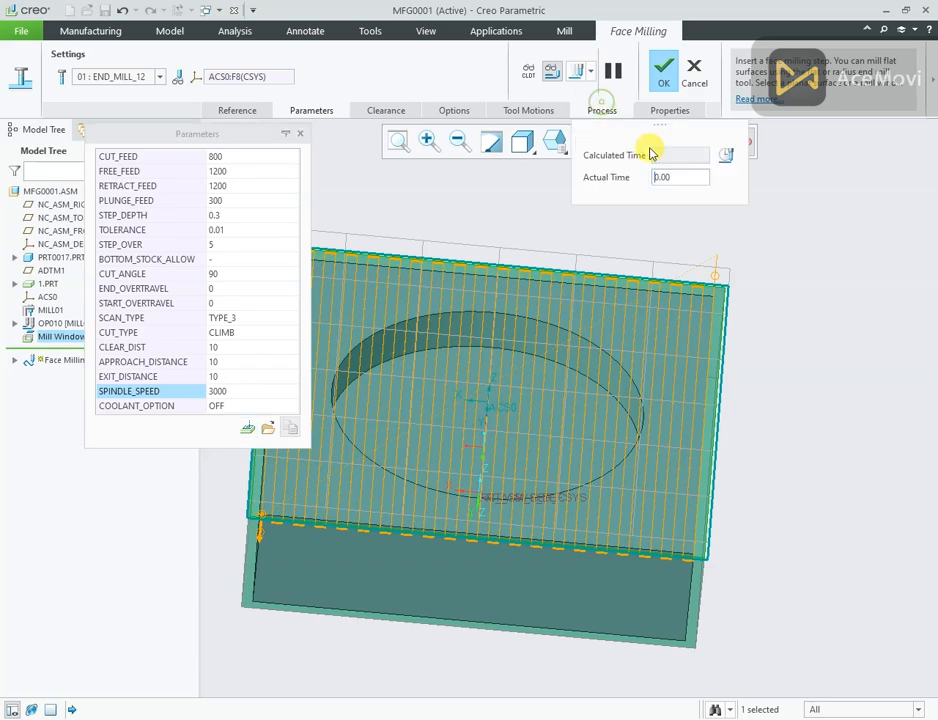
{"action": "left_click", "coordinate": [726, 155]}
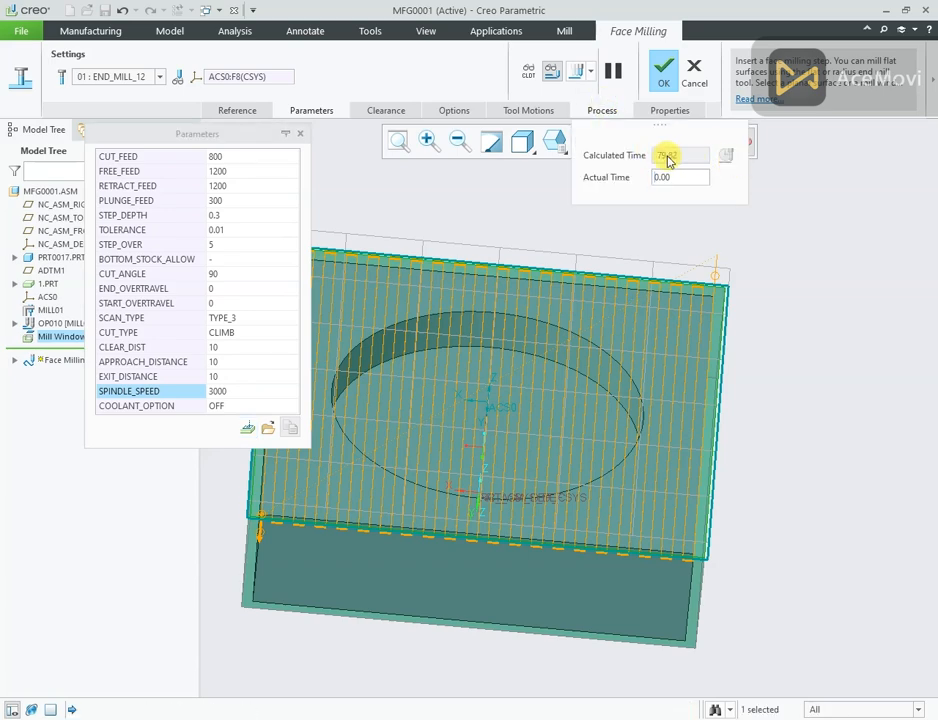
{"action": "left_click", "coordinate": [386, 110]}
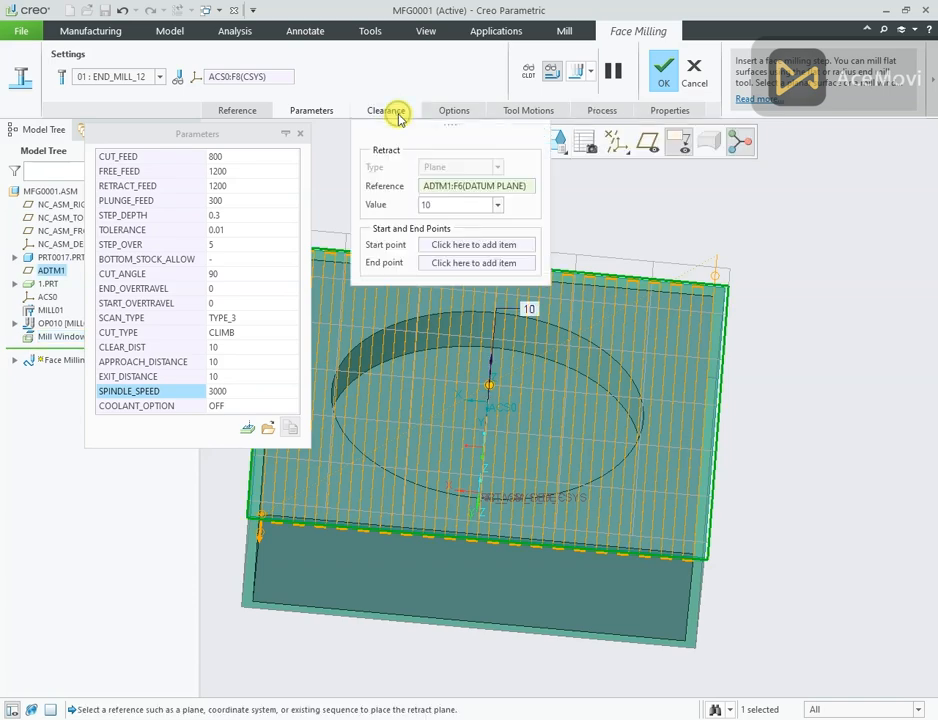
{"action": "left_click", "coordinate": [665, 70]}
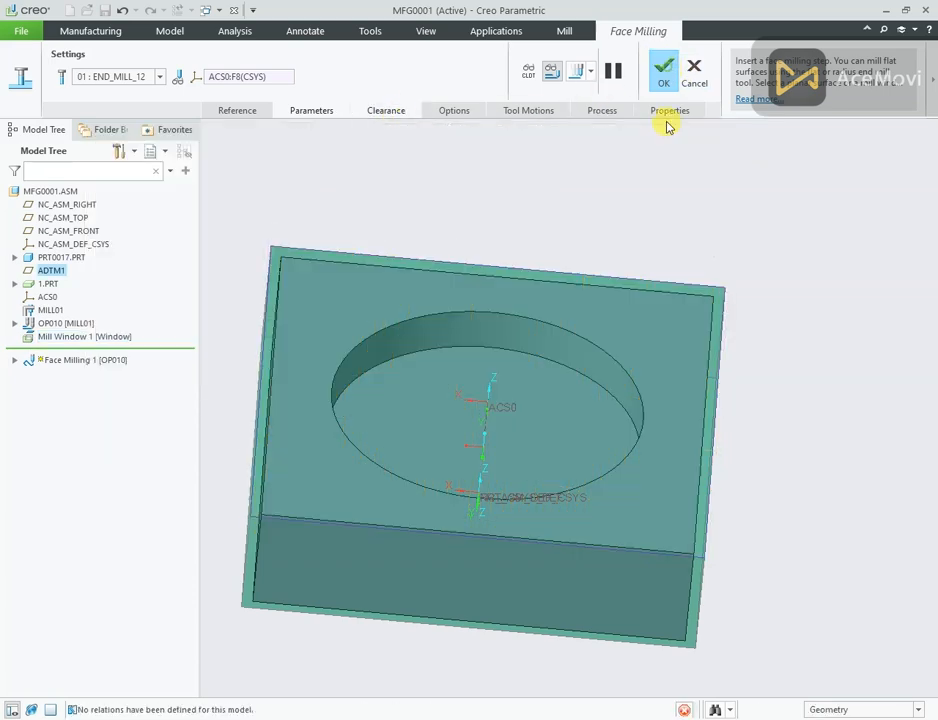
{"action": "key", "text": "ctrl+d"}
{"action": "scroll", "coordinate": [491, 258], "scroll_direction": "up", "scroll_amount": 2}
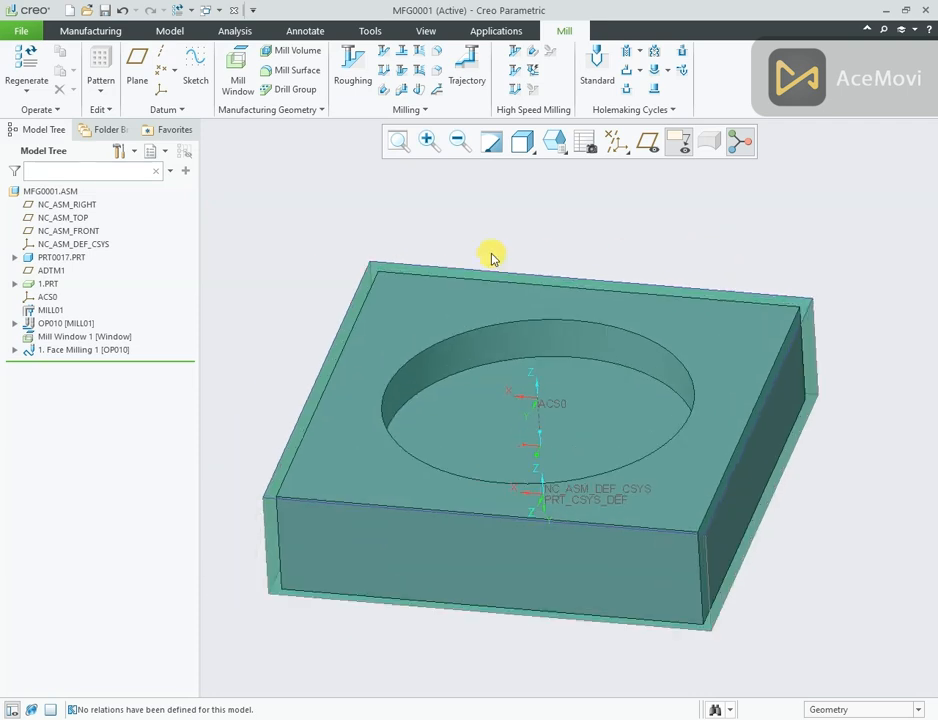
Open the tool path player for the finished Face Milling 1 step and look at the cutter from above.
{"action": "left_click", "coordinate": [54, 352]}
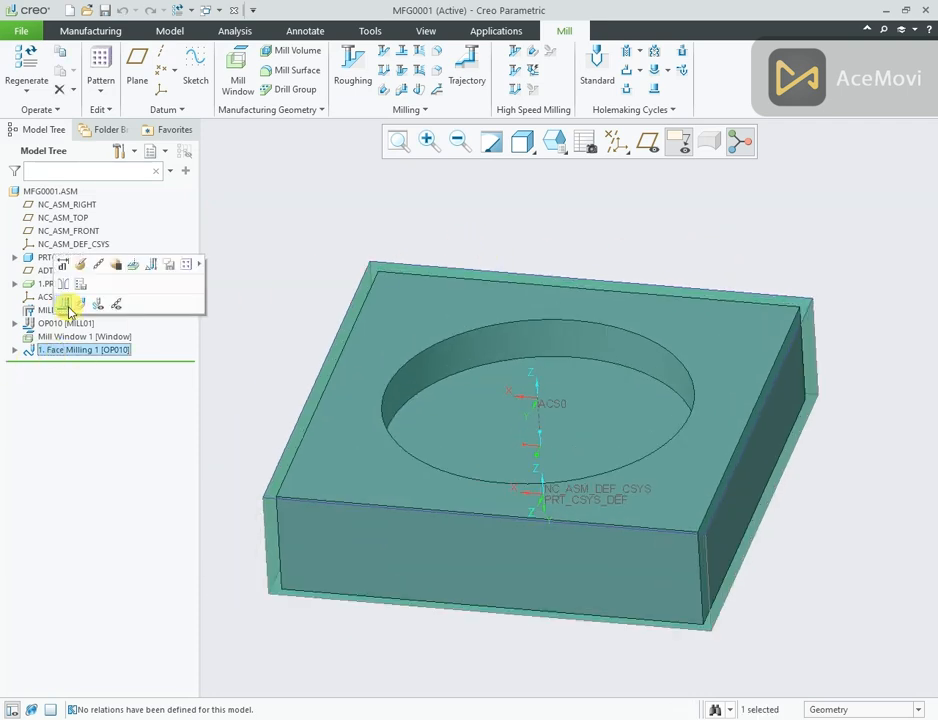
{"action": "left_click", "coordinate": [66, 306]}
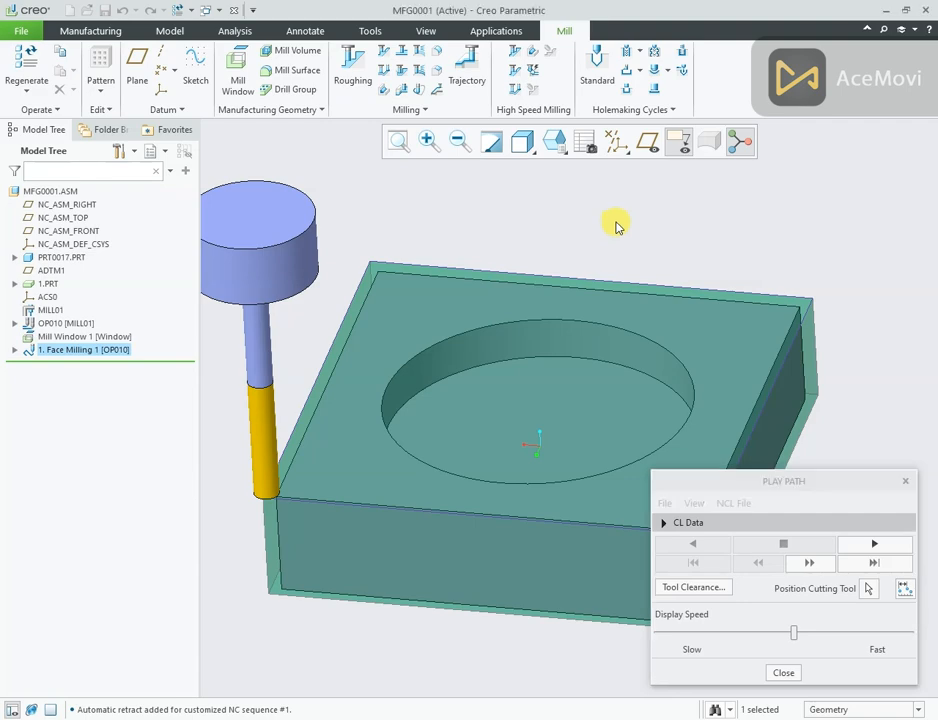
{"action": "middle_click_drag", "start_coordinate": [613, 222], "coordinate": [440, 272]}
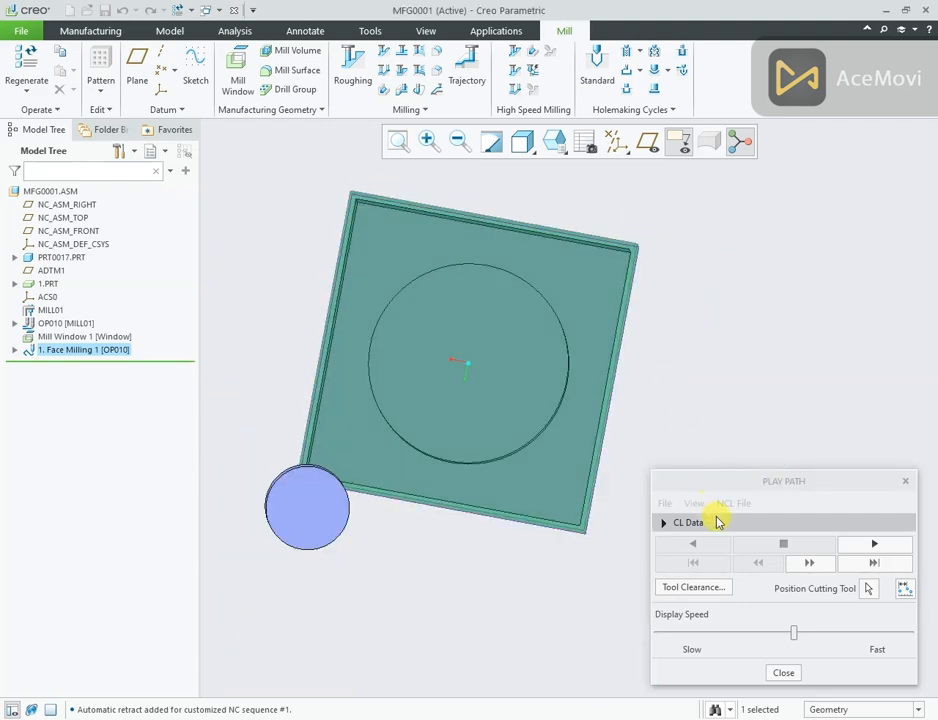
{"action": "left_click", "coordinate": [449, 257]}
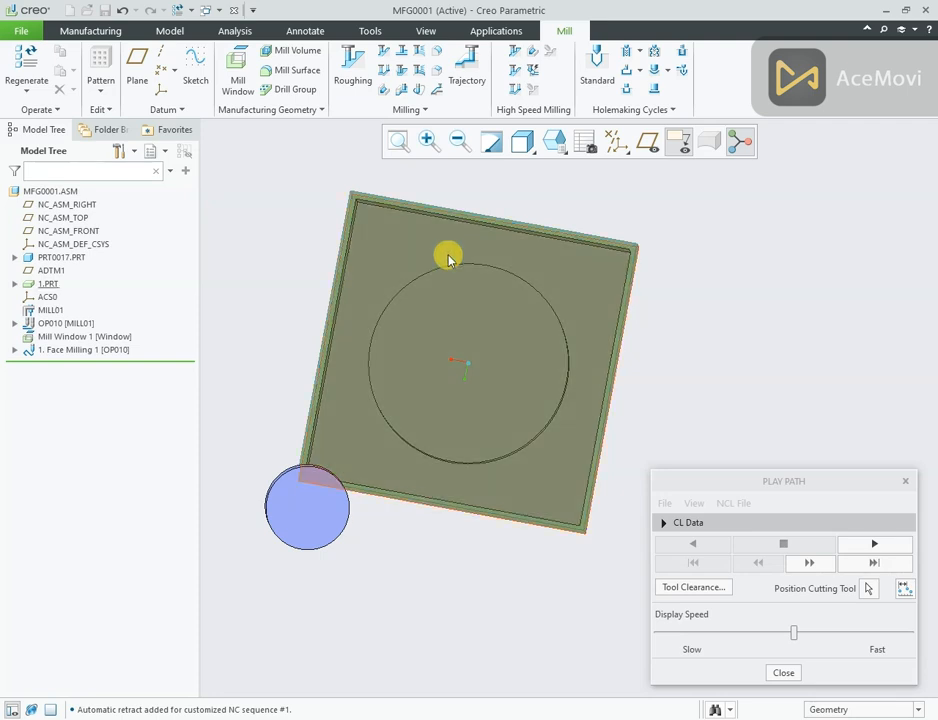
{"action": "key", "text": "v"}
{"action": "left_click", "coordinate": [446, 257]}
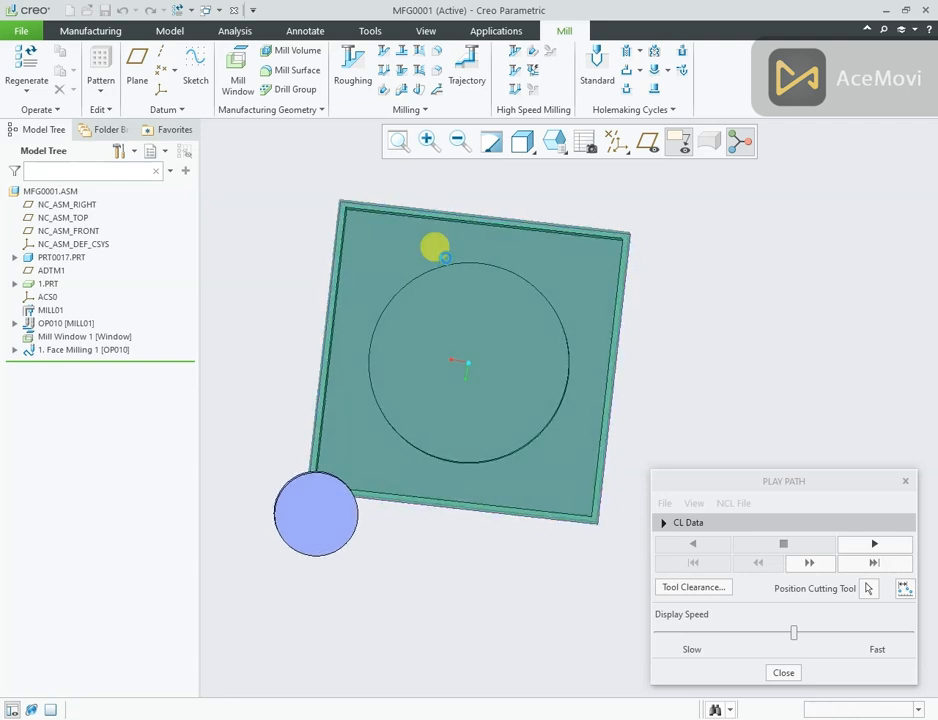
Examine the cutter's start position at the workpiece corner up close, and close the path player.
{"action": "scroll", "coordinate": [348, 561], "scroll_direction": "down", "scroll_amount": 5}
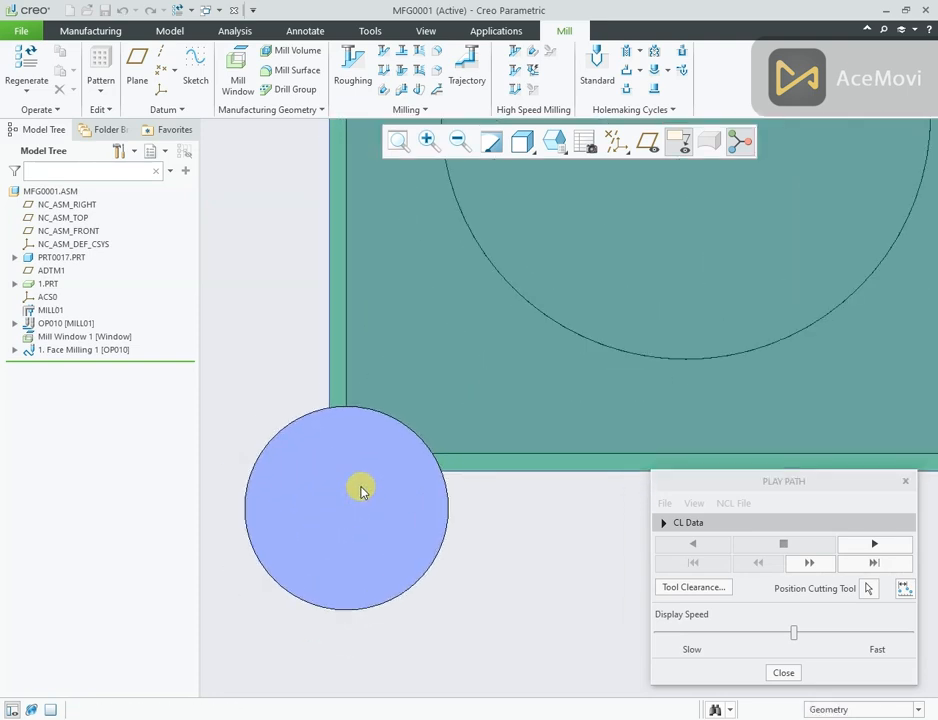
{"action": "mouse_move", "coordinate": [540, 483]}
{"action": "middle_mouse_down"}
{"action": "mouse_move", "coordinate": [532, 431]}
{"action": "mouse_move", "coordinate": [429, 538]}
{"action": "mouse_move", "coordinate": [446, 392]}
{"action": "mouse_move", "coordinate": [454, 396]}
{"action": "middle_mouse_up"}
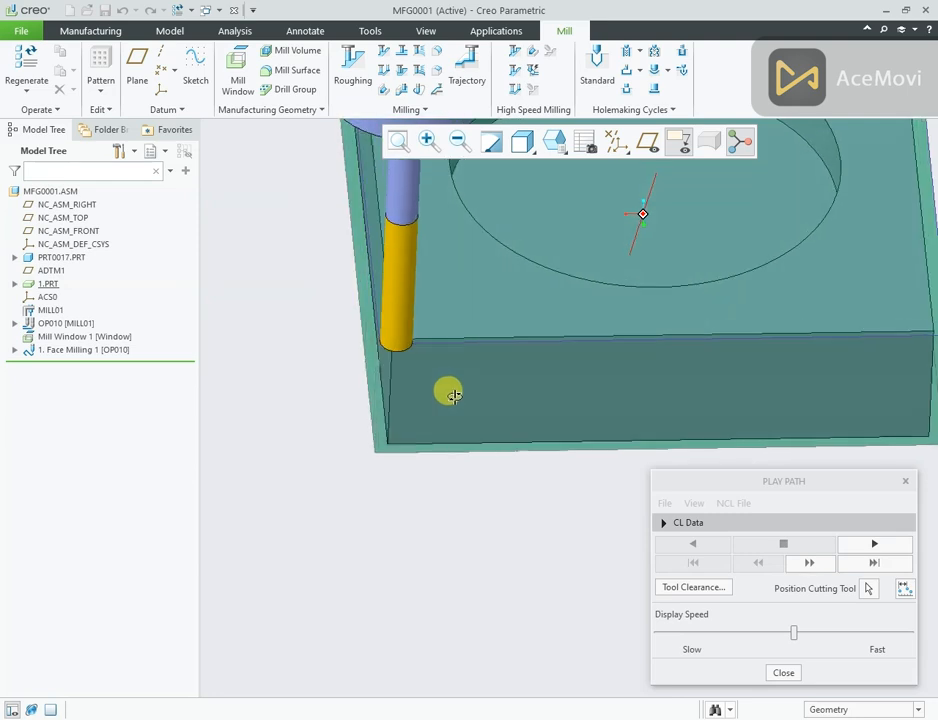
{"action": "scroll", "coordinate": [412, 366], "scroll_direction": "down", "scroll_amount": 4}
{"action": "scroll", "coordinate": [366, 316], "scroll_direction": "down", "scroll_amount": 3}
{"action": "scroll", "coordinate": [332, 449], "scroll_direction": "up", "scroll_amount": 3}
{"action": "scroll", "coordinate": [310, 331], "scroll_direction": "up", "scroll_amount": 3}
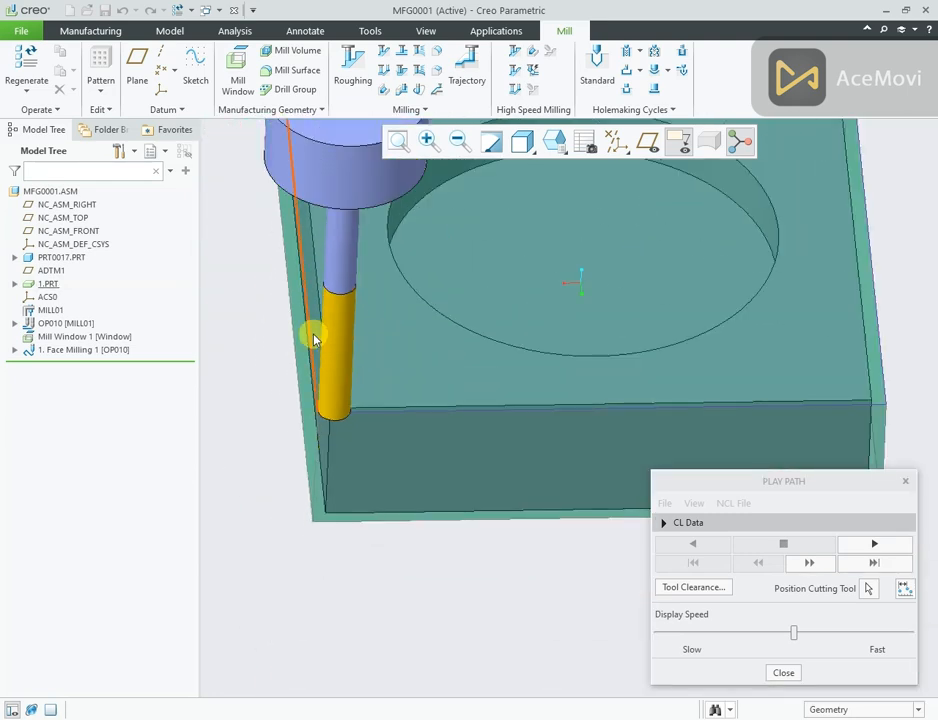
{"action": "scroll", "coordinate": [383, 473], "scroll_direction": "down", "scroll_amount": 3}
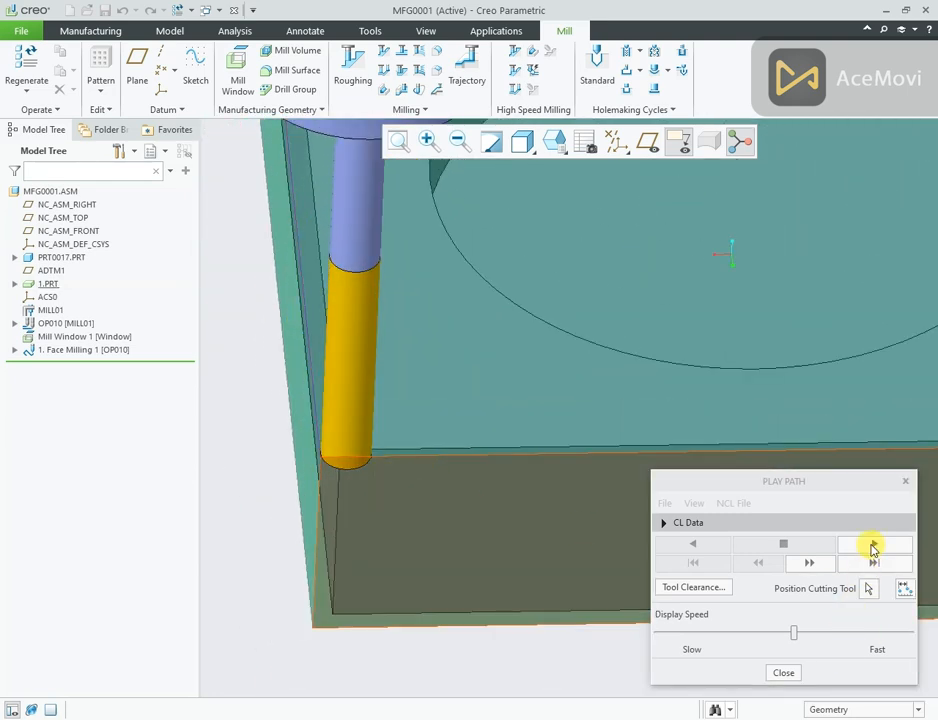
{"action": "left_click", "coordinate": [787, 673]}
{"action": "scroll", "coordinate": [538, 582], "scroll_direction": "up", "scroll_amount": 5}
{"action": "scroll", "coordinate": [549, 538], "scroll_direction": "down", "scroll_amount": 4}
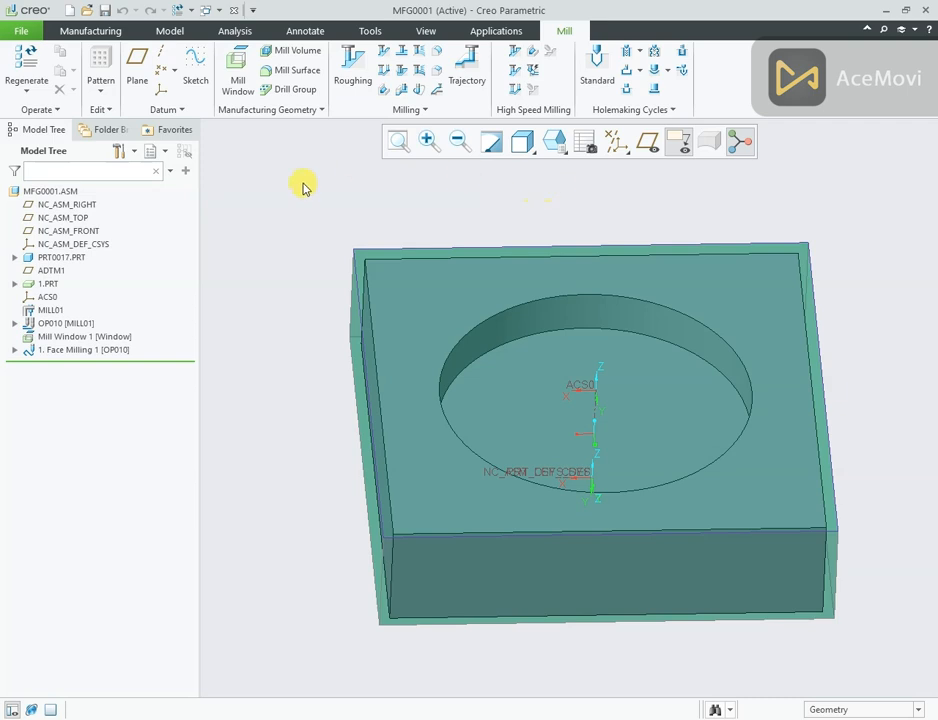
Start a material removal simulation of Face Milling 1, toggle the Follow tool path display and open the simulation player.
{"action": "left_click", "coordinate": [73, 352]}
{"action": "left_click", "coordinate": [100, 303]}
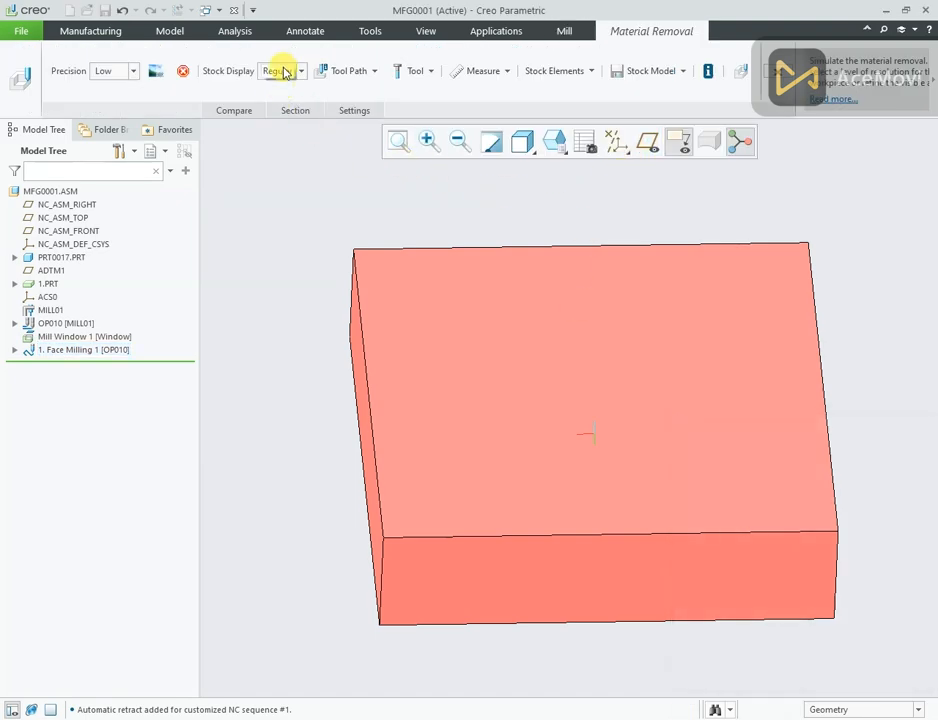
{"action": "left_click", "coordinate": [335, 71]}
{"action": "left_click", "coordinate": [340, 71]}
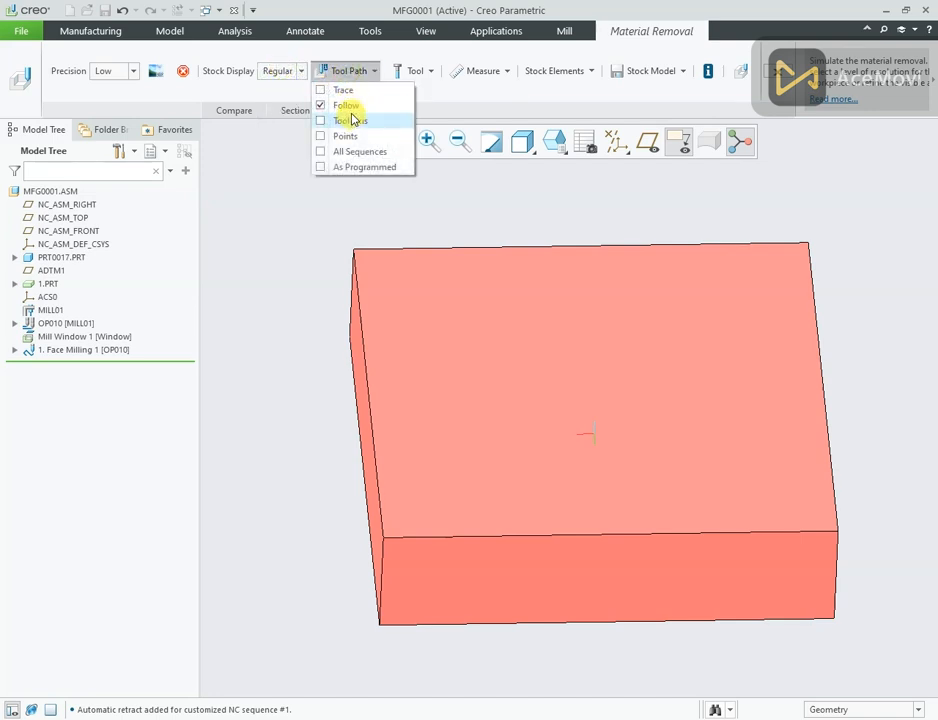
{"action": "left_click", "coordinate": [352, 109]}
{"action": "left_click", "coordinate": [741, 70]}
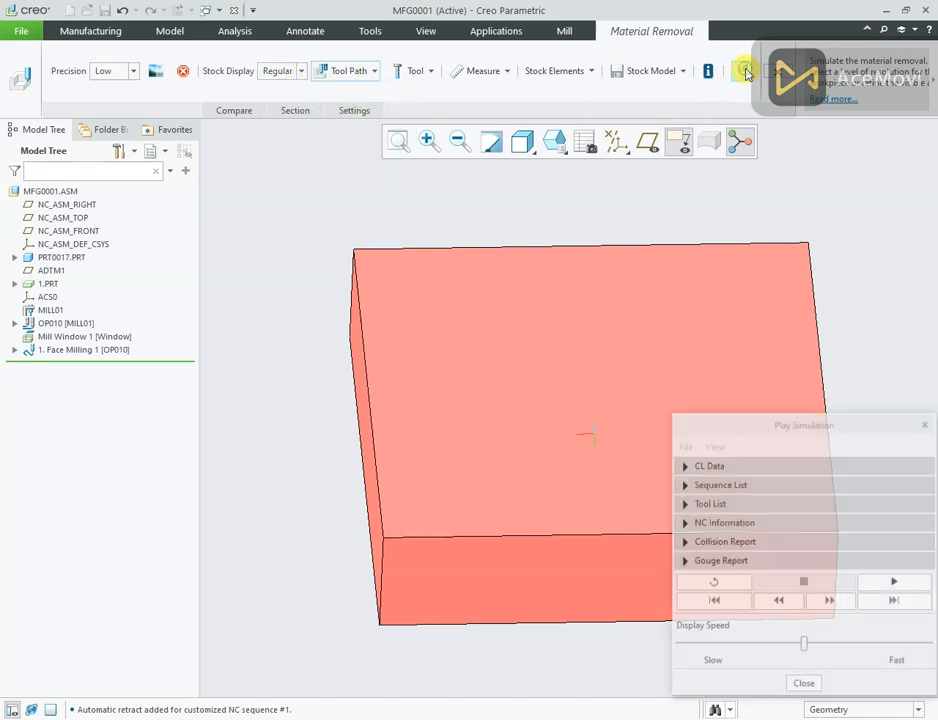
Review the simulation player's display options and play the material removal on the workpiece.
{"action": "left_click_drag", "start_coordinate": [715, 421], "coordinate": [66, 70]}
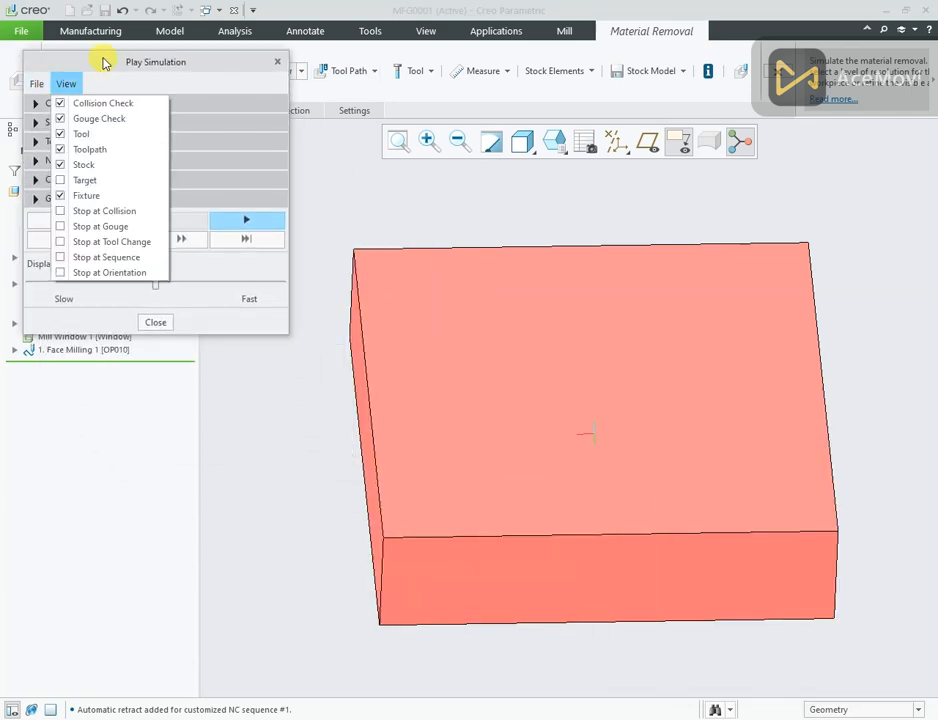
{"action": "left_click", "coordinate": [102, 58]}
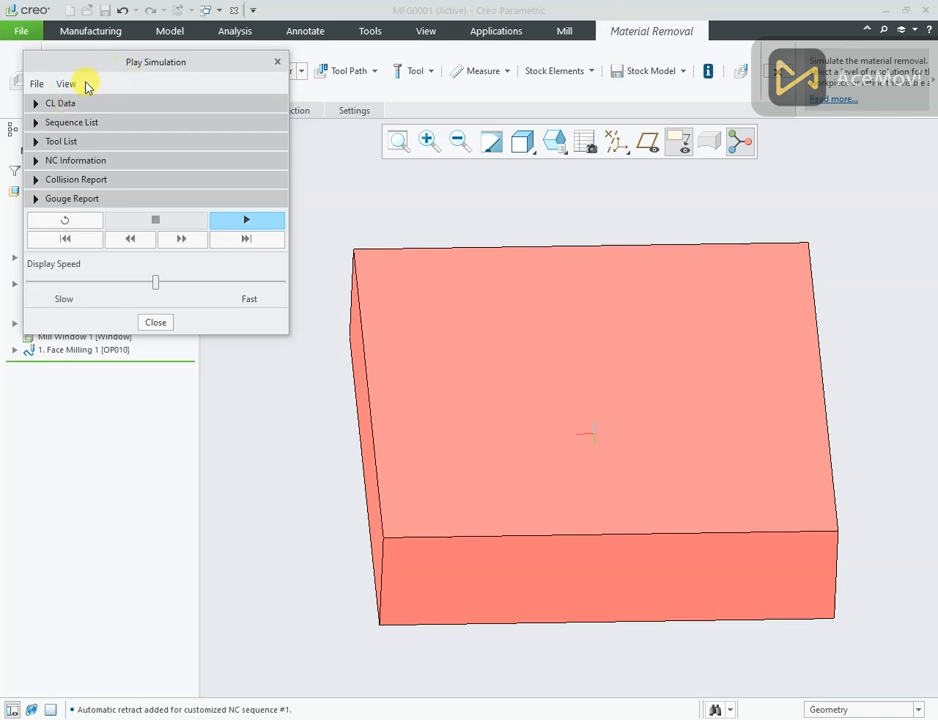
{"action": "left_click", "coordinate": [79, 86]}
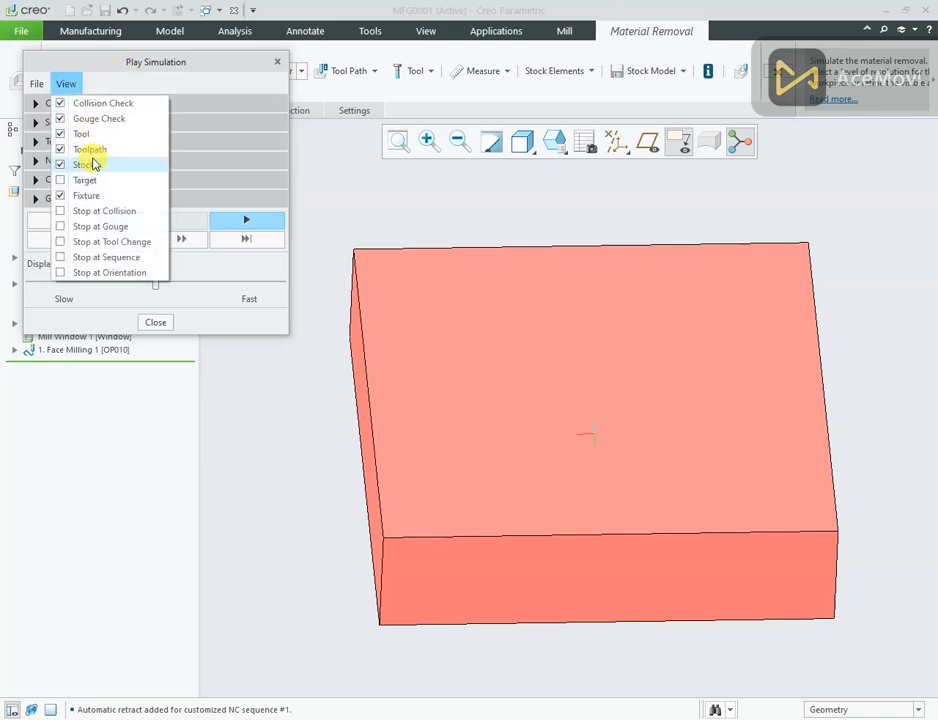
{"action": "left_click", "coordinate": [106, 189]}
{"action": "middle_click_drag", "start_coordinate": [520, 381], "coordinate": [555, 354]}
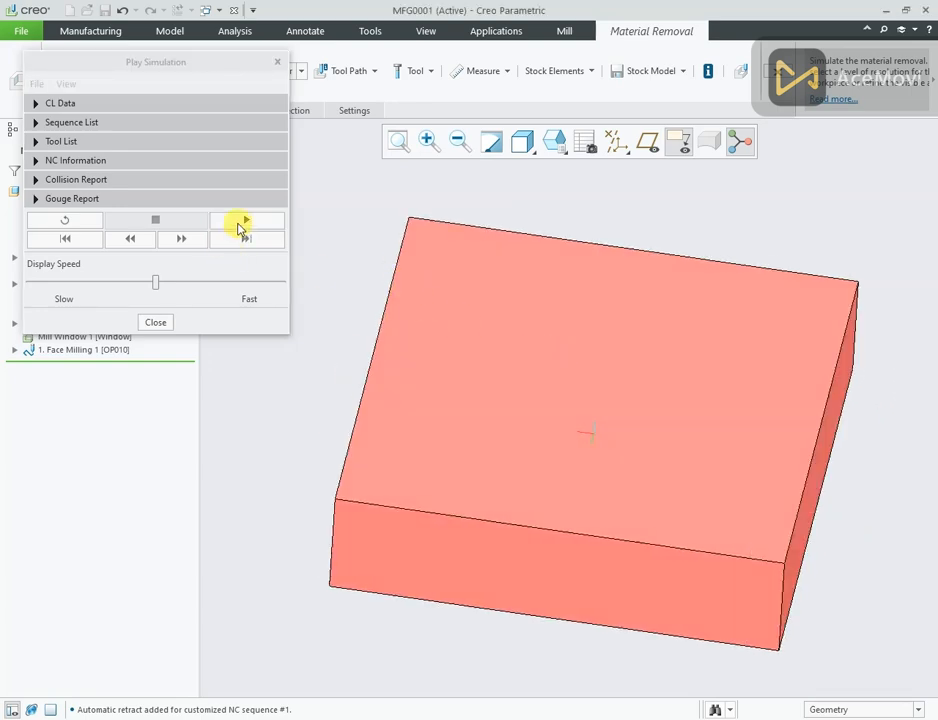
{"action": "left_click", "coordinate": [239, 226]}
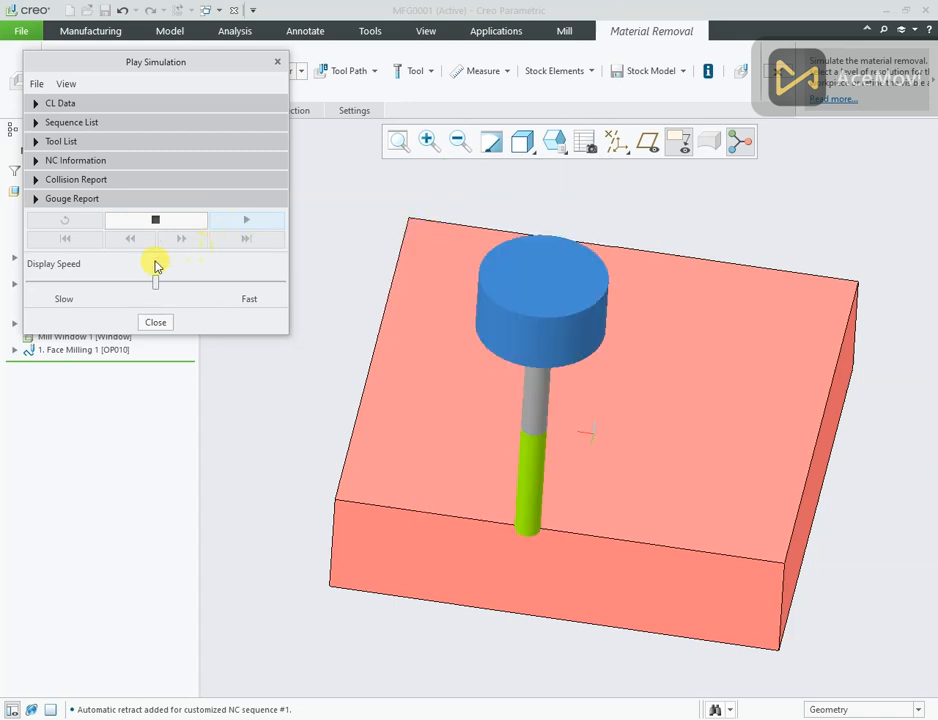
Speed up the material removal playback until it finishes, and close the player and the simulation.
{"action": "left_click_drag", "start_coordinate": [159, 285], "coordinate": [201, 287]}
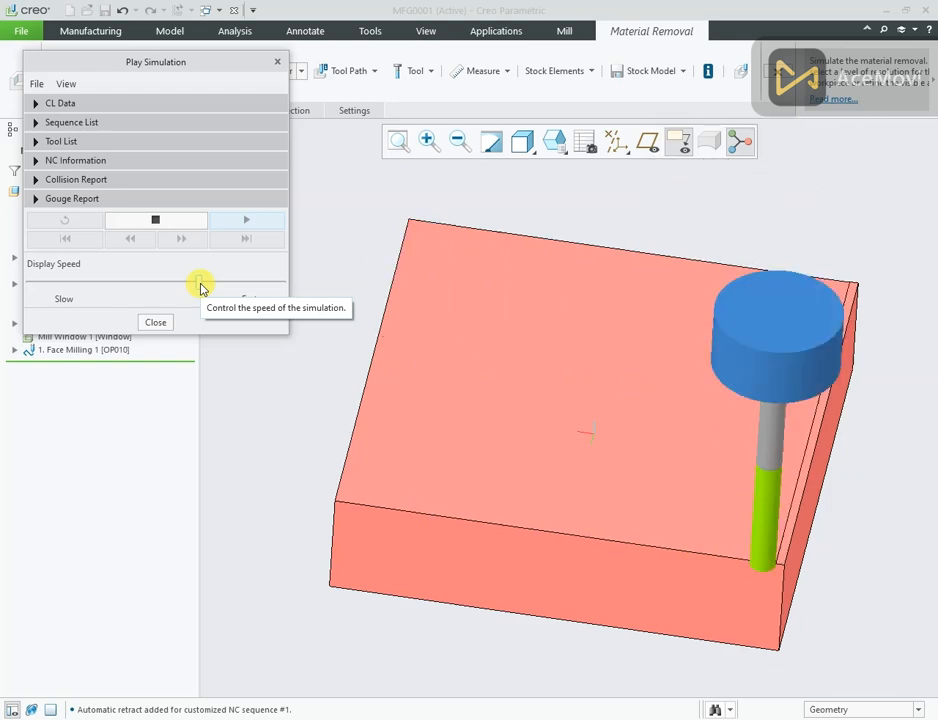
{"action": "left_click_drag", "start_coordinate": [200, 287], "coordinate": [238, 291]}
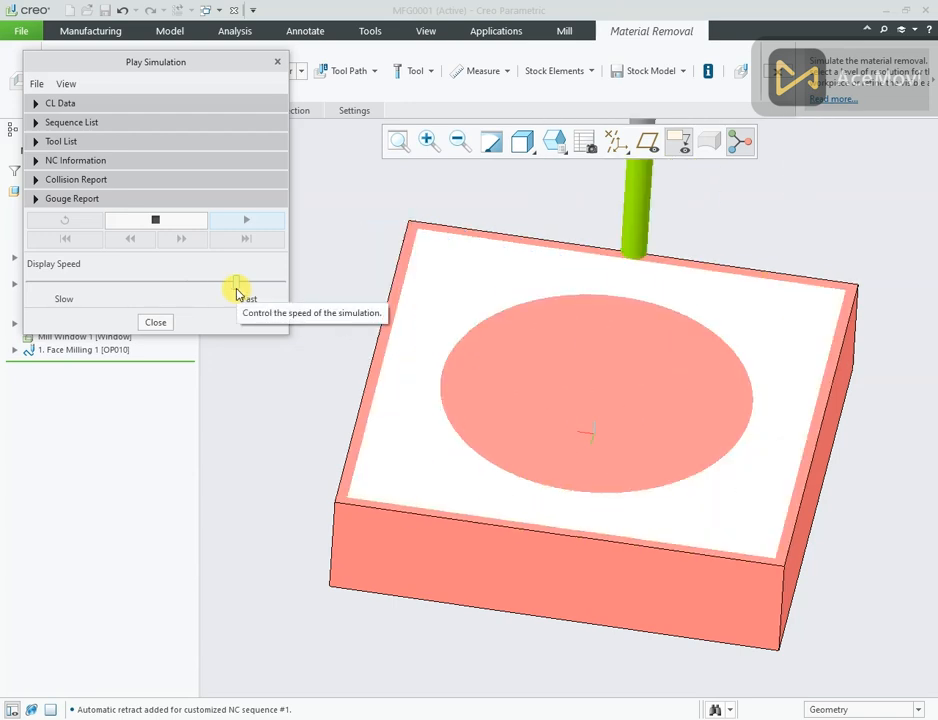
{"action": "middle_click_drag", "start_coordinate": [322, 300], "coordinate": [437, 330]}
{"action": "left_click", "coordinate": [155, 322]}
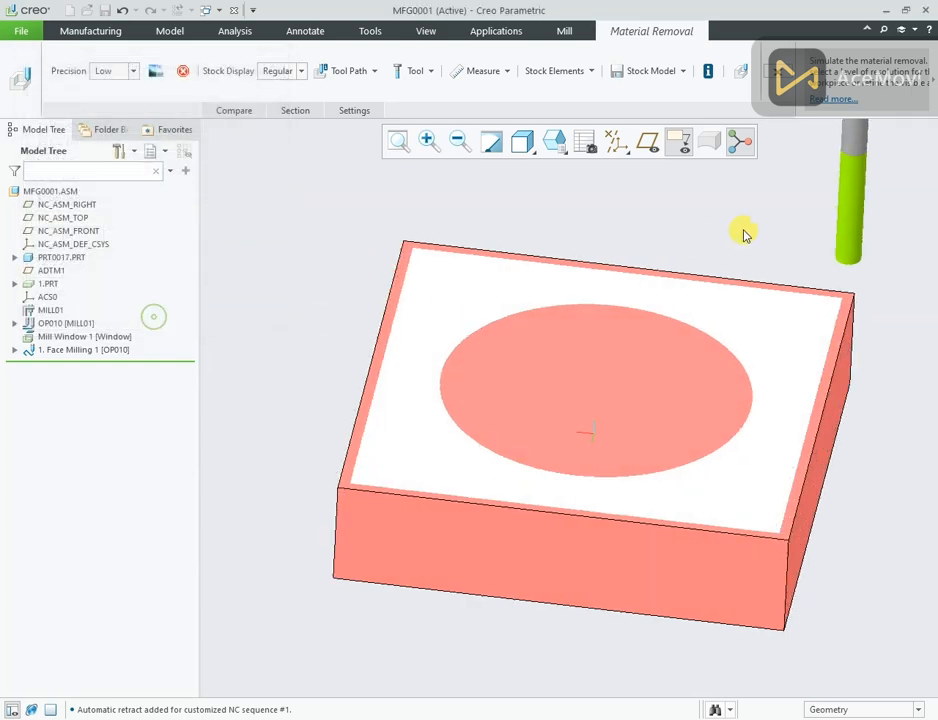
{"action": "left_click", "coordinate": [768, 67]}
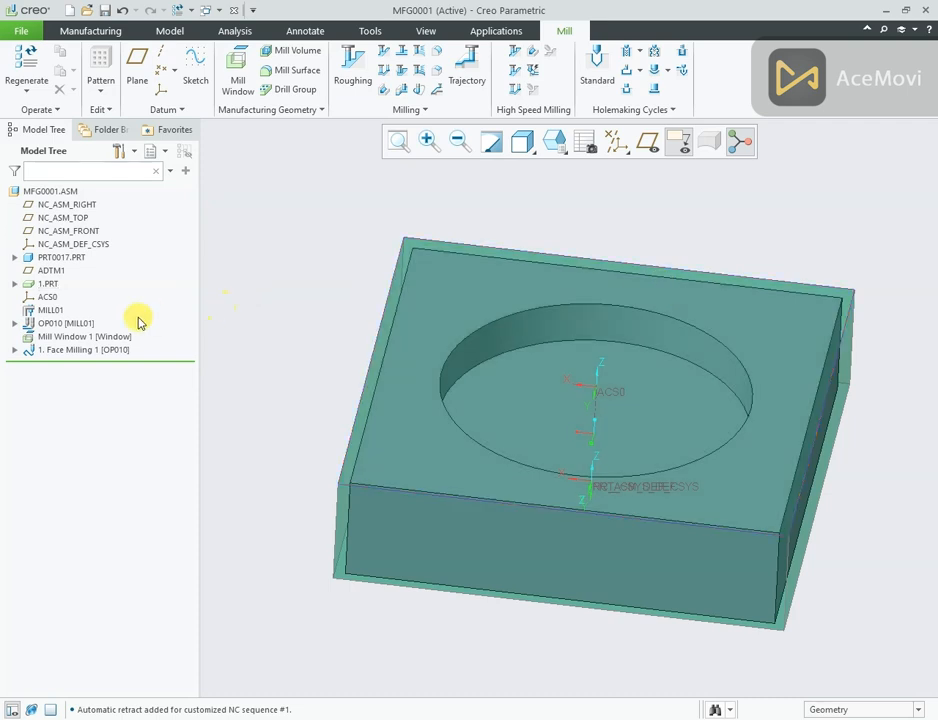
Redefine Mill Window 1 so that the tool machines on the window contour.
{"action": "left_click", "coordinate": [61, 339]}
{"action": "left_click", "coordinate": [68, 254]}
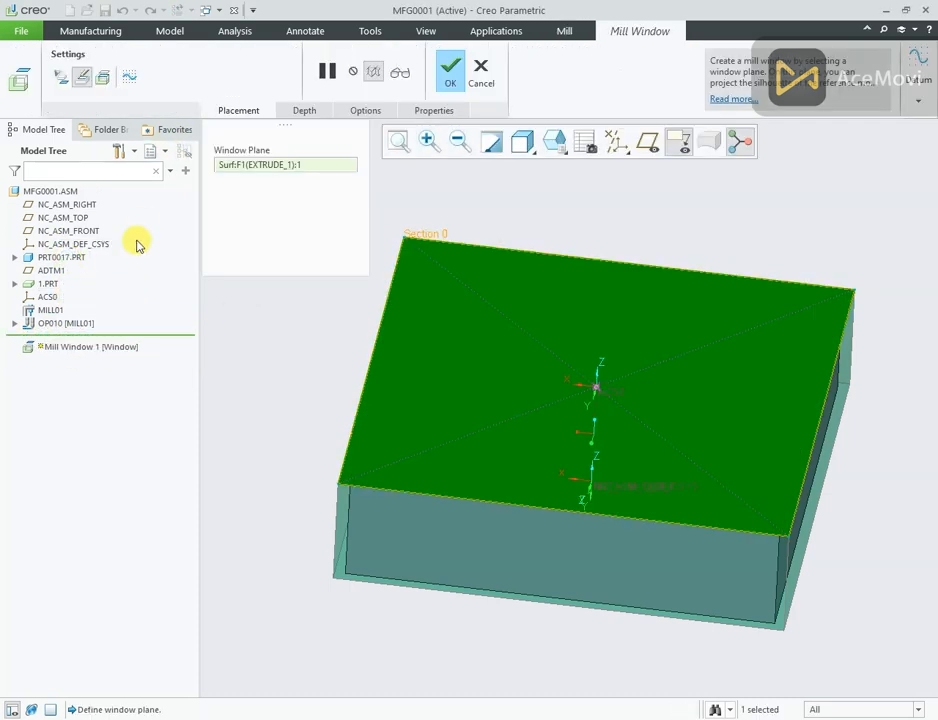
{"action": "left_click", "coordinate": [365, 112]}
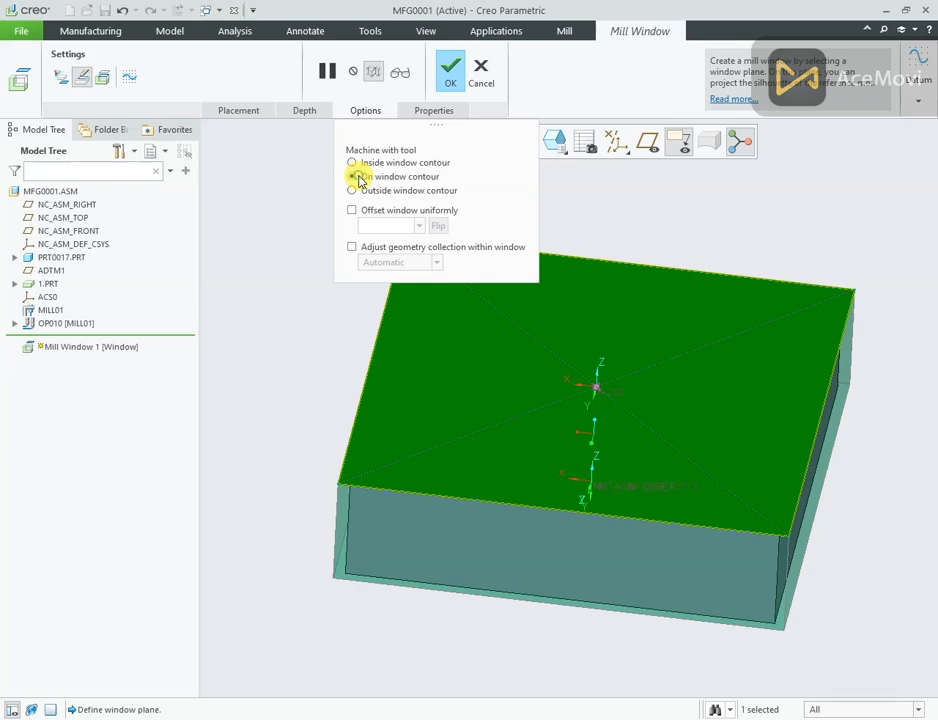
{"action": "left_click", "coordinate": [450, 78]}
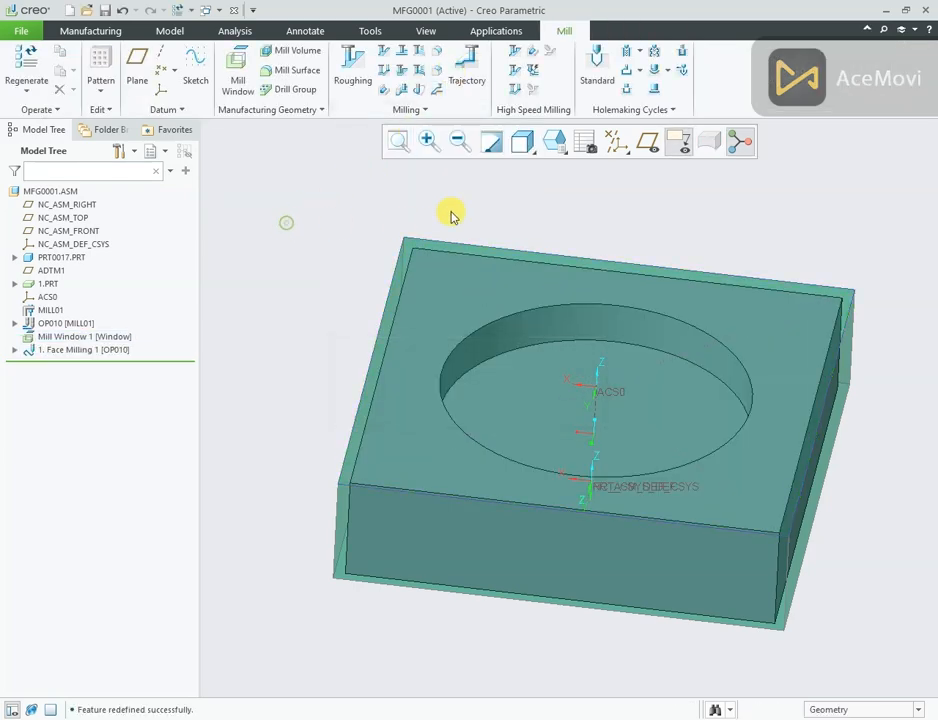
Open the path player for Face Milling 1 and play its tool path over the workpiece.
{"action": "left_click", "coordinate": [80, 349]}
{"action": "left_click", "coordinate": [120, 301]}
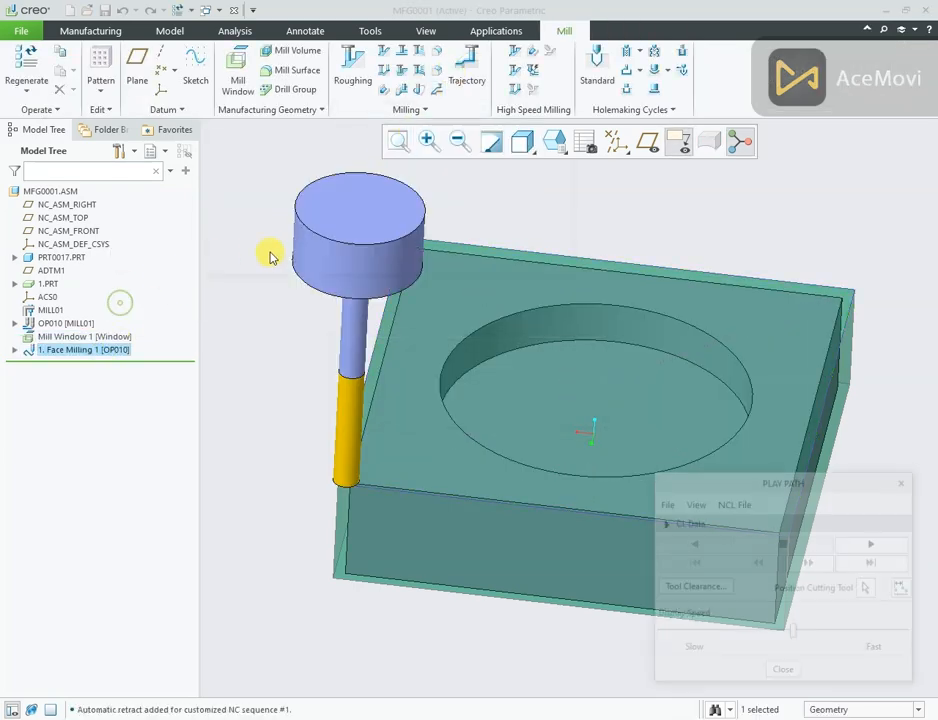
{"action": "middle_click_drag", "start_coordinate": [337, 457], "coordinate": [251, 486]}
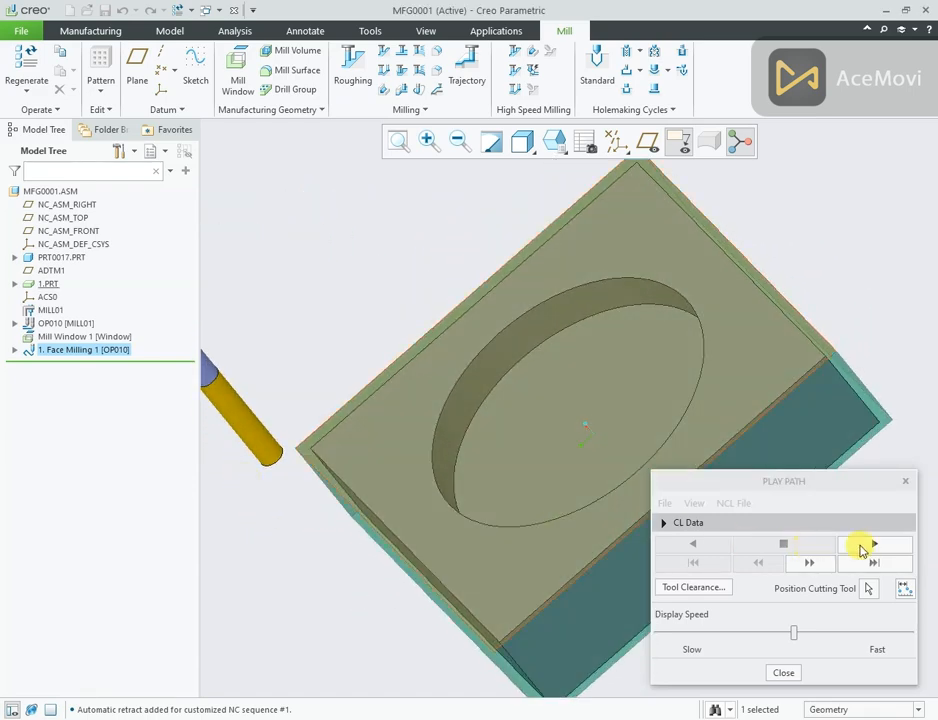
{"action": "left_click", "coordinate": [862, 543]}
{"action": "middle_click_drag", "start_coordinate": [530, 490], "coordinate": [628, 513]}
{"action": "scroll", "coordinate": [346, 483], "scroll_direction": "down", "scroll_amount": 3}
{"action": "scroll", "coordinate": [371, 521], "scroll_direction": "up", "scroll_amount": 3}
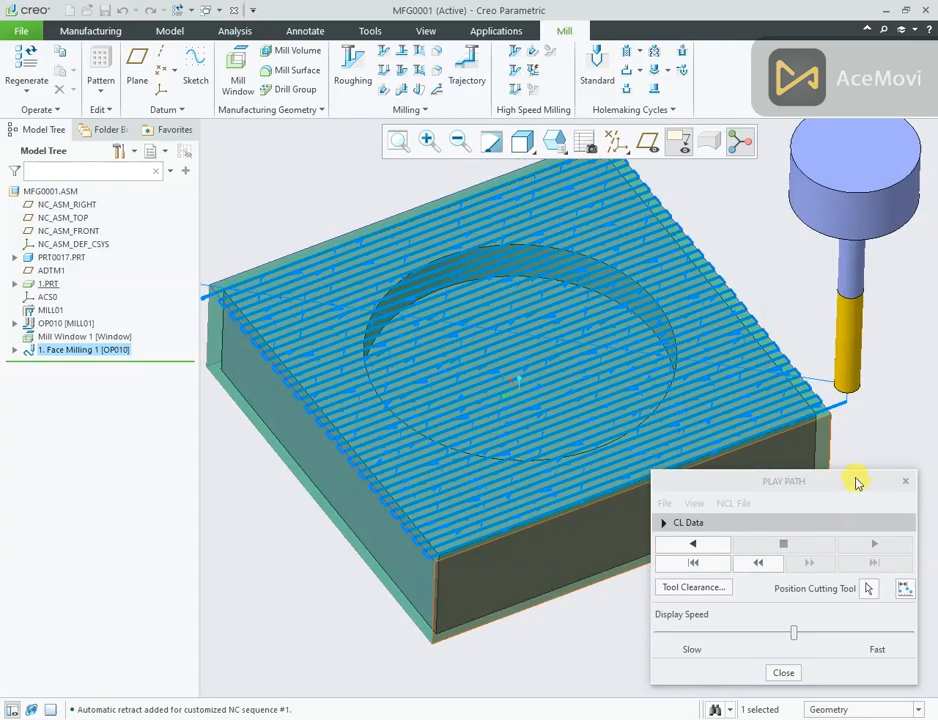
Move the path player aside and position the cutting tool on the tool path near the workpiece's corner.
{"action": "left_click_drag", "start_coordinate": [857, 483], "coordinate": [782, 458]}
{"action": "left_click", "coordinate": [794, 566]}
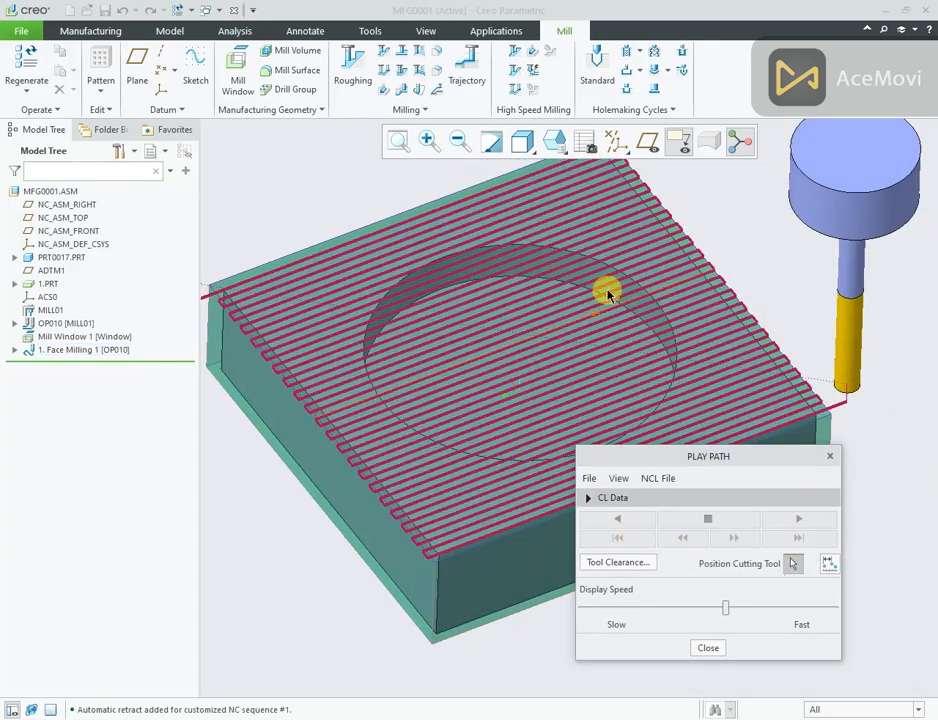
{"action": "scroll", "coordinate": [607, 293], "scroll_direction": "up", "scroll_amount": 5}
{"action": "scroll", "coordinate": [632, 274], "scroll_direction": "down", "scroll_amount": 8}
{"action": "scroll", "coordinate": [533, 368], "scroll_direction": "up", "scroll_amount": 6}
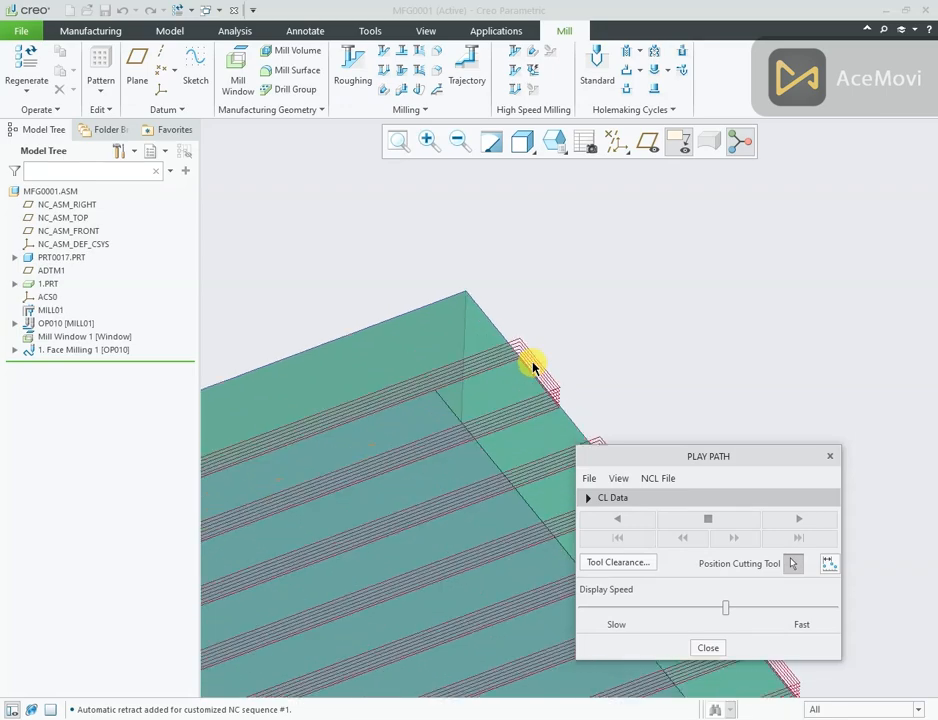
{"action": "scroll", "coordinate": [533, 366], "scroll_direction": "up", "scroll_amount": 2}
{"action": "left_click", "coordinate": [529, 376]}
Examine the cutter position and the path passes at the workpiece's edges, and close the path player.
{"action": "scroll", "coordinate": [525, 343], "scroll_direction": "down", "scroll_amount": 6}
{"action": "middle_click_drag", "start_coordinate": [560, 350], "coordinate": [743, 392]}
{"action": "scroll", "coordinate": [693, 360], "scroll_direction": "down", "scroll_amount": 5}
{"action": "scroll", "coordinate": [685, 377], "scroll_direction": "up", "scroll_amount": 6}
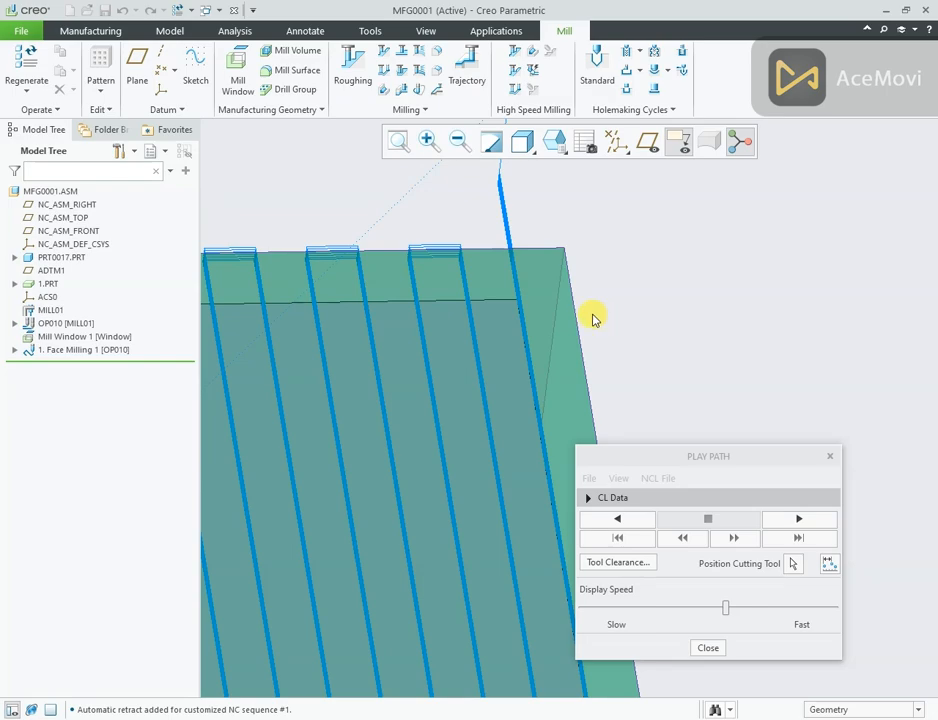
{"action": "scroll", "coordinate": [602, 323], "scroll_direction": "down", "scroll_amount": 2}
{"action": "middle_click_drag", "start_coordinate": [598, 322], "coordinate": [470, 380]}
{"action": "scroll", "coordinate": [633, 297], "scroll_direction": "down", "scroll_amount": 1}
{"action": "scroll", "coordinate": [633, 297], "scroll_direction": "down", "scroll_amount": 3}
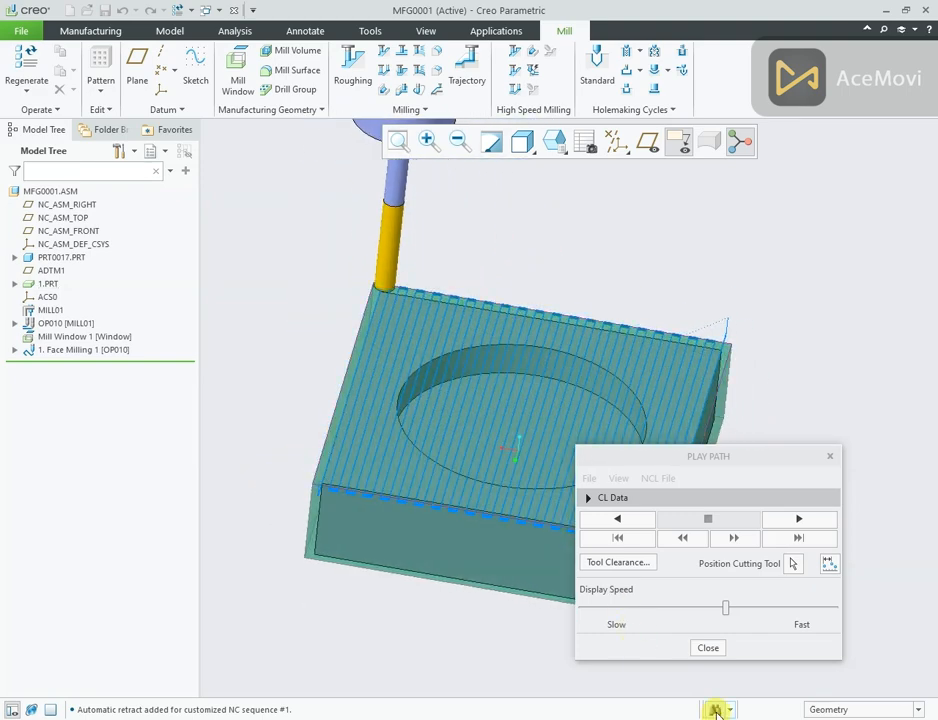
{"action": "left_click", "coordinate": [709, 648]}
{"action": "middle_click_drag", "start_coordinate": [709, 648], "coordinate": [400, 280]}
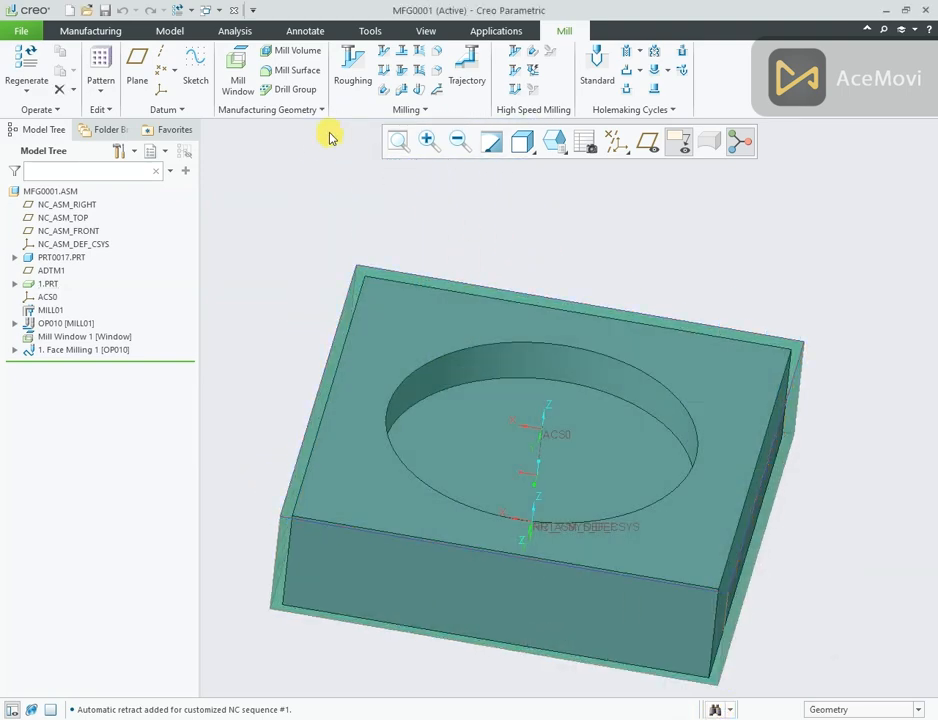
Start a constructed material removal cut for Face Milling 1 as a solid Extrude.
{"action": "left_click", "coordinate": [305, 112]}
{"action": "left_click", "coordinate": [303, 128]}
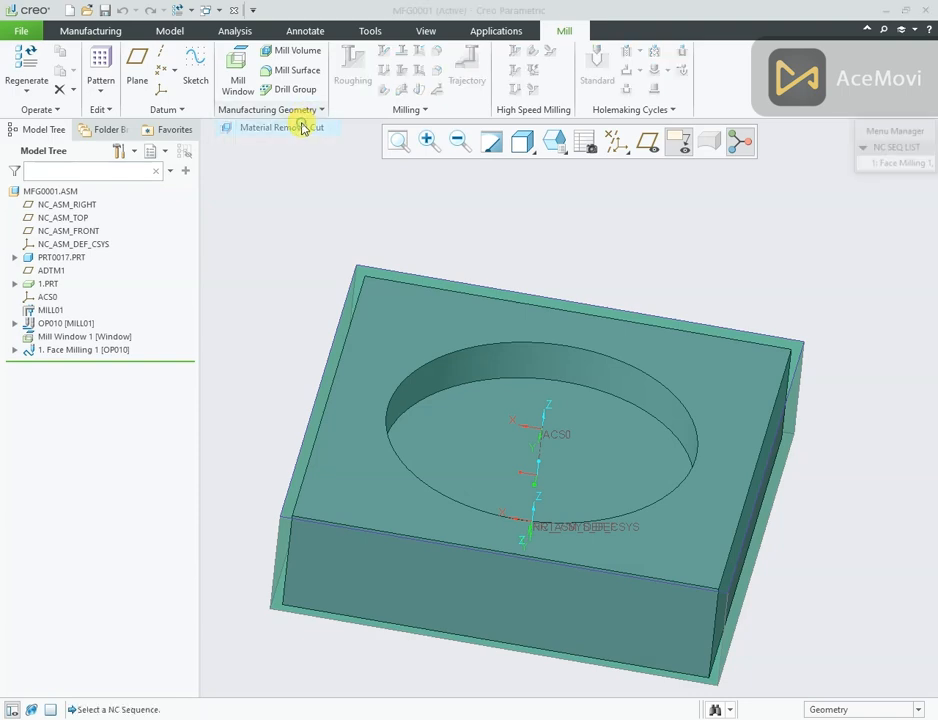
{"action": "left_click", "coordinate": [893, 169]}
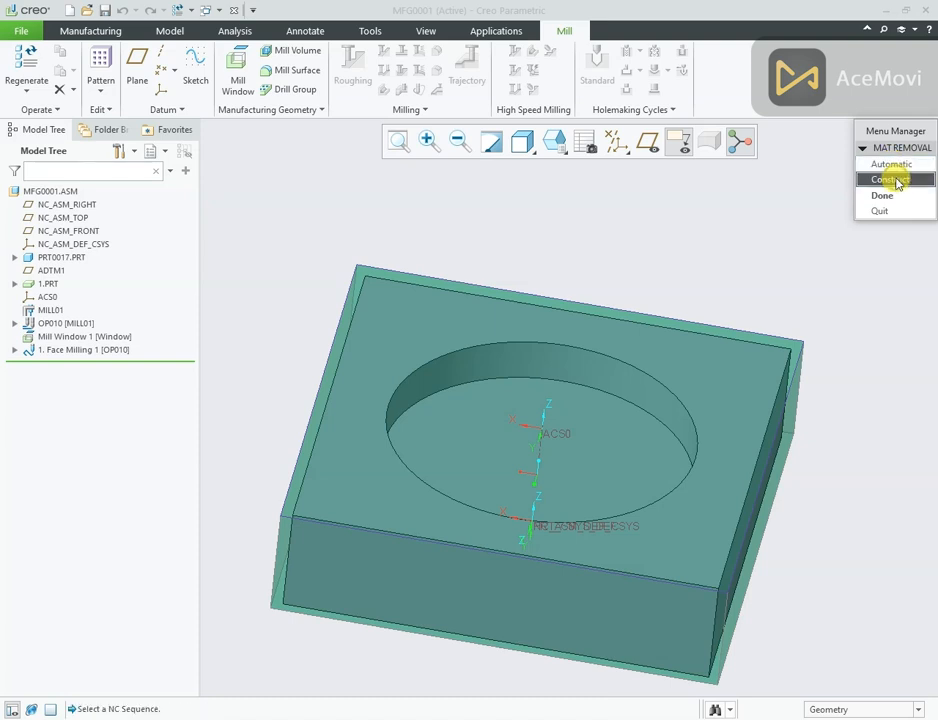
{"action": "left_click", "coordinate": [884, 196]}
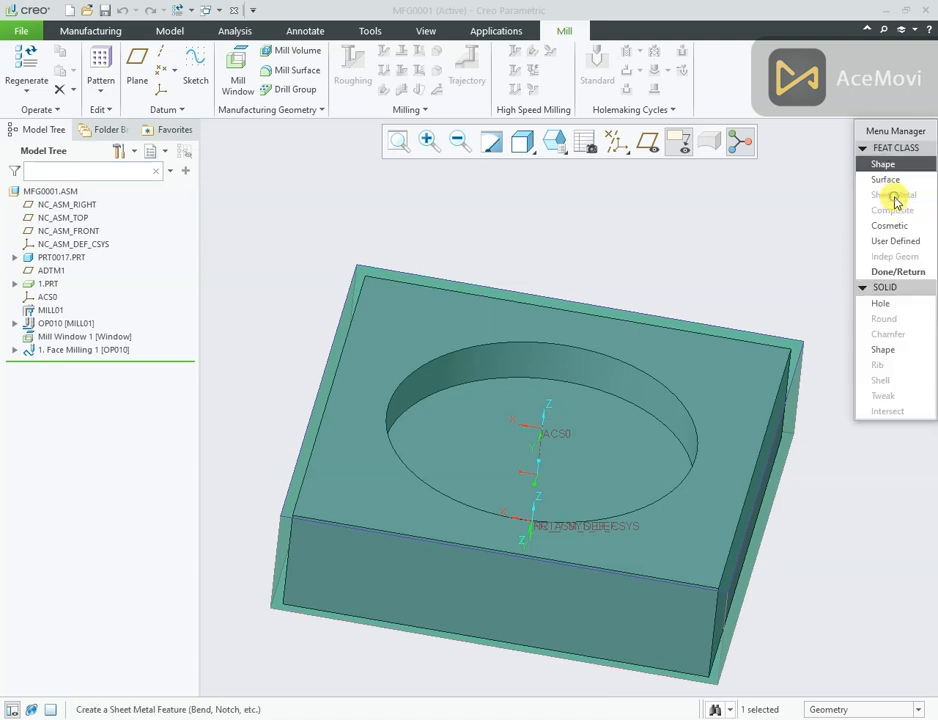
{"action": "left_click", "coordinate": [885, 352]}
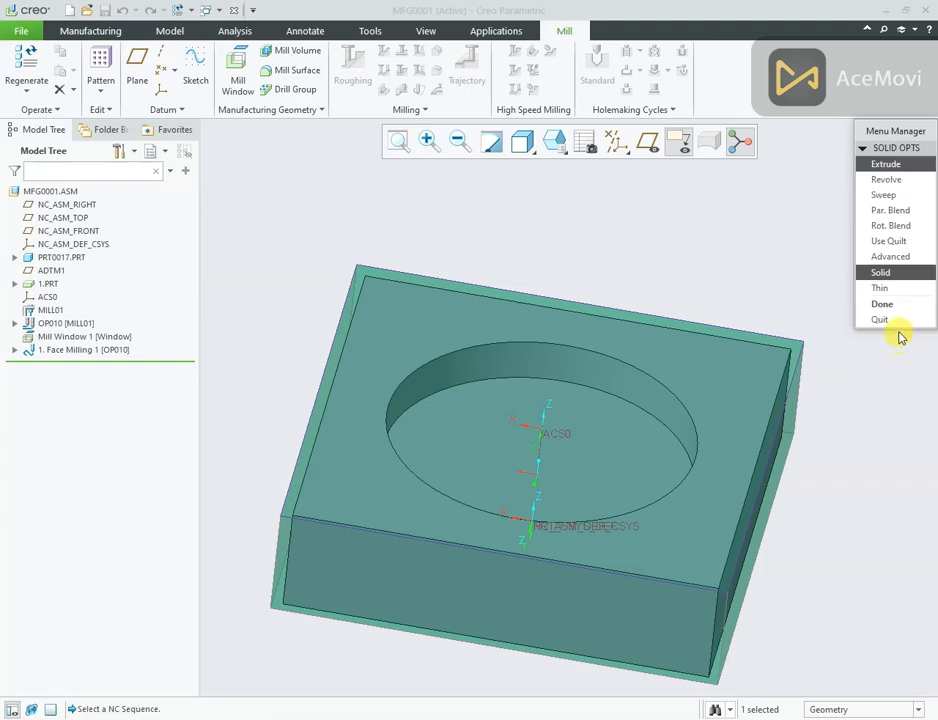
{"action": "left_click", "coordinate": [896, 303]}
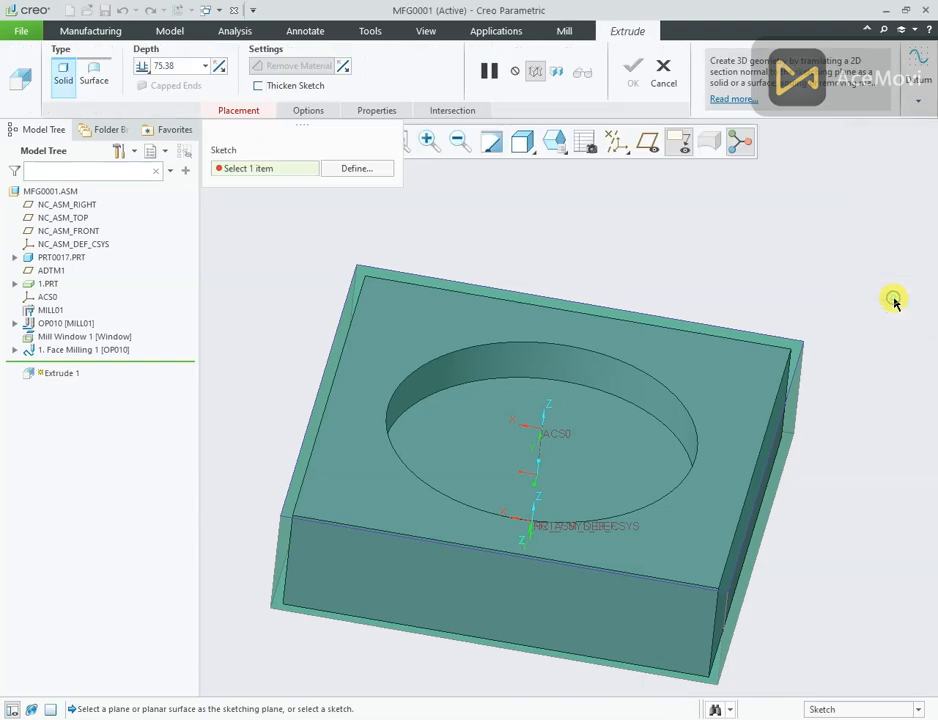
Sketch the cut's section on the workpiece's top face by projecting its outer edges, and finish the sketch.
{"action": "left_click", "coordinate": [563, 324]}
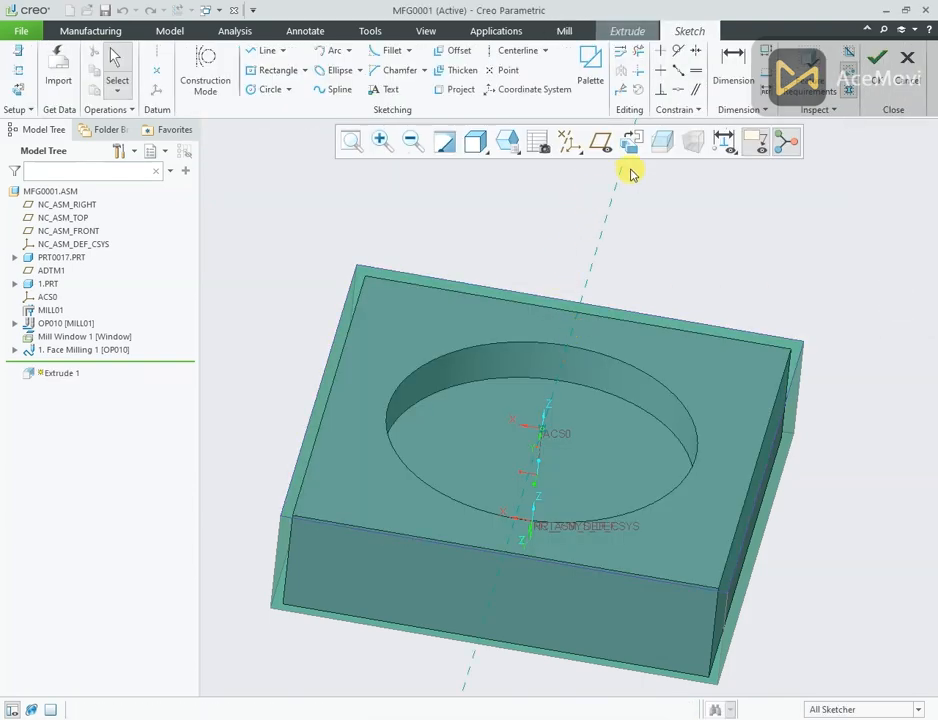
{"action": "left_click", "coordinate": [631, 142]}
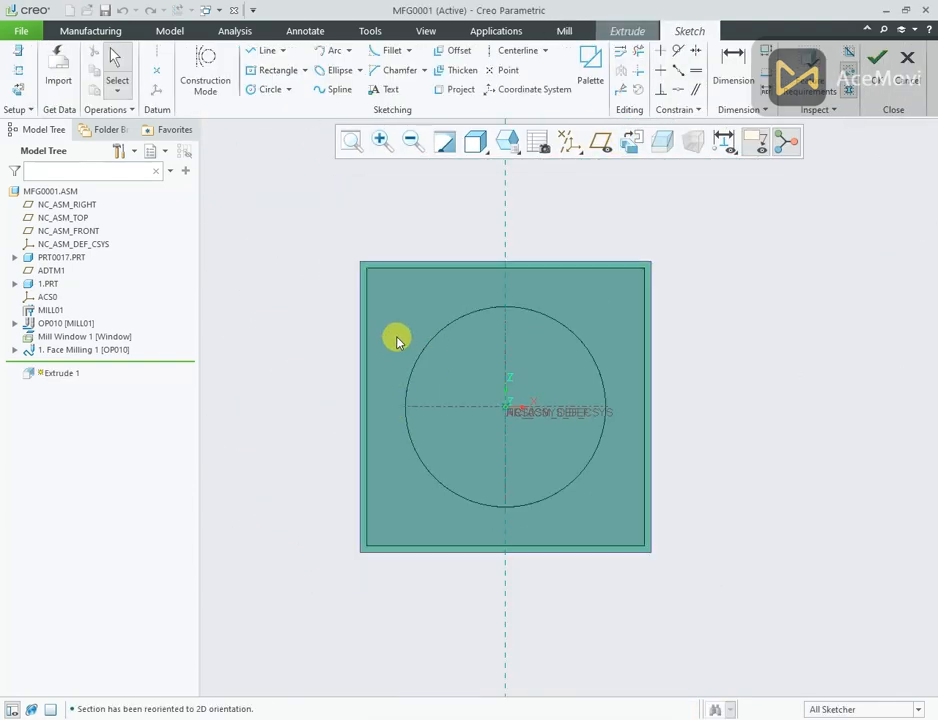
{"action": "left_click", "coordinate": [447, 90]}
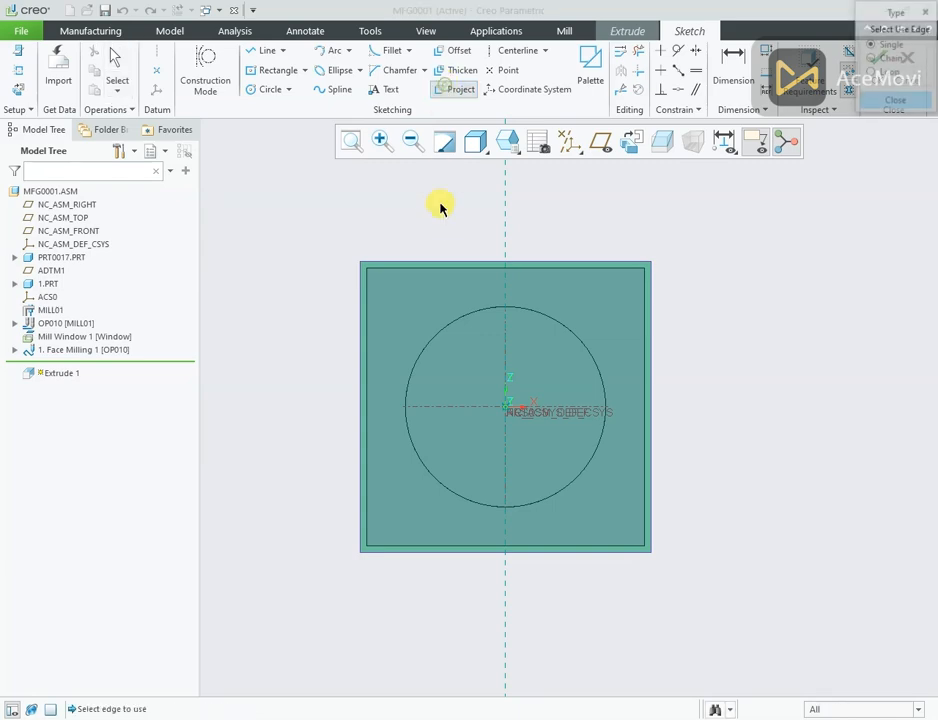
{"action": "left_click", "coordinate": [437, 262]}
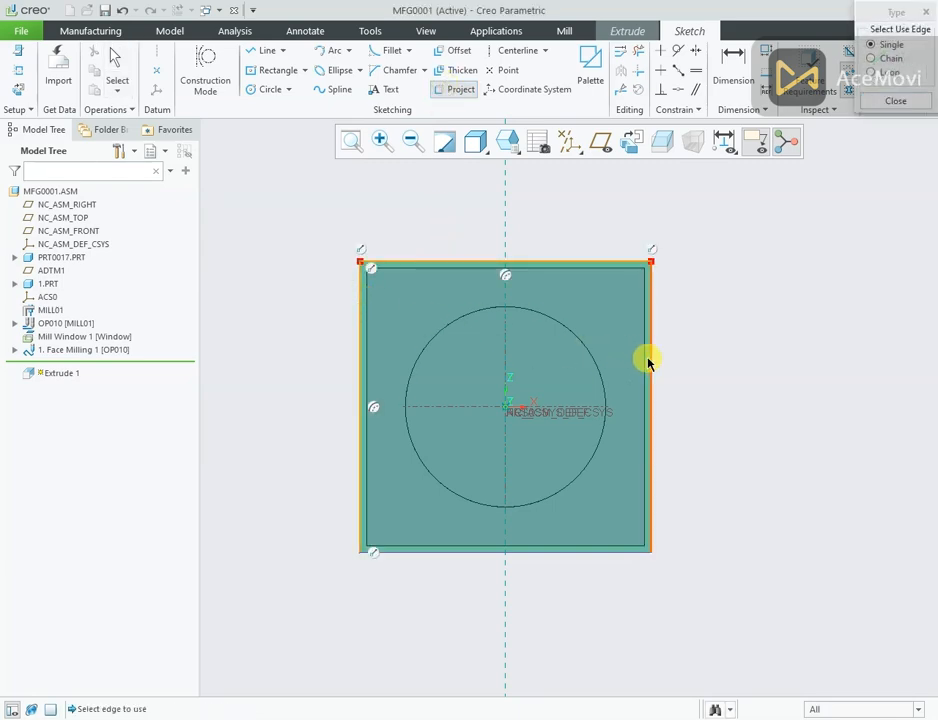
{"action": "left_click", "coordinate": [895, 101]}
{"action": "left_click", "coordinate": [876, 70]}
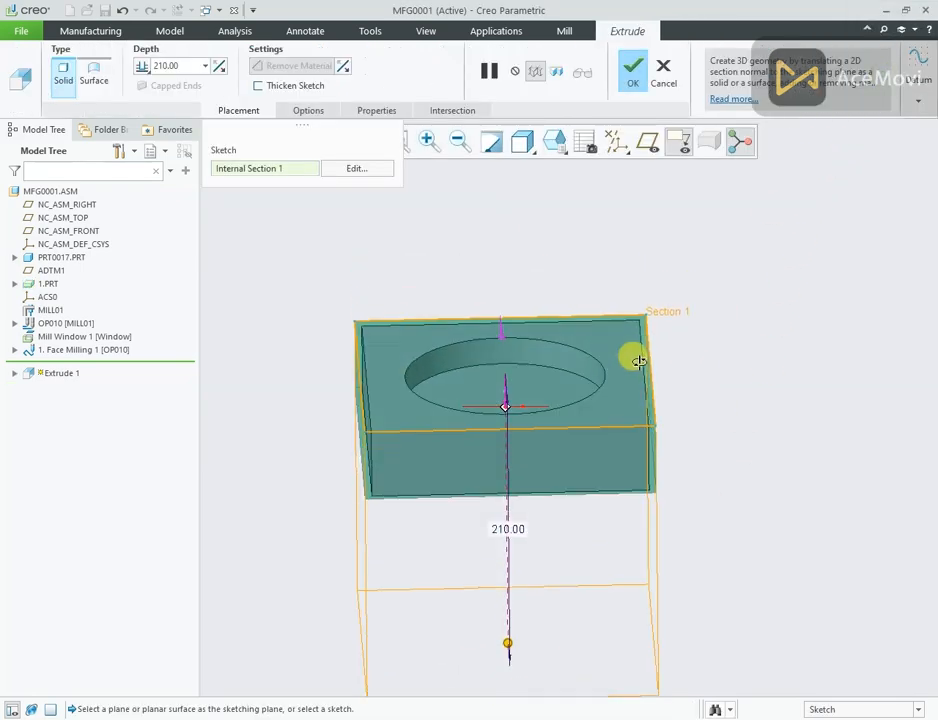
Extrude the material removal cut up to the reference part's top face and finish the feature.
{"action": "middle_click_drag", "start_coordinate": [639, 361], "coordinate": [641, 348]}
{"action": "scroll", "coordinate": [430, 368], "scroll_direction": "down", "scroll_amount": 2}
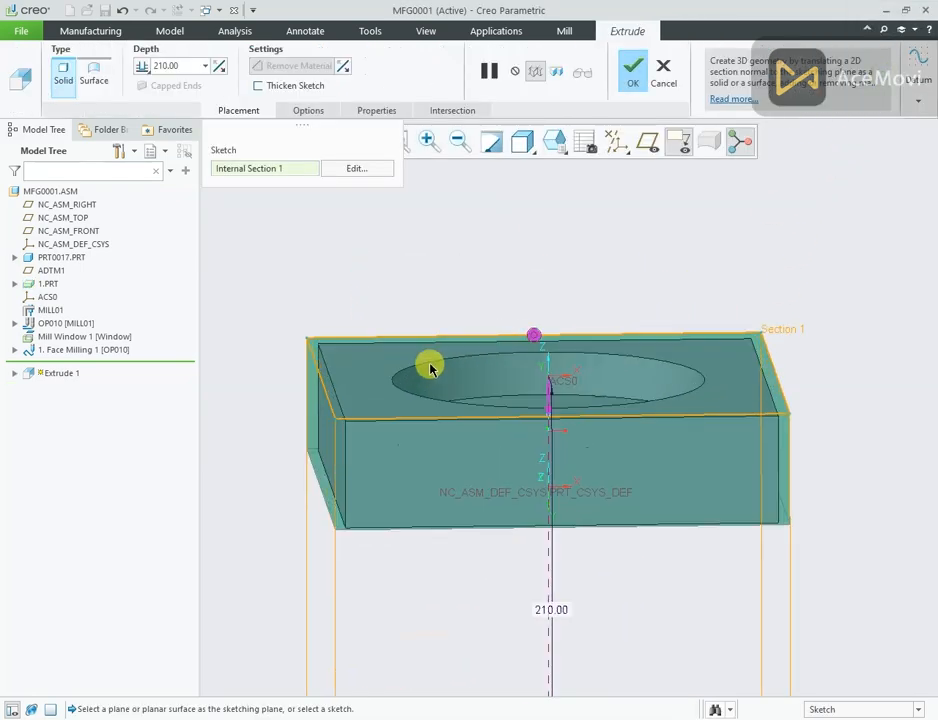
{"action": "left_click", "coordinate": [144, 68]}
{"action": "left_click", "coordinate": [178, 131]}
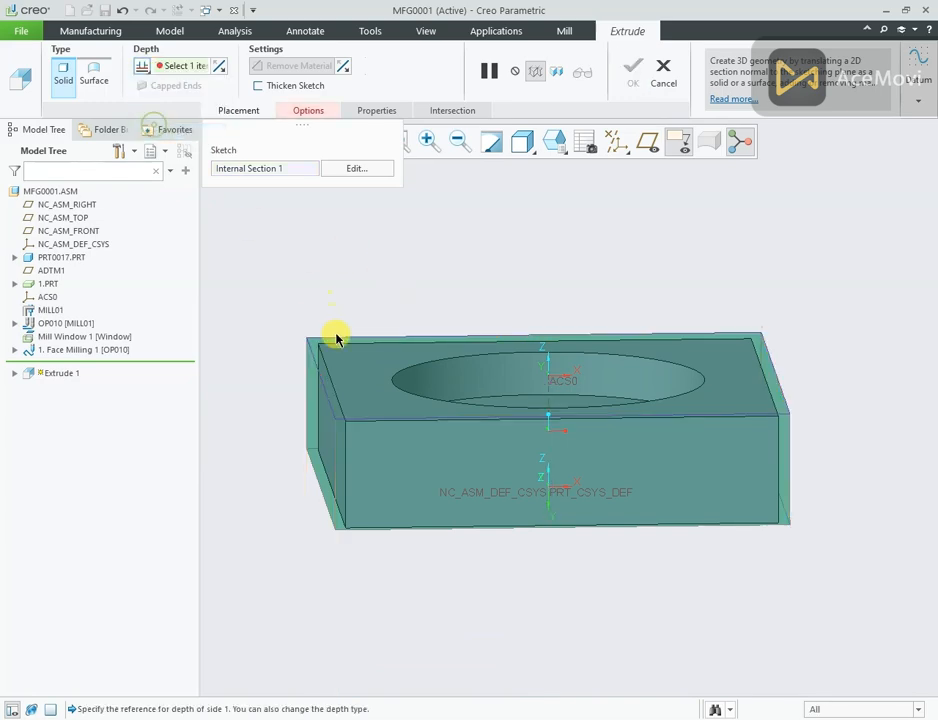
{"action": "left_click", "coordinate": [358, 367]}
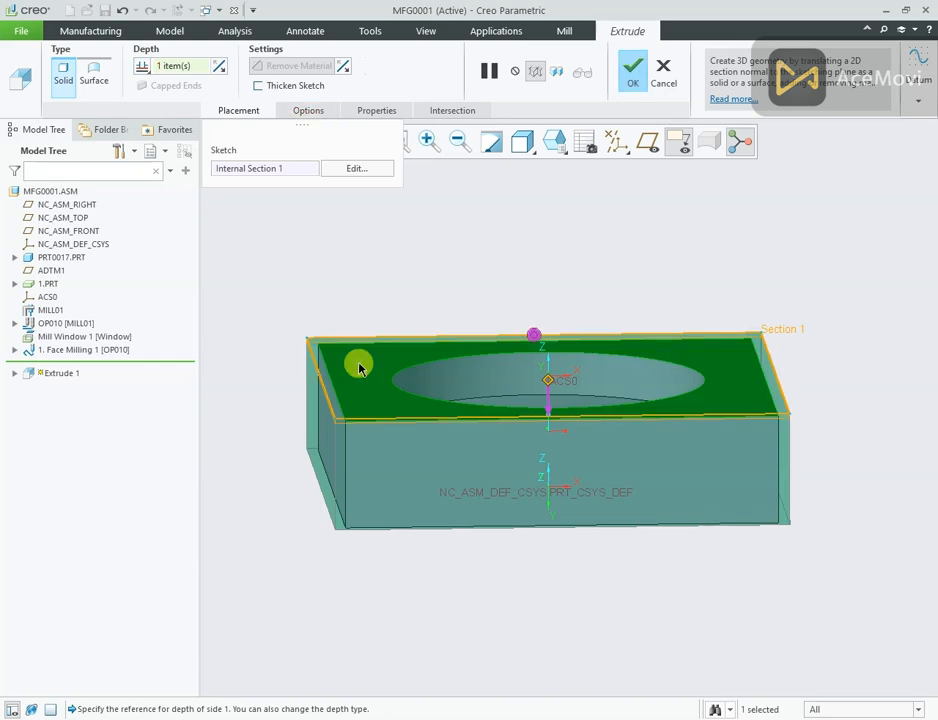
{"action": "left_click", "coordinate": [622, 72]}
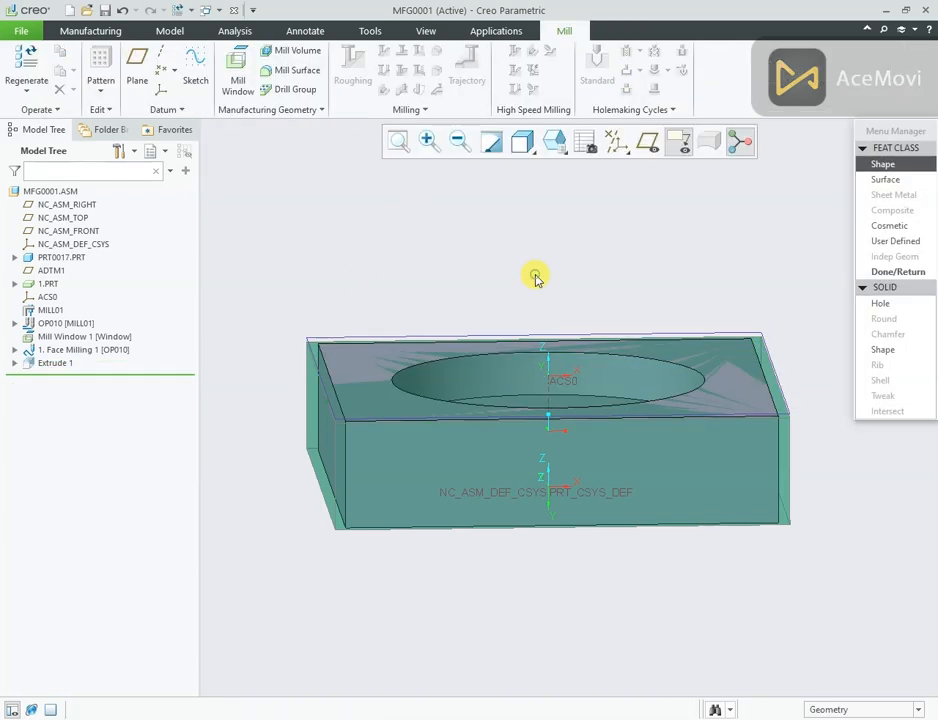
{"action": "left_click", "coordinate": [887, 272]}
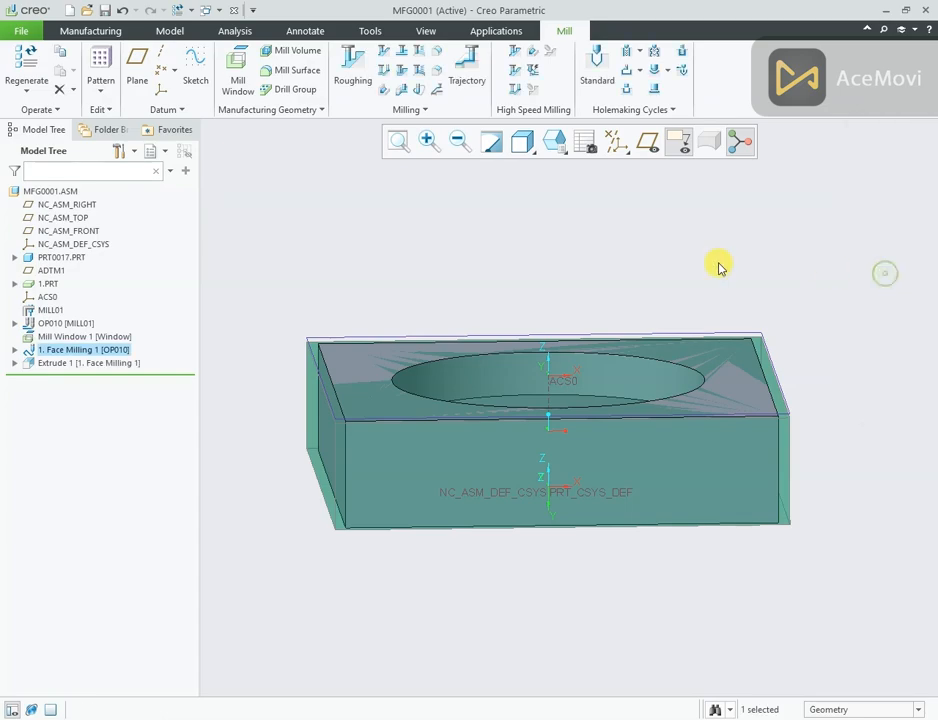
{"action": "middle_click_drag", "start_coordinate": [722, 266], "coordinate": [599, 260]}
{"action": "scroll", "coordinate": [587, 266], "scroll_direction": "up", "scroll_amount": 3}
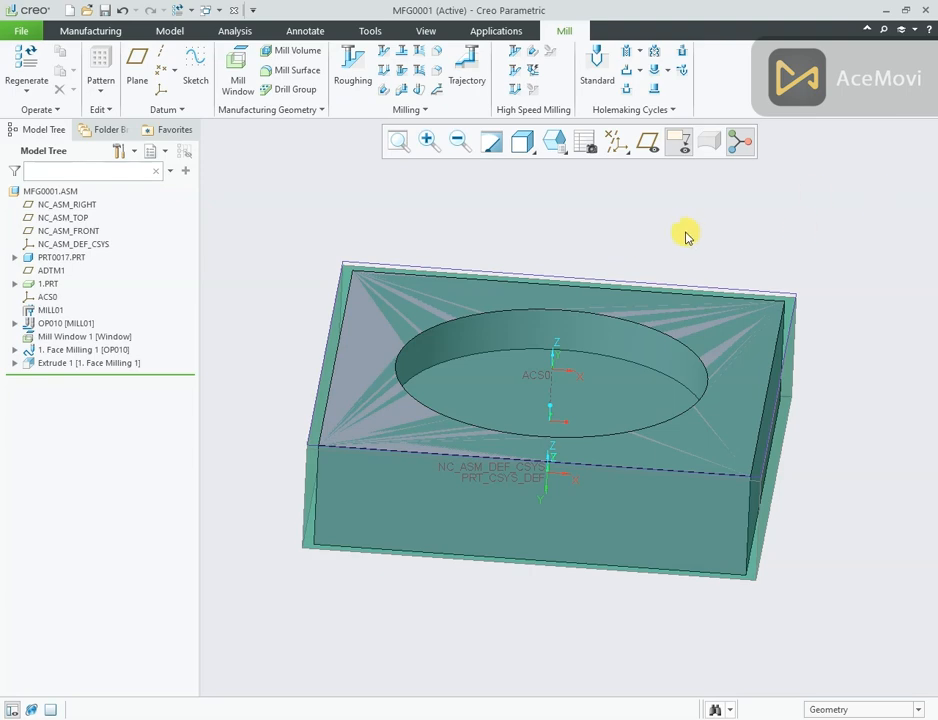
{"action": "mouse_move", "coordinate": [686, 236]}
{"action": "middle_mouse_down"}
{"action": "mouse_move", "coordinate": [651, 224]}
{"action": "mouse_move", "coordinate": [693, 230]}
{"action": "middle_mouse_up"}
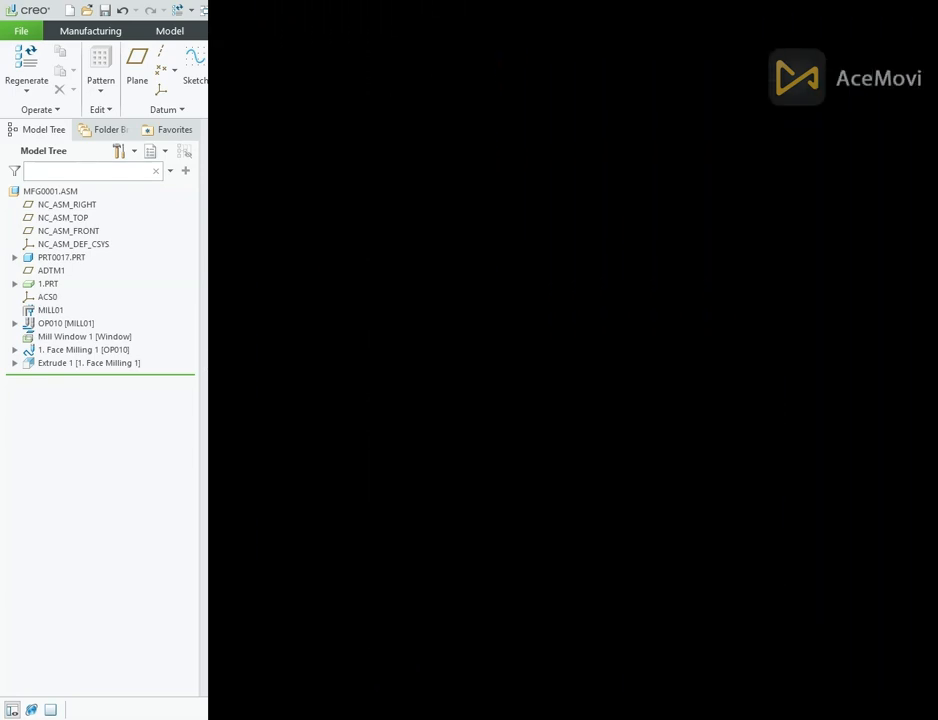